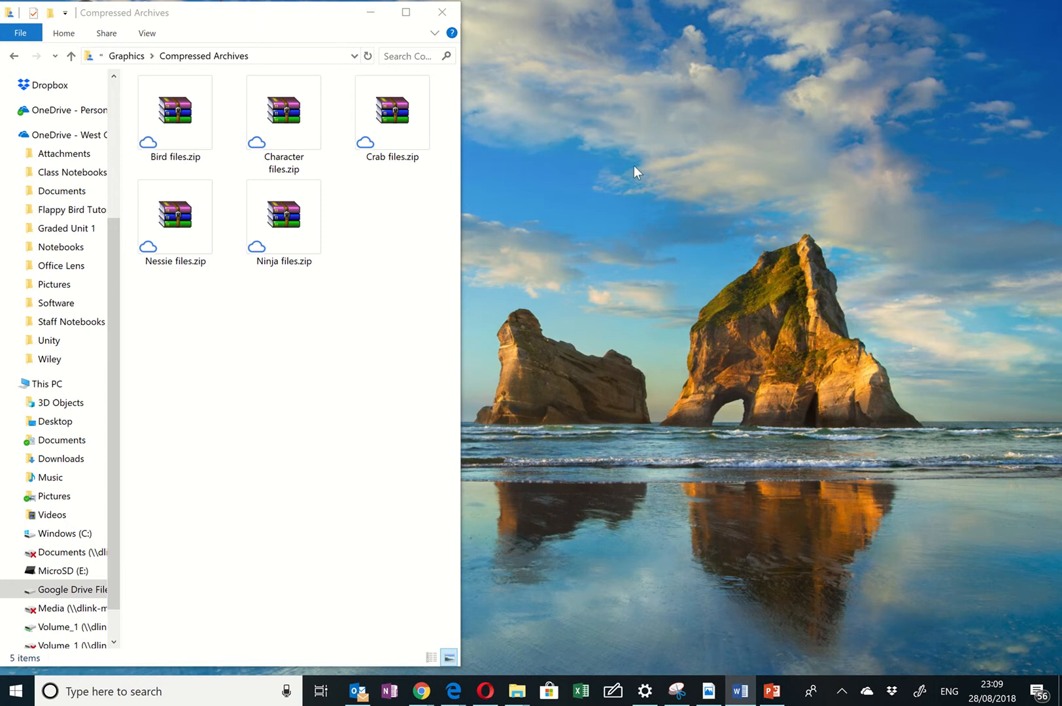
Create a new folder on the desktop, move the Compressed Archives window aside to reach it, and name the folder Ninja
right_click(822, 132)
mouse_move(718, 302)
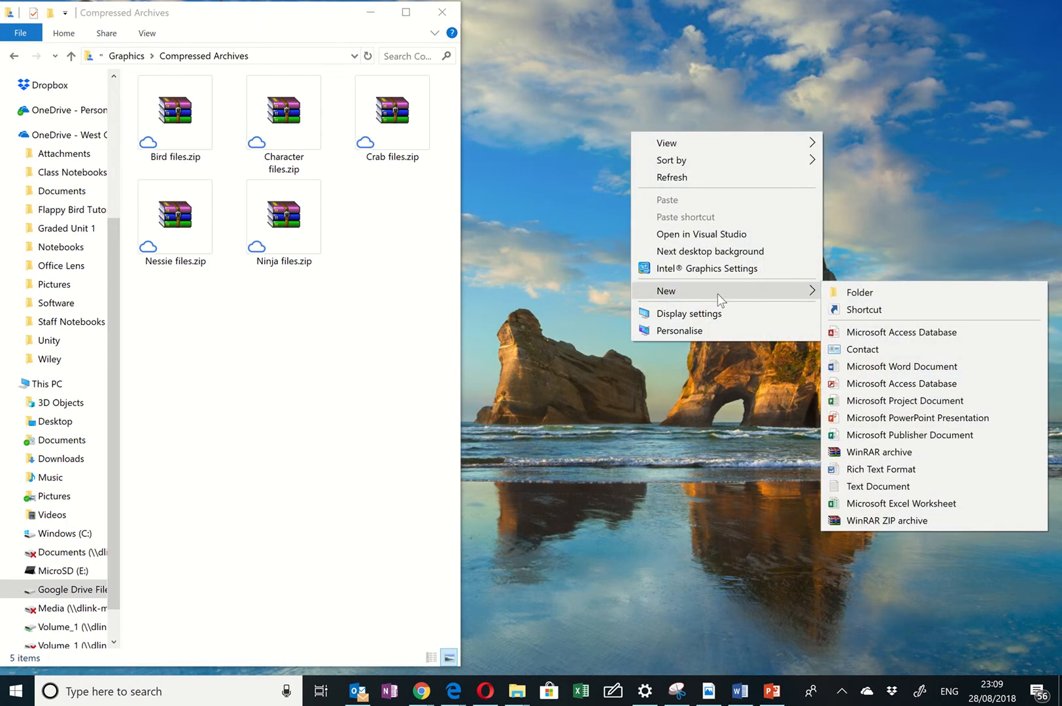
click(841, 294)
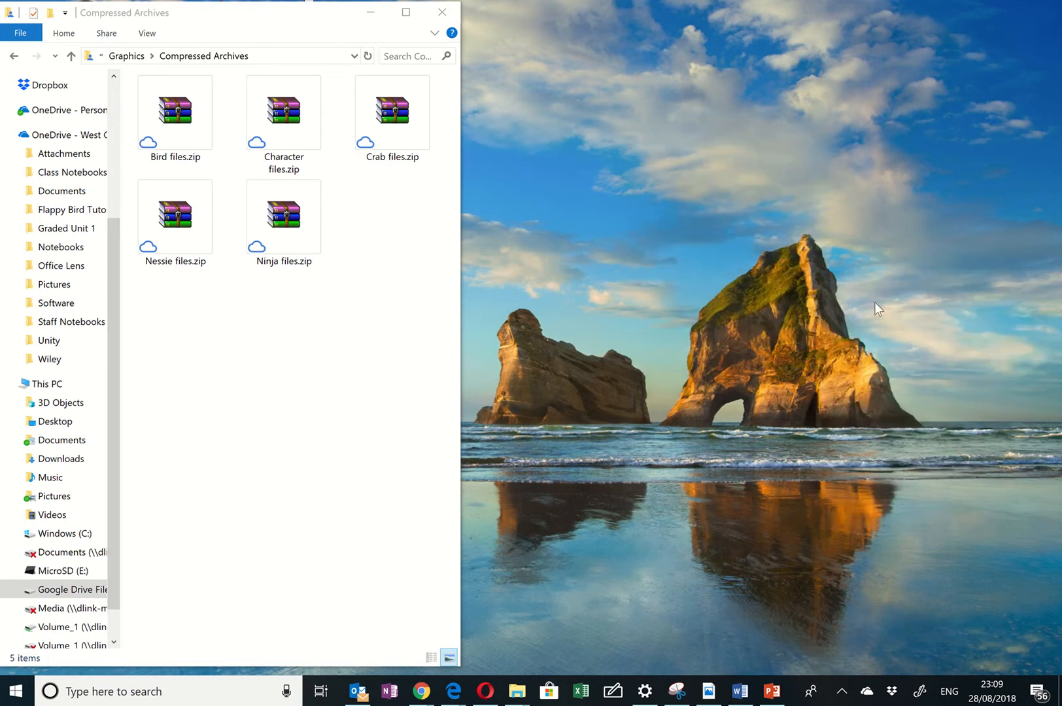
click(445, 176)
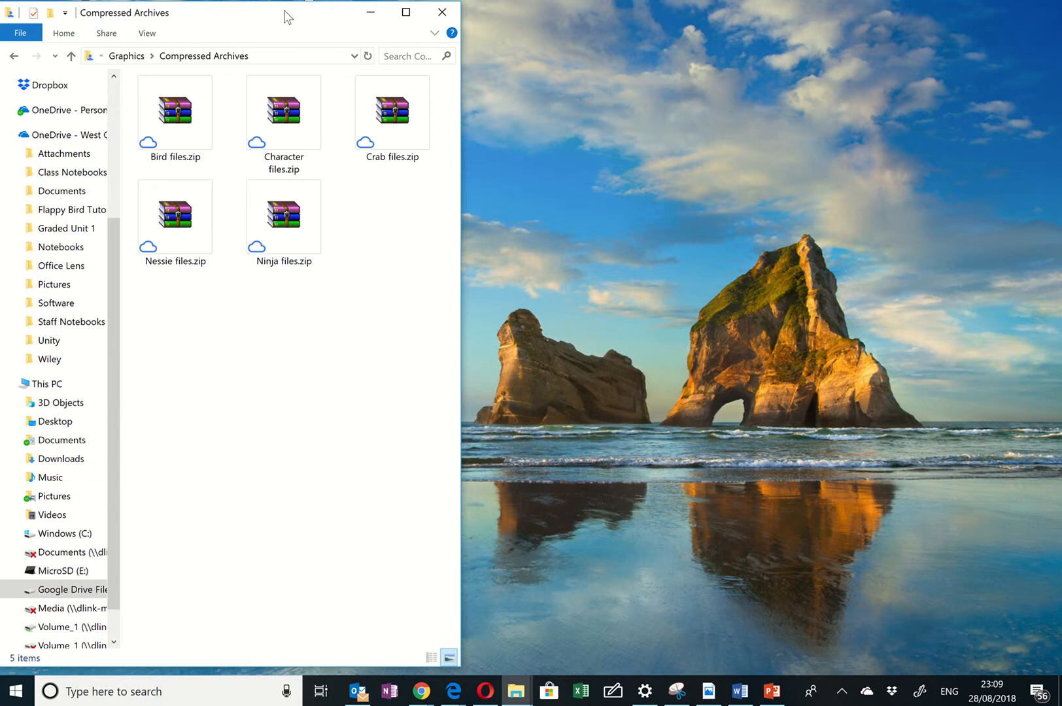
drag(288, 18, 234, 50)
drag(323, 15, 706, 91)
drag(301, 47, 166, 15)
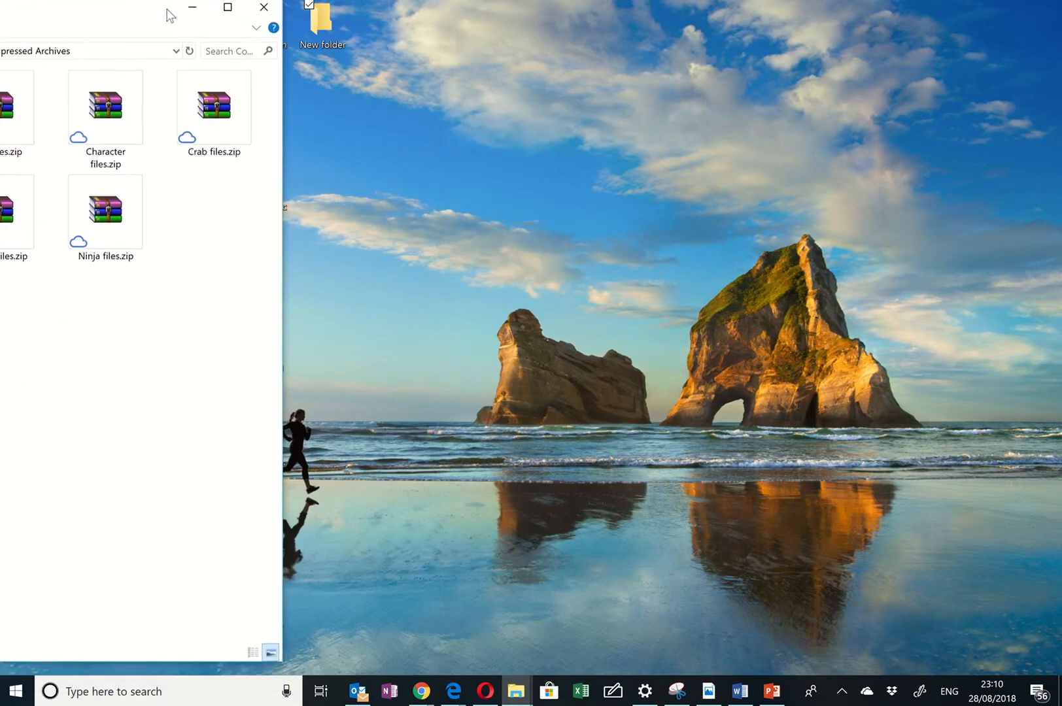
right_click(334, 43)
click(269, 430)
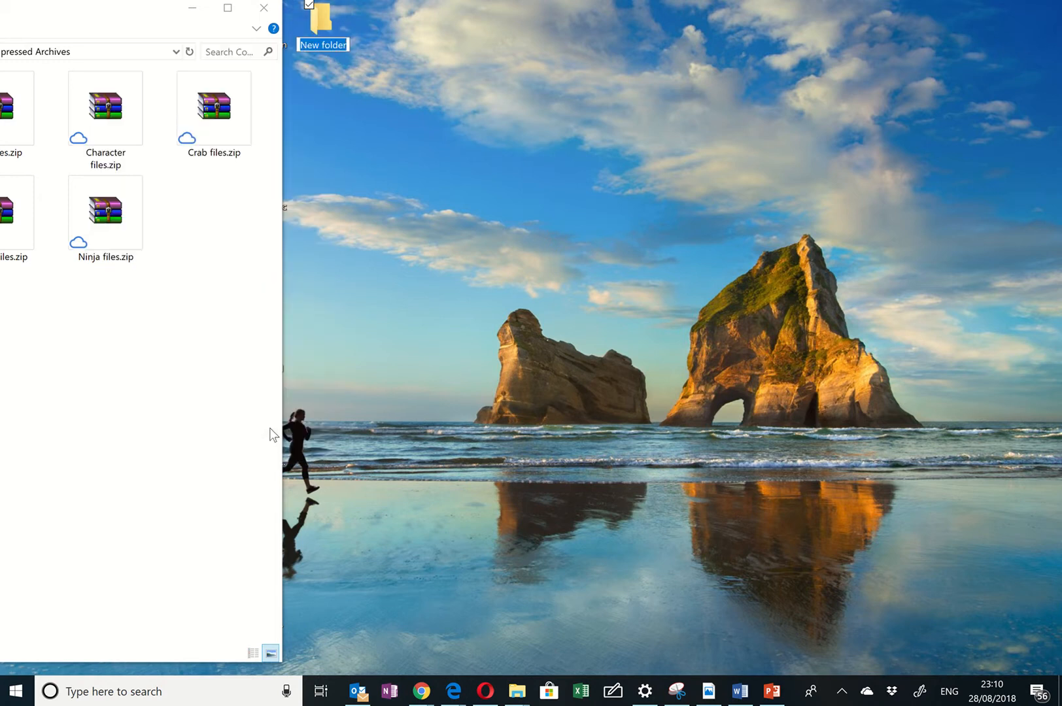
text(Ninja)
key(Return)
Copy Ninja files.zip from Compressed Archives into the desktop Ninja folder and open that folder
click(120, 217)
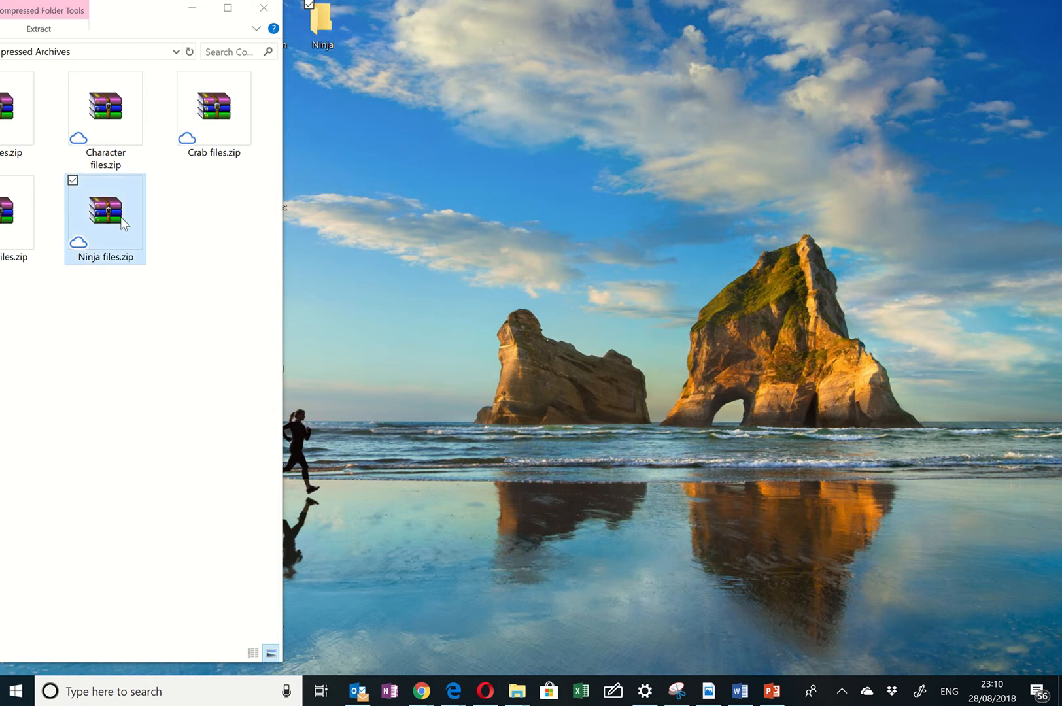
drag(120, 217, 500, 48)
double_click(326, 34)
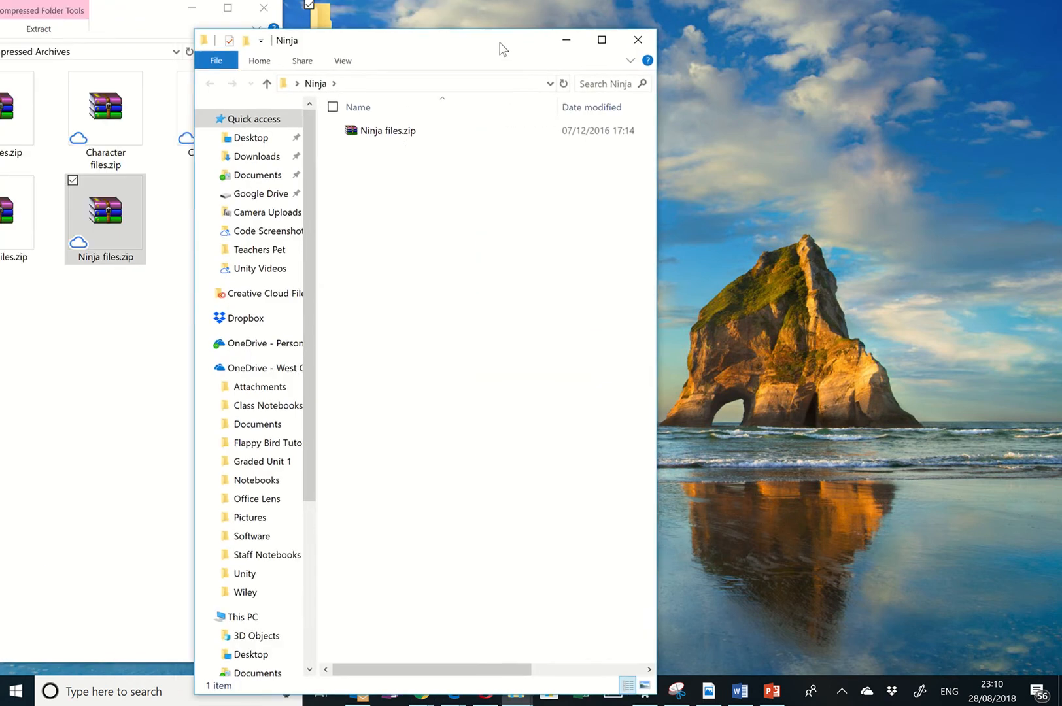
Extract Ninja files.zip in place inside the Ninja folder and delete the zip archive
click(405, 133)
right_click(434, 128)
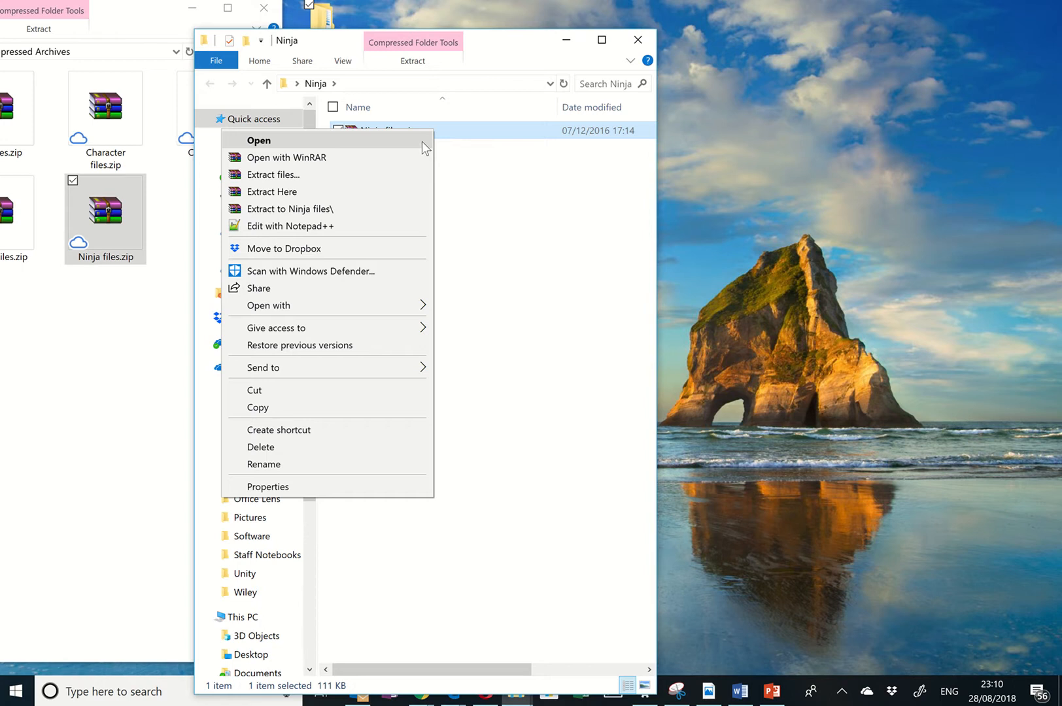
click(331, 190)
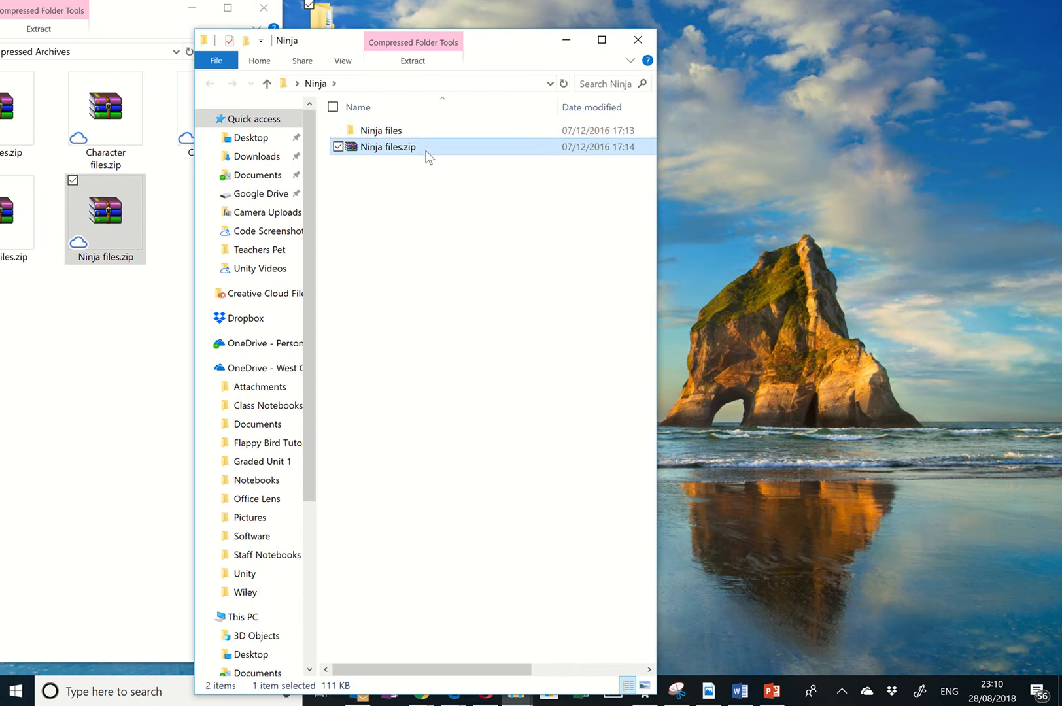
right_click(409, 151)
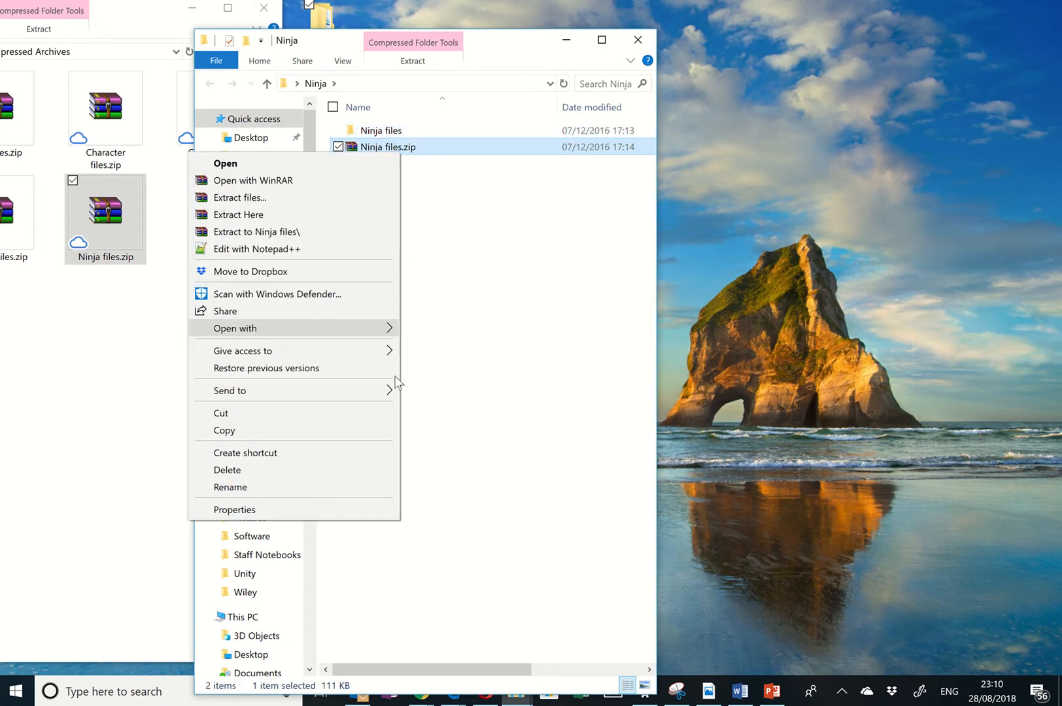
click(366, 468)
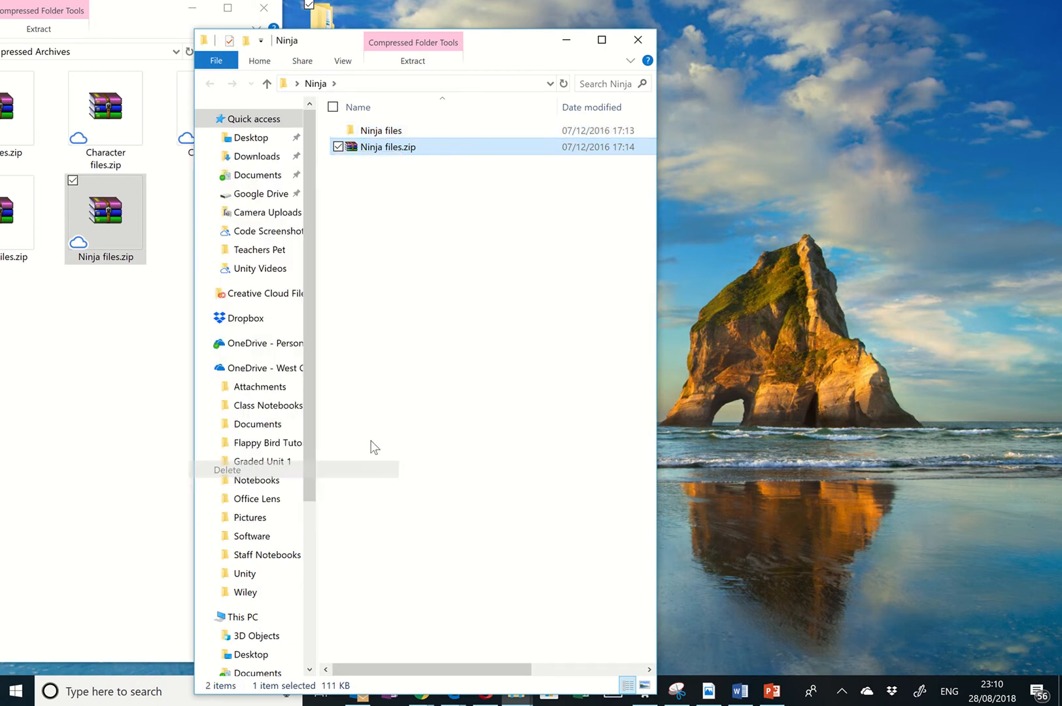
Move all the files from the extracted Ninja files subfolder up into the parent Ninja folder
double_click(415, 134)
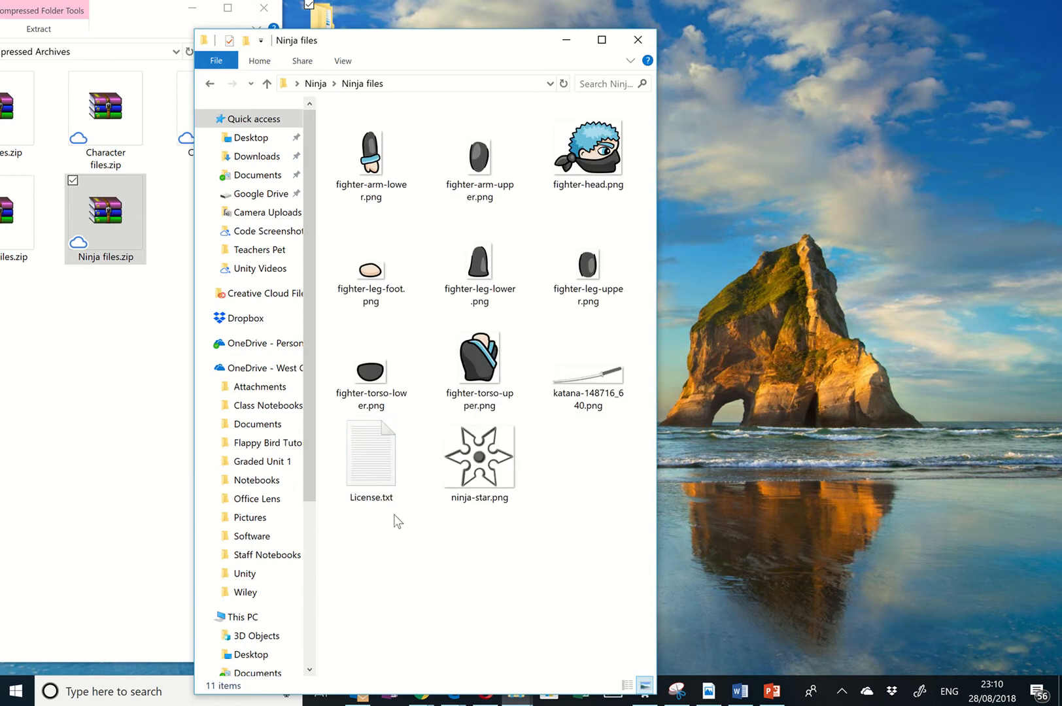
right_click(382, 474)
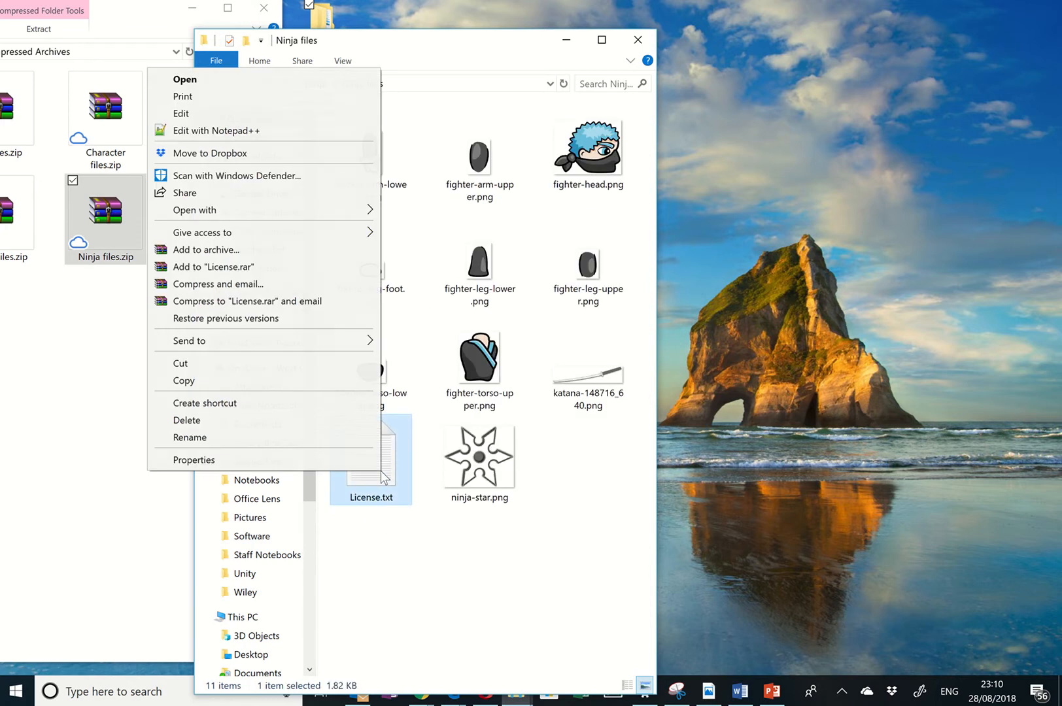
click(477, 553)
drag(618, 514, 332, 56)
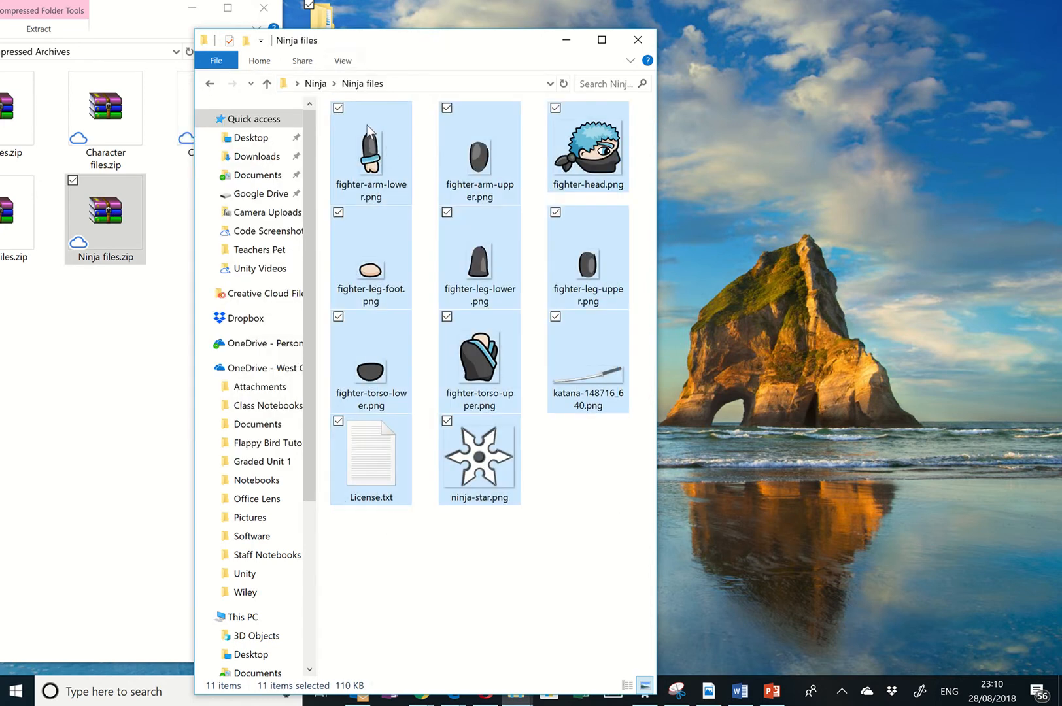
drag(366, 125, 316, 91)
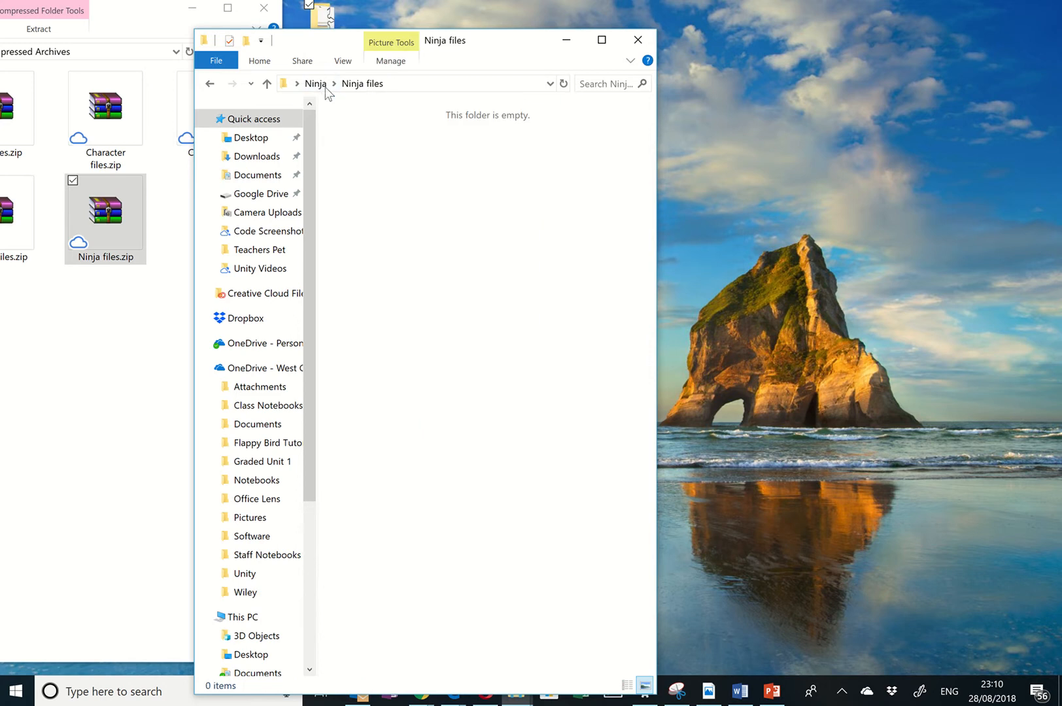
Return to the Ninja folder and delete the empty Ninja files subfolder
click(320, 84)
right_click(382, 140)
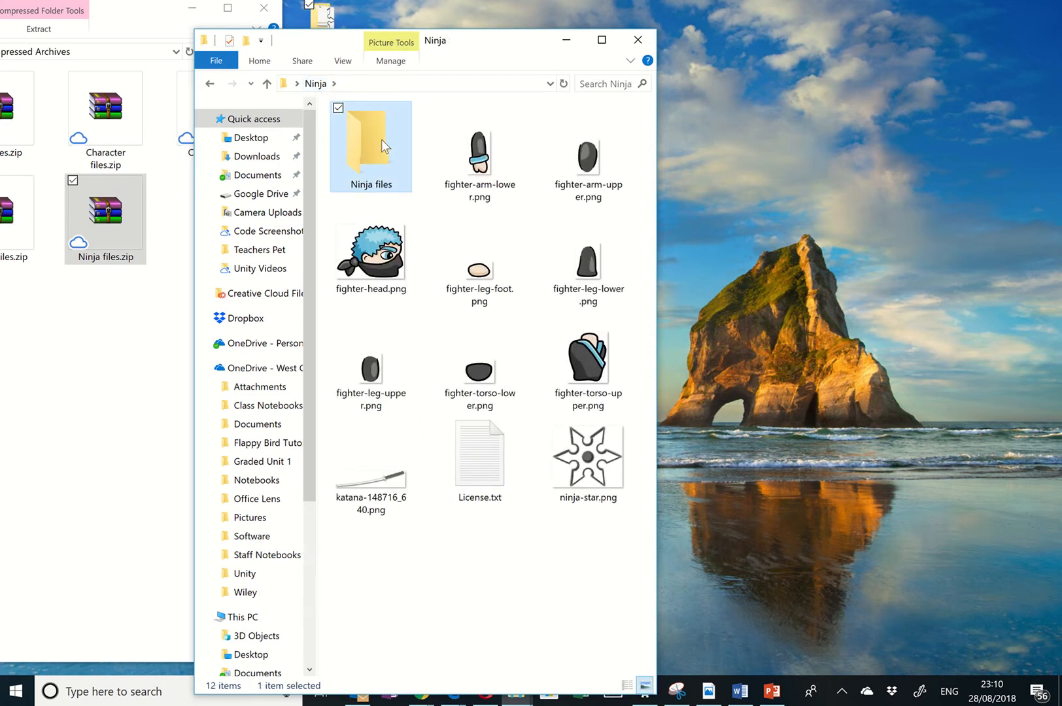
click(282, 575)
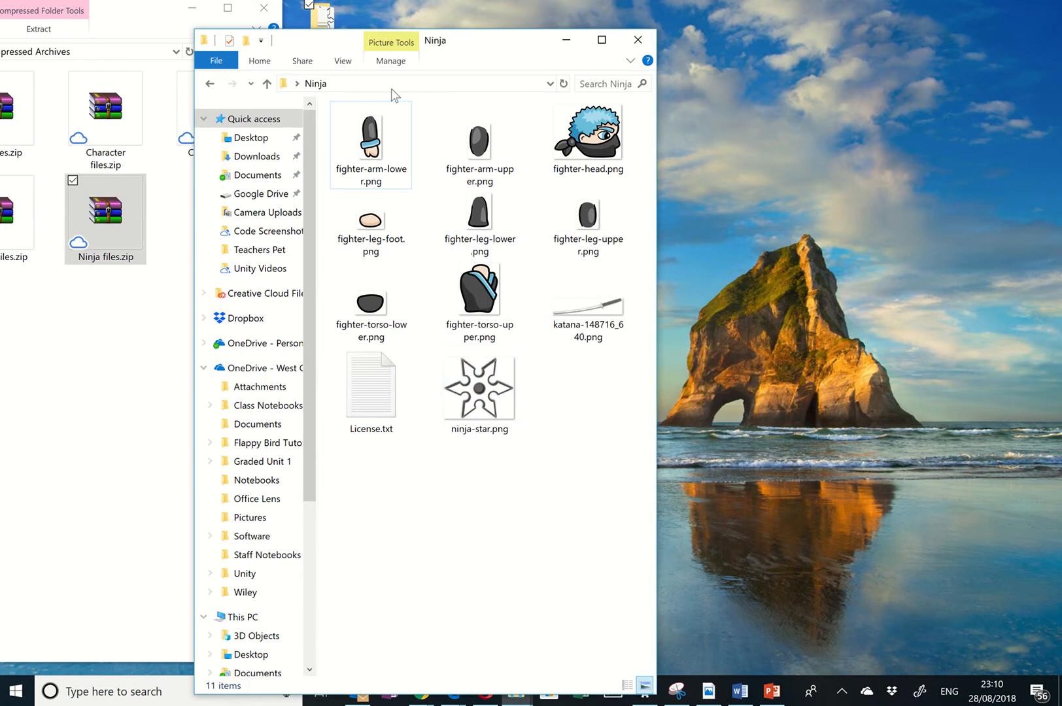
Search for and launch Spriter, and dismiss its Video Help window
click(148, 694)
text(spriter)
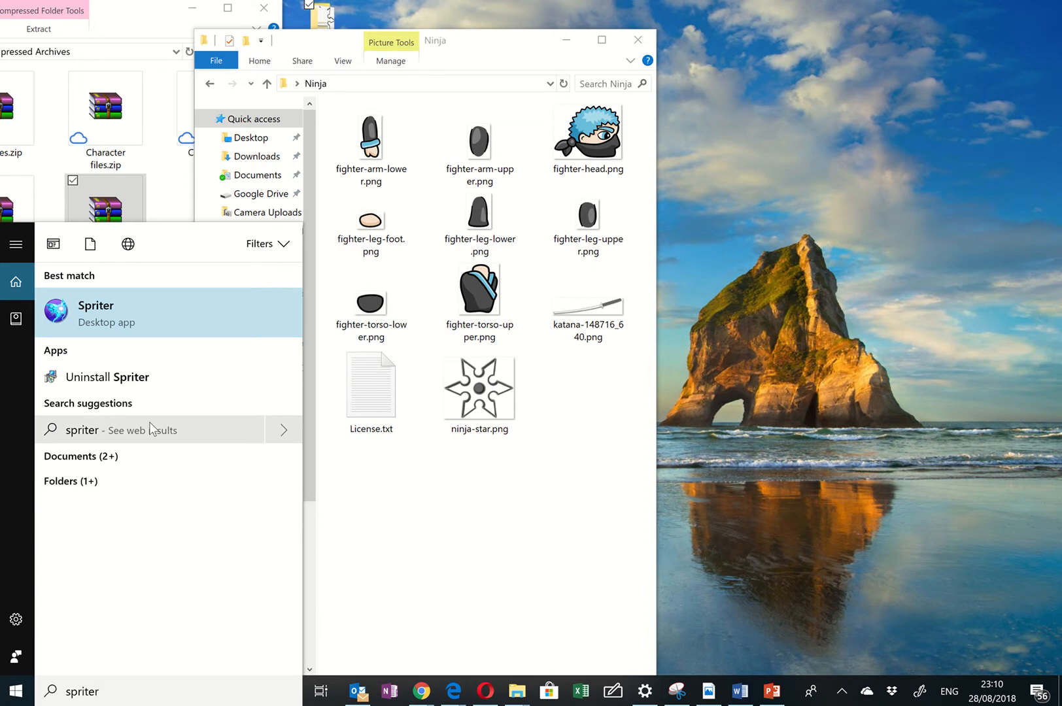
click(190, 310)
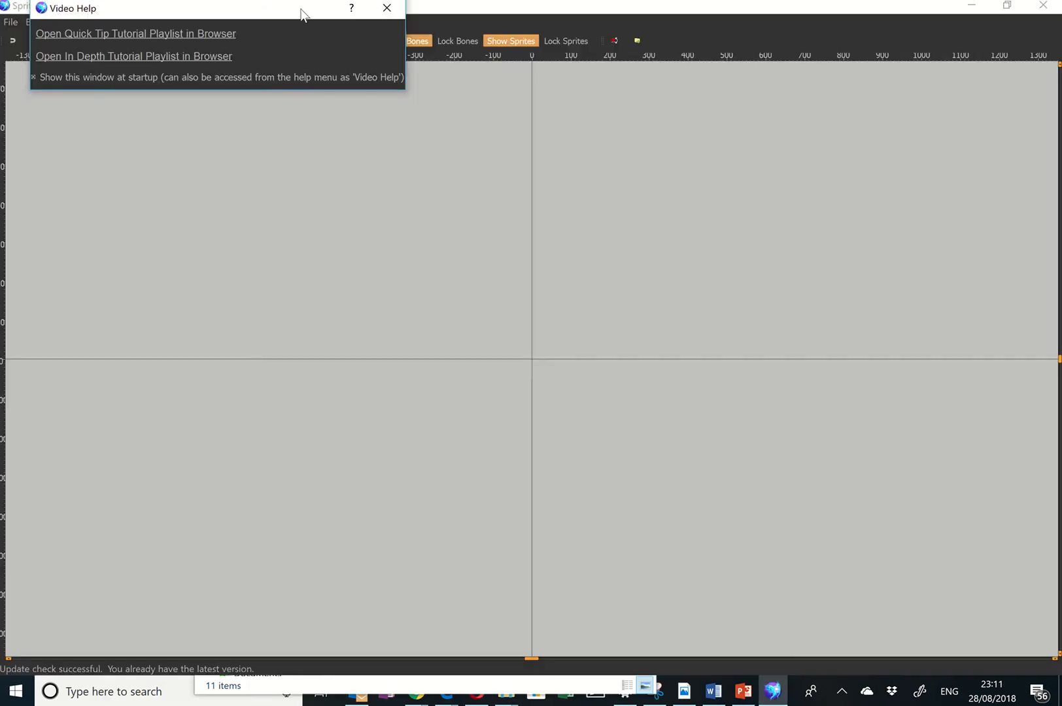
click(387, 9)
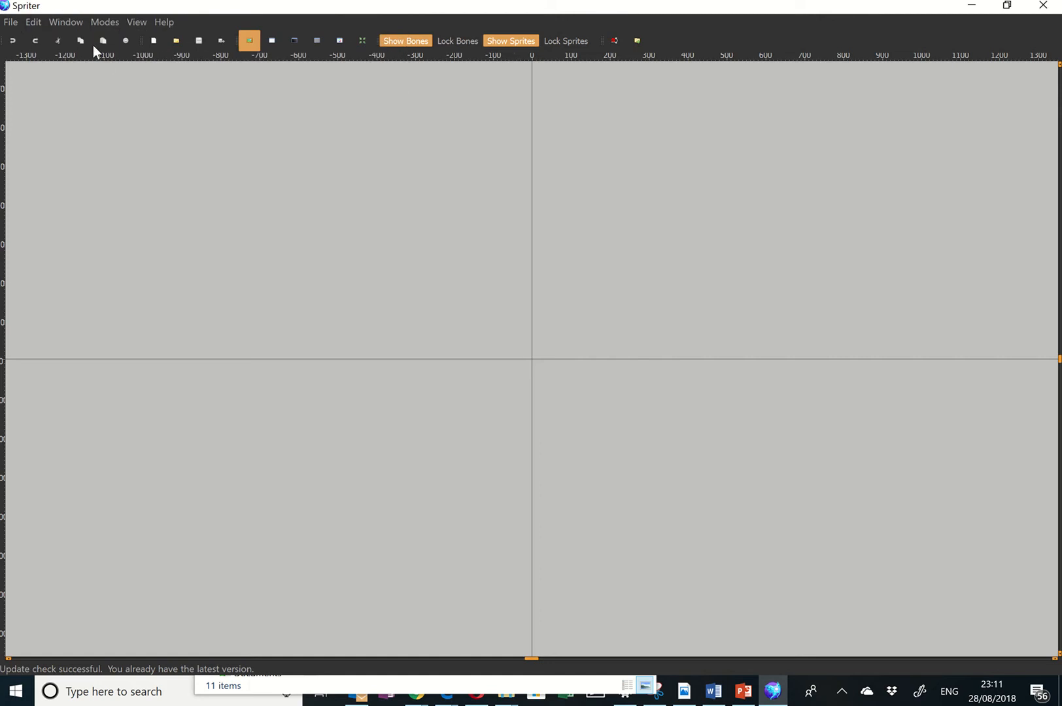
Create a new Spriter project with the desktop's Ninja folder as its root folder
click(11, 24)
click(38, 30)
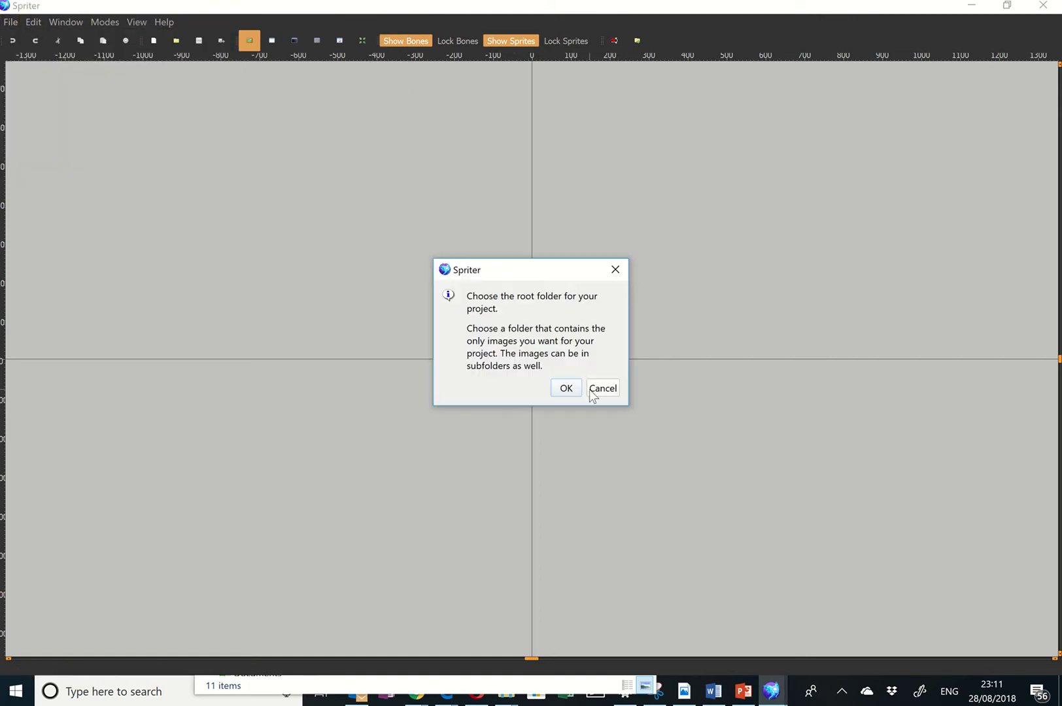
click(566, 390)
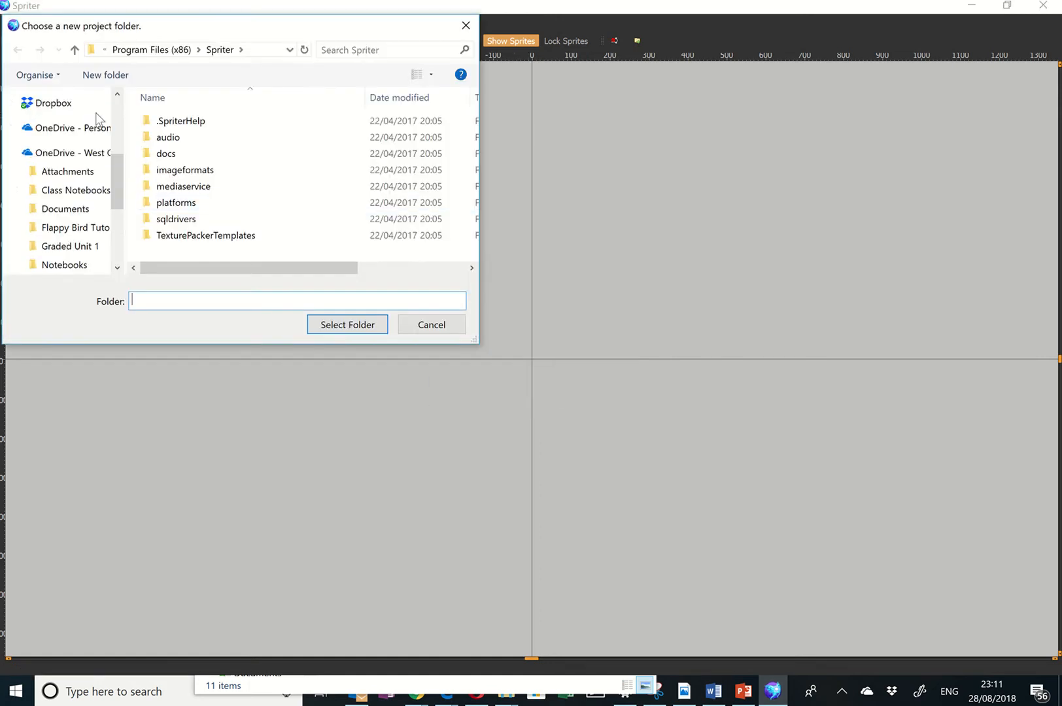
scroll(118, 113, up, 8)
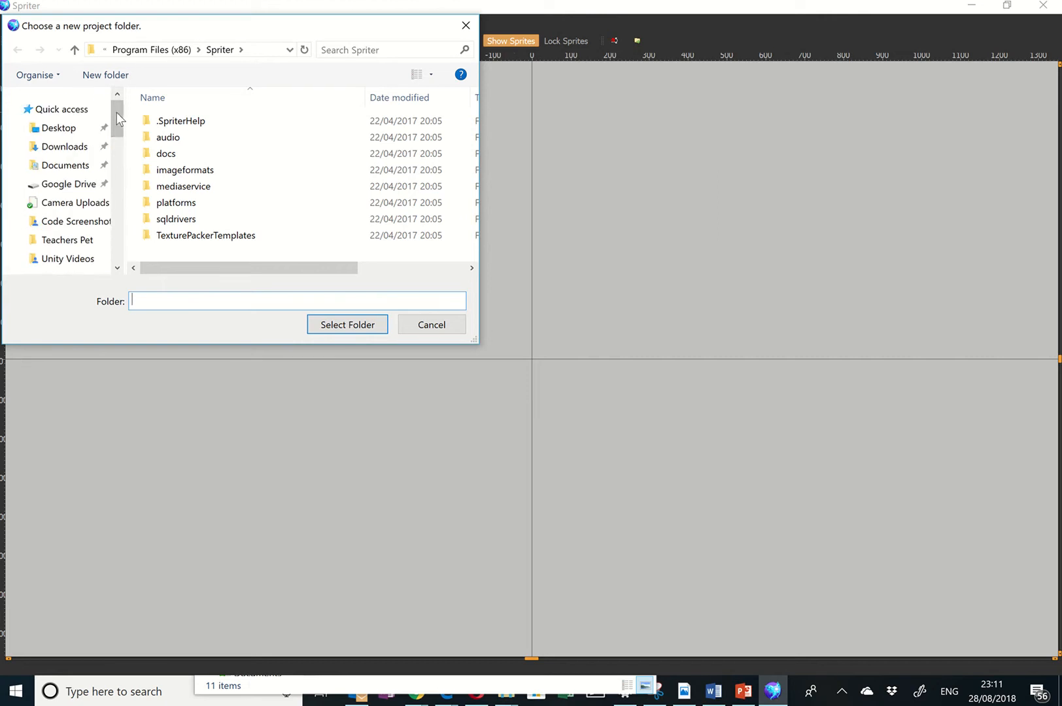
click(66, 136)
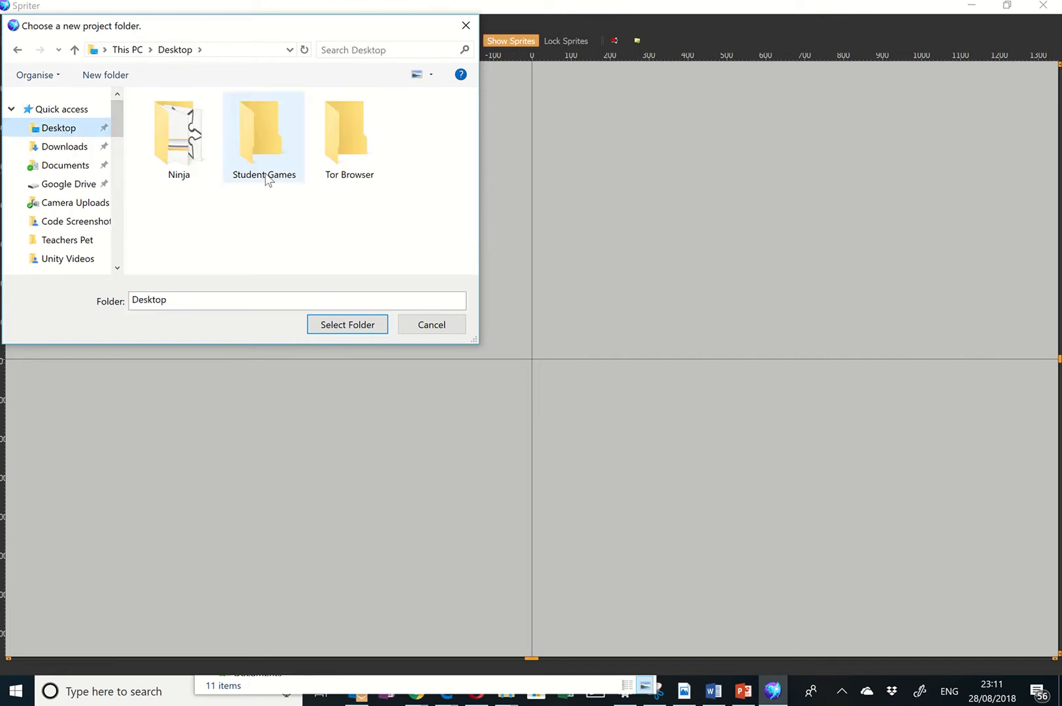
click(195, 152)
click(329, 327)
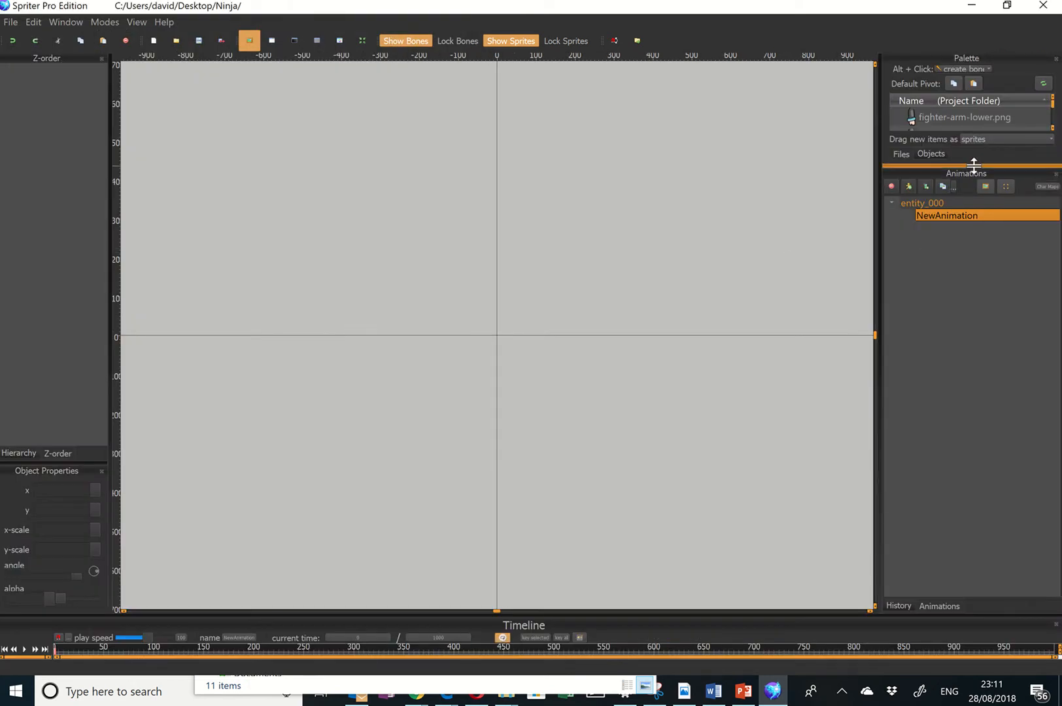
Enlarge the image palette and place the fighter-torso-upper sprite on the canvas at about x -73, y -184
drag(970, 165, 981, 338)
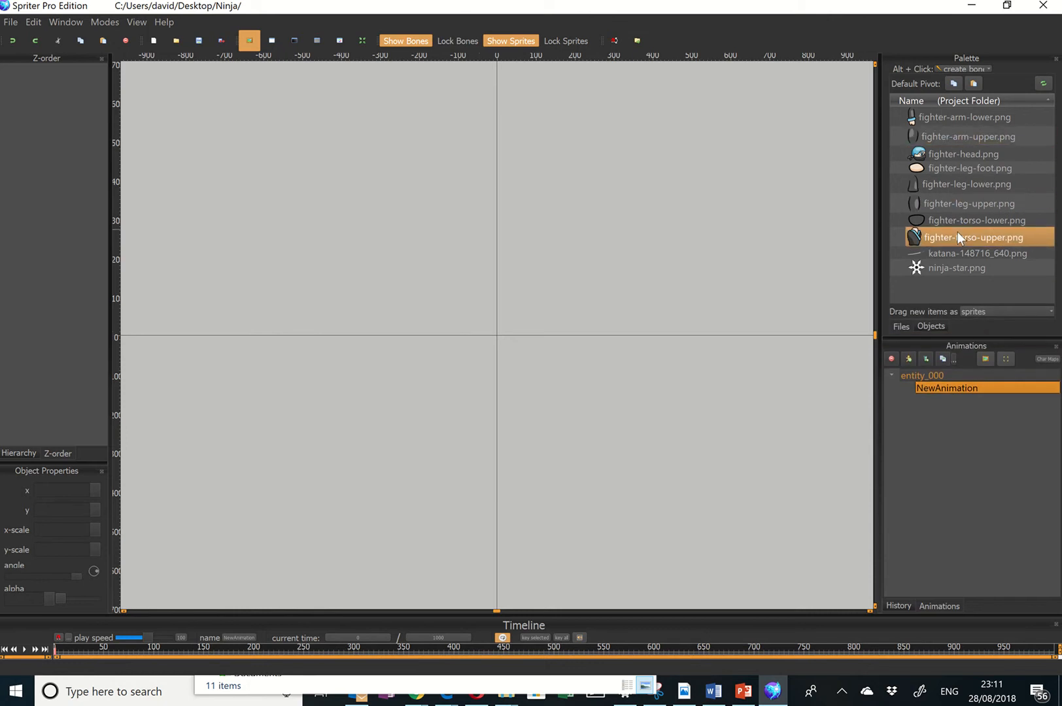
drag(957, 232, 468, 263)
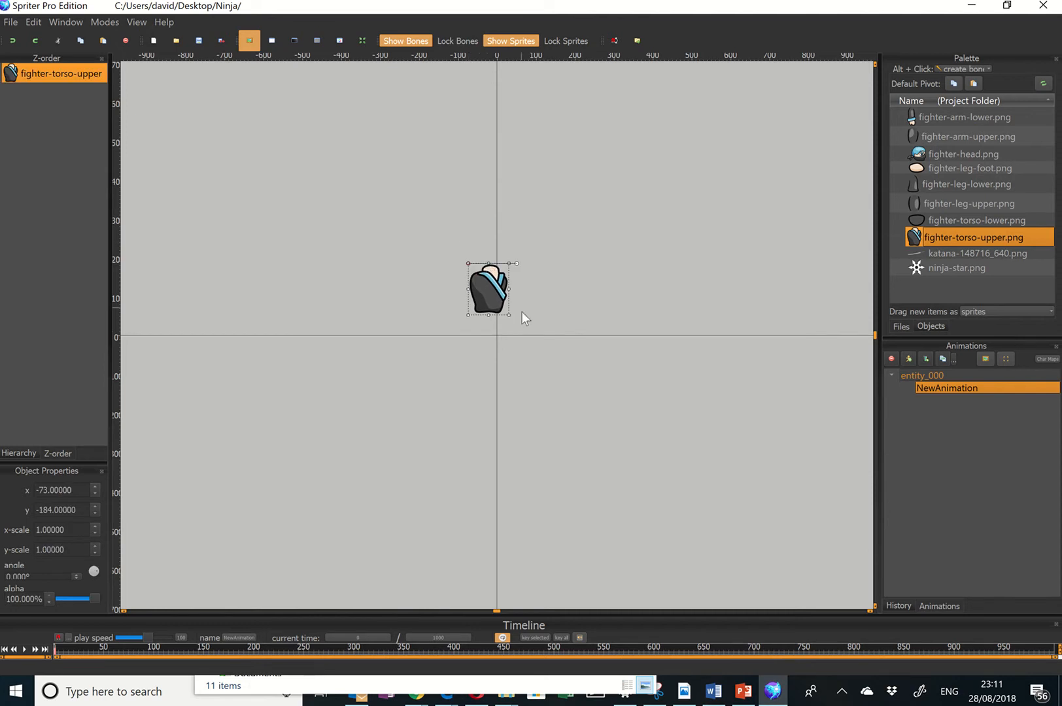
scroll(521, 316, up, 4)
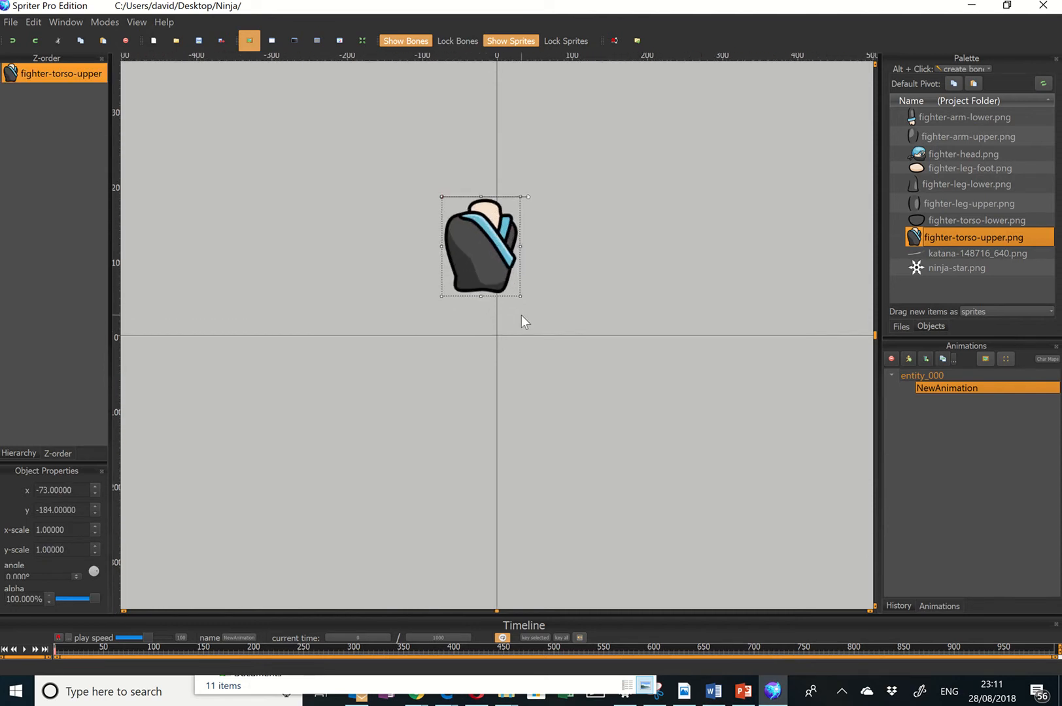
drag(550, 288, 620, 335)
scroll(499, 295, up, 2)
scroll(626, 338, up, 2)
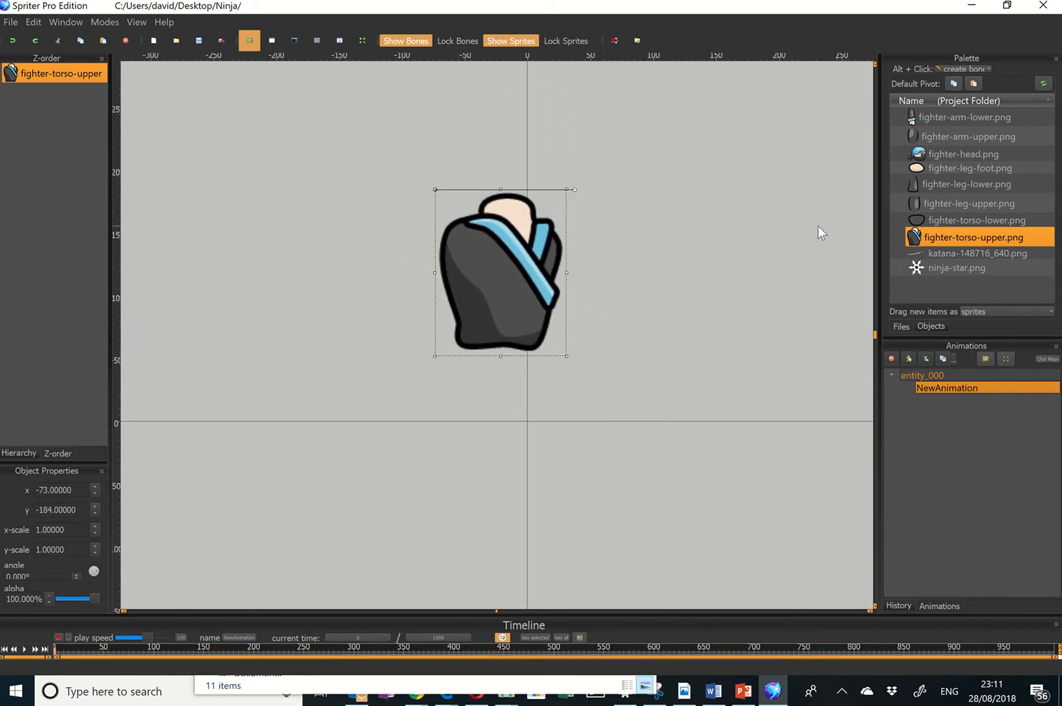
Place fighter-torso-lower beneath the upper torso at about x -59, y -78 and order it behind fighter-torso-upper
drag(951, 218, 453, 323)
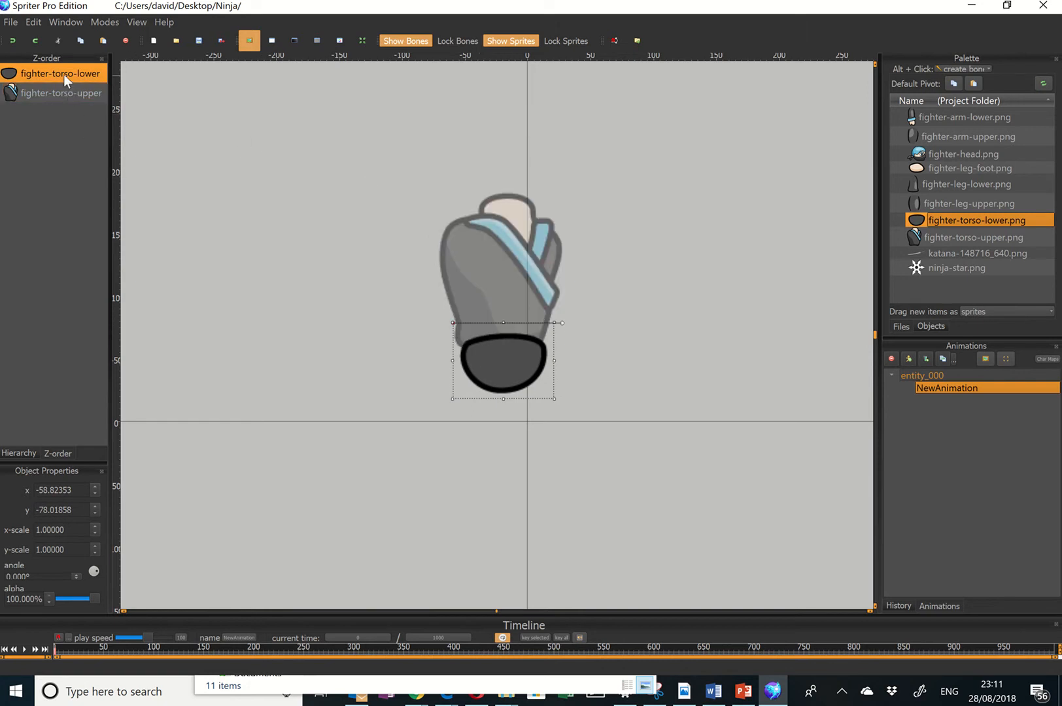
drag(54, 71, 55, 112)
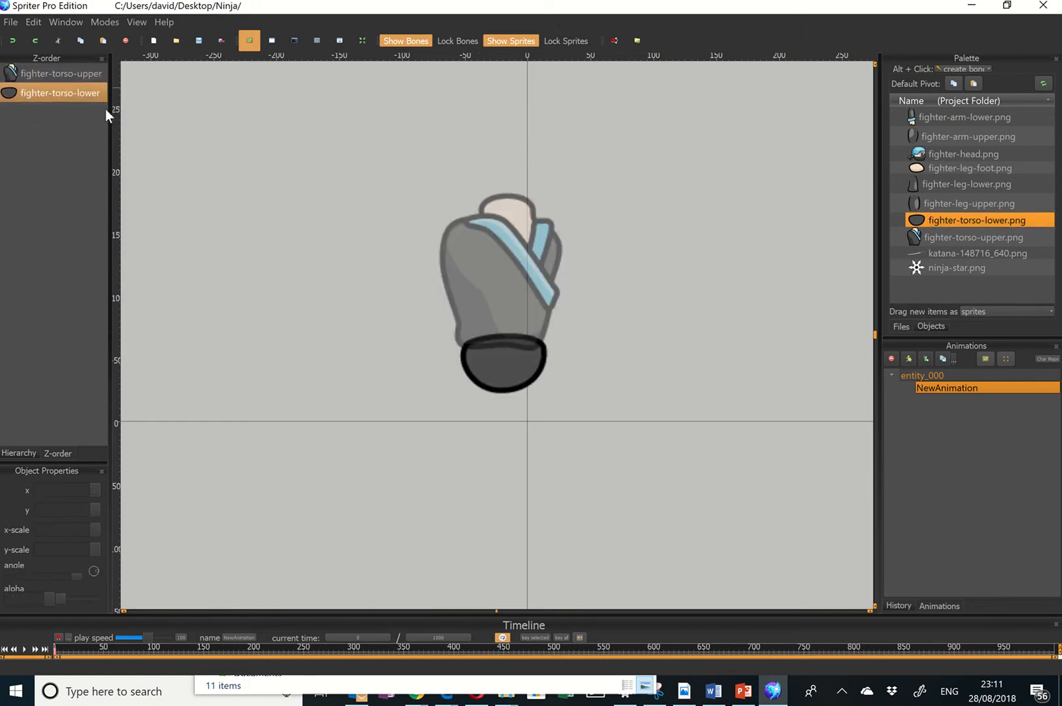
click(637, 344)
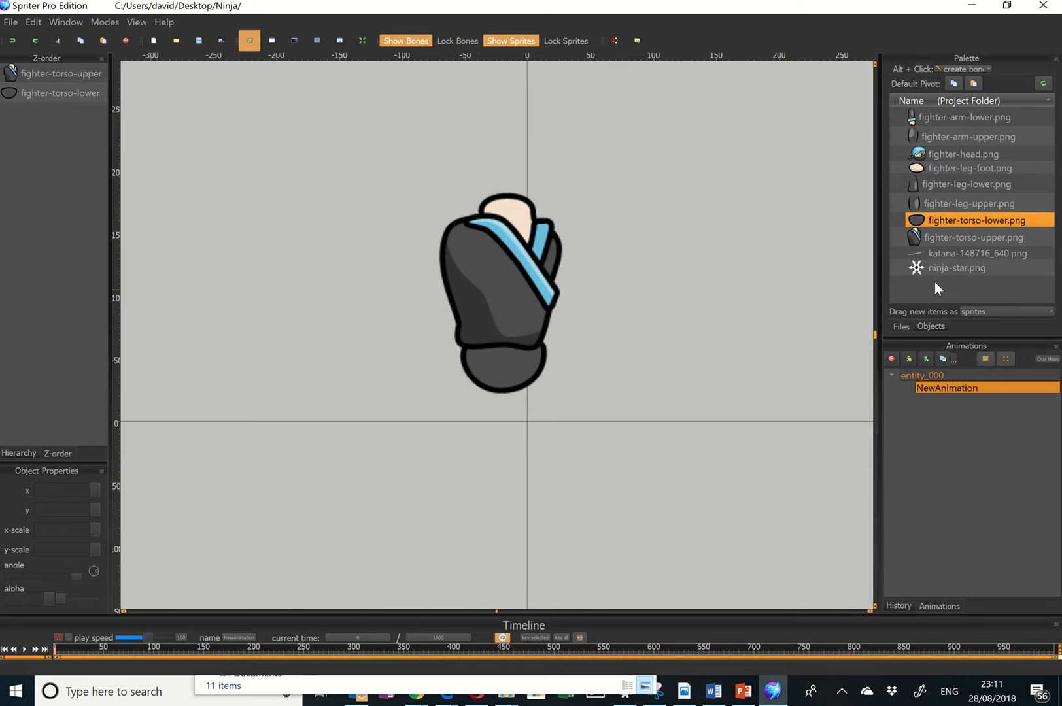
Place two fighter-leg-upper sprites side by side over the lower torso and rotate the rear leg to about 337°
drag(949, 204, 479, 340)
drag(455, 380, 470, 375)
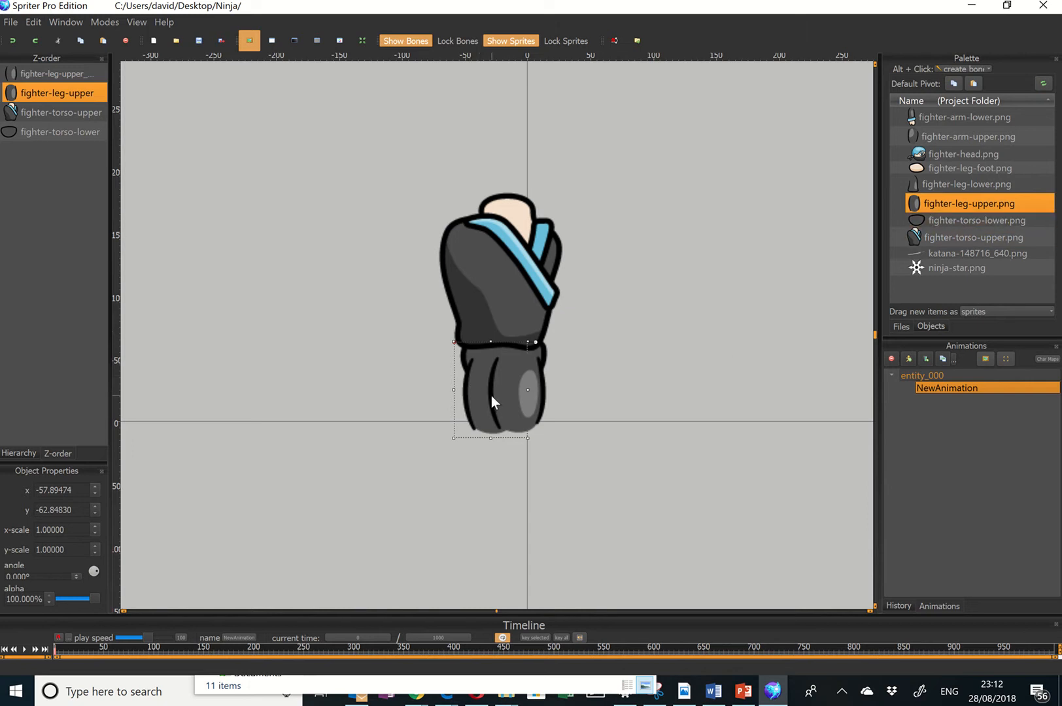
drag(536, 343, 529, 376)
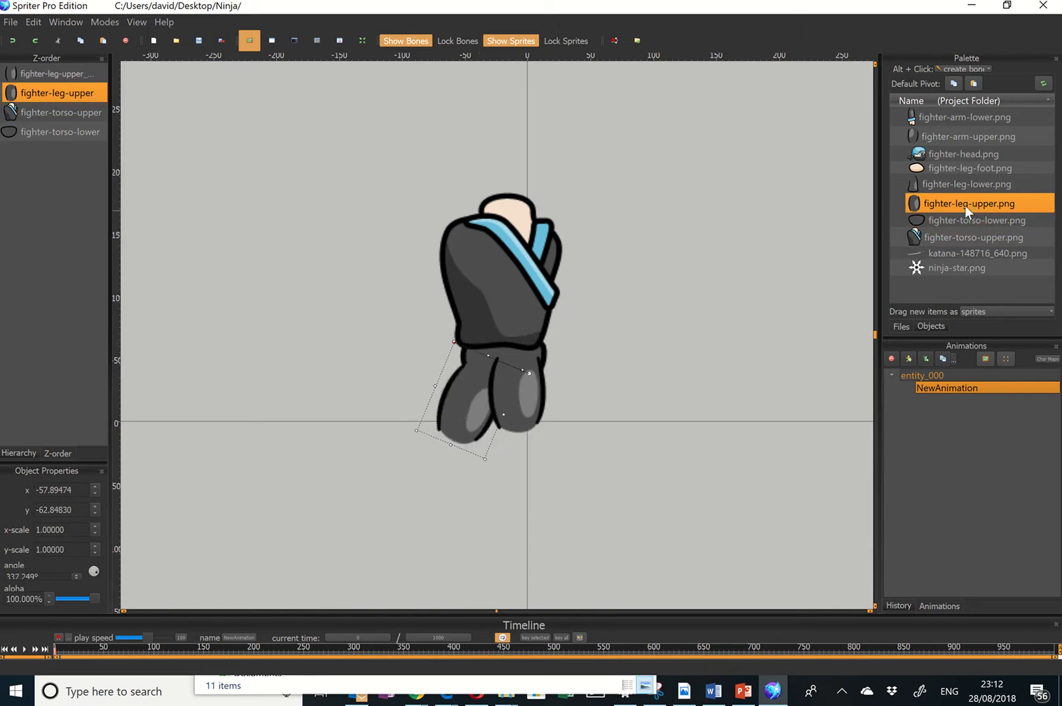
Set the default pivot of fighter-leg-upper.png to the centre of the image's upper part
right_click(943, 199)
click(961, 179)
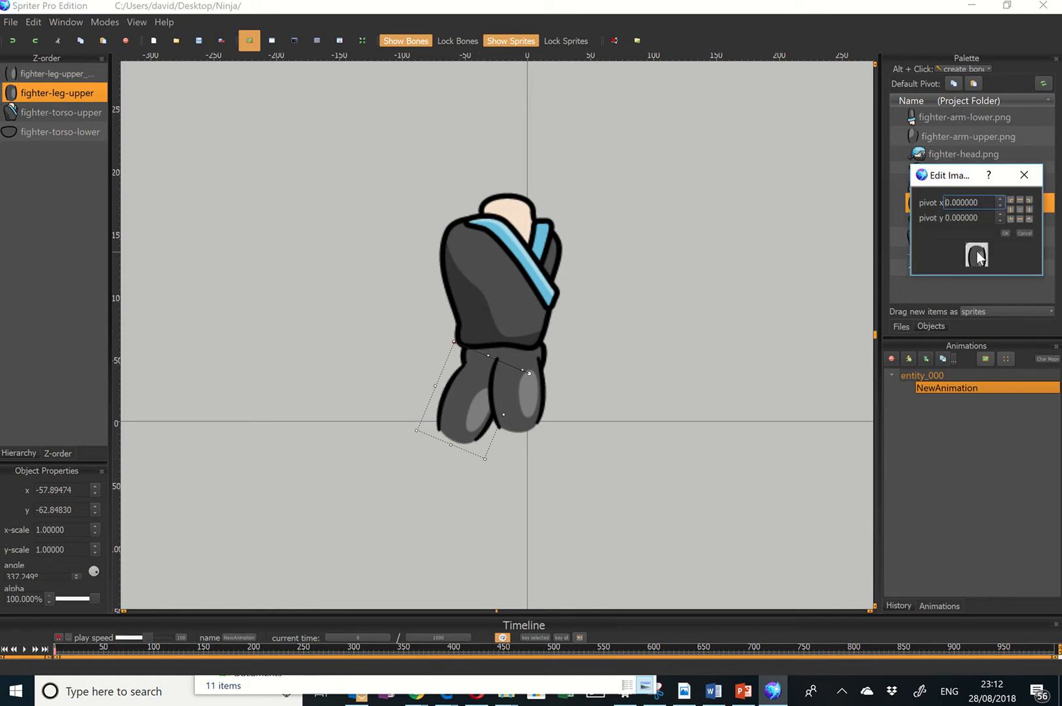
click(977, 251)
drag(979, 254, 980, 252)
click(1006, 234)
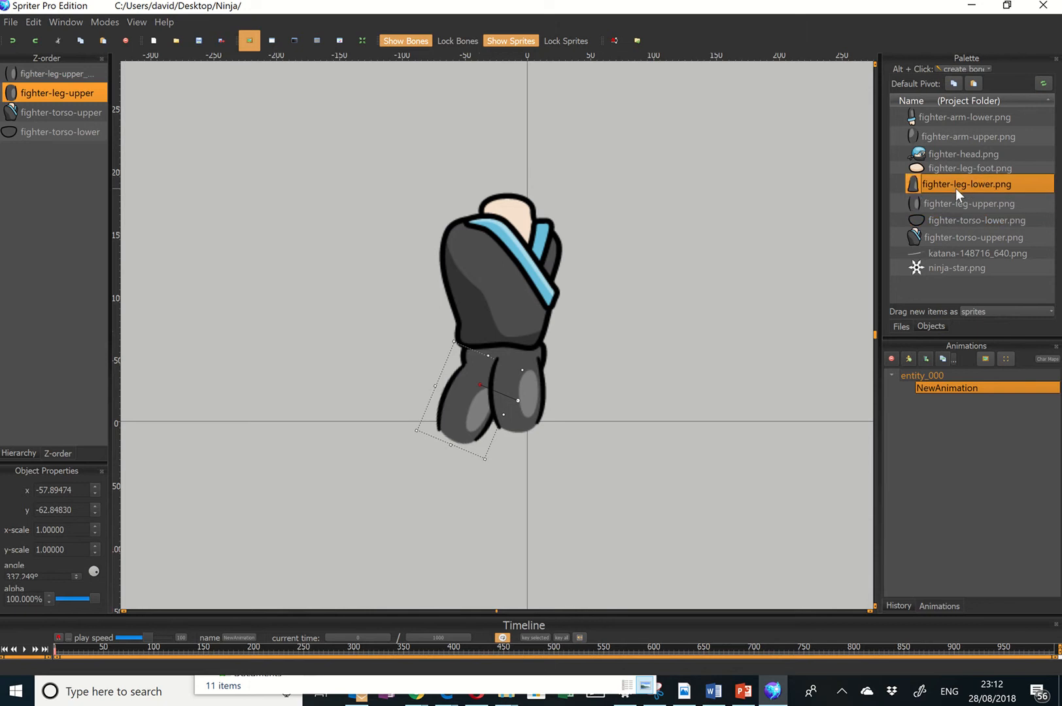
Set the default pivot of fighter-leg-lower.png to x 0.531250, y 0.269231
double_click(956, 188)
click(979, 245)
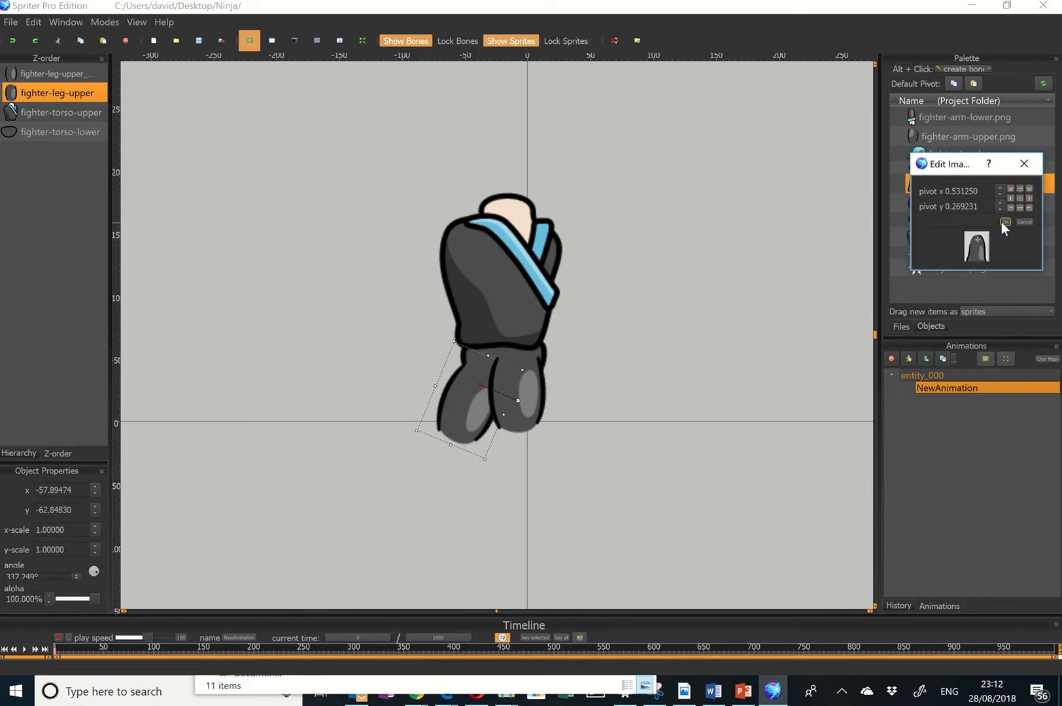
click(1001, 221)
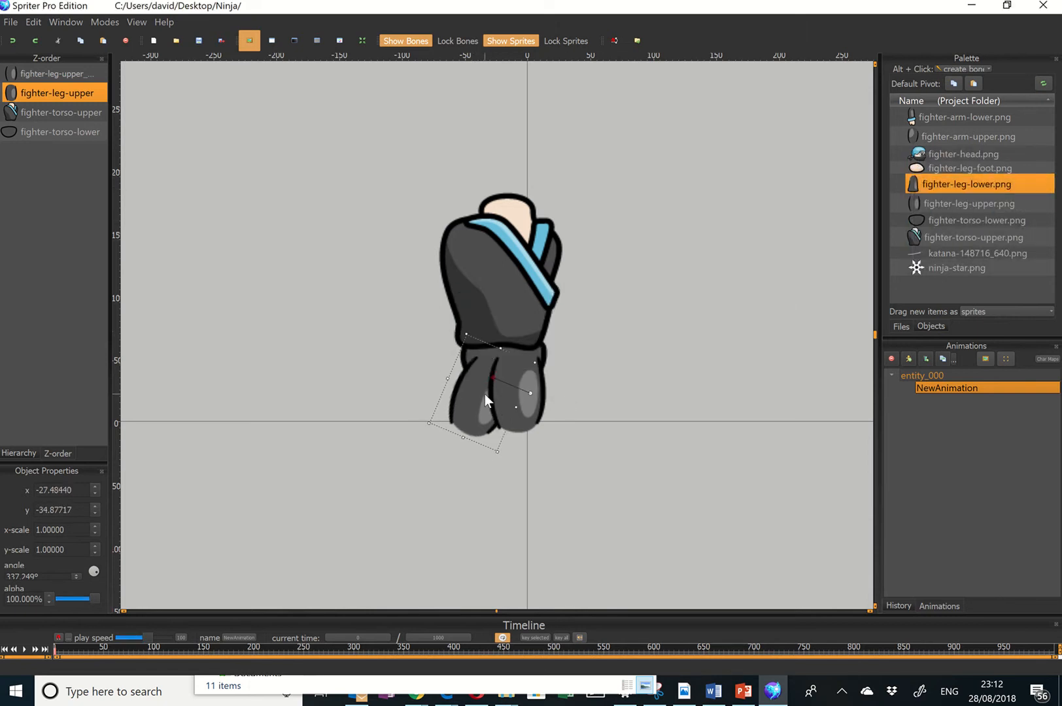
Reposition fighter-leg-upper at about x -23, y -35 with an angle of about 333°, and rotate its copy to about 32°
mouse_move(485, 393)
mouse_down()
mouse_move(538, 376)
mouse_move(526, 394)
mouse_move(571, 363)
mouse_move(577, 337)
mouse_move(559, 338)
mouse_move(532, 396)
mouse_move(490, 400)
mouse_move(534, 396)
mouse_move(491, 404)
mouse_up()
click(525, 404)
ctrl+click(472, 415)
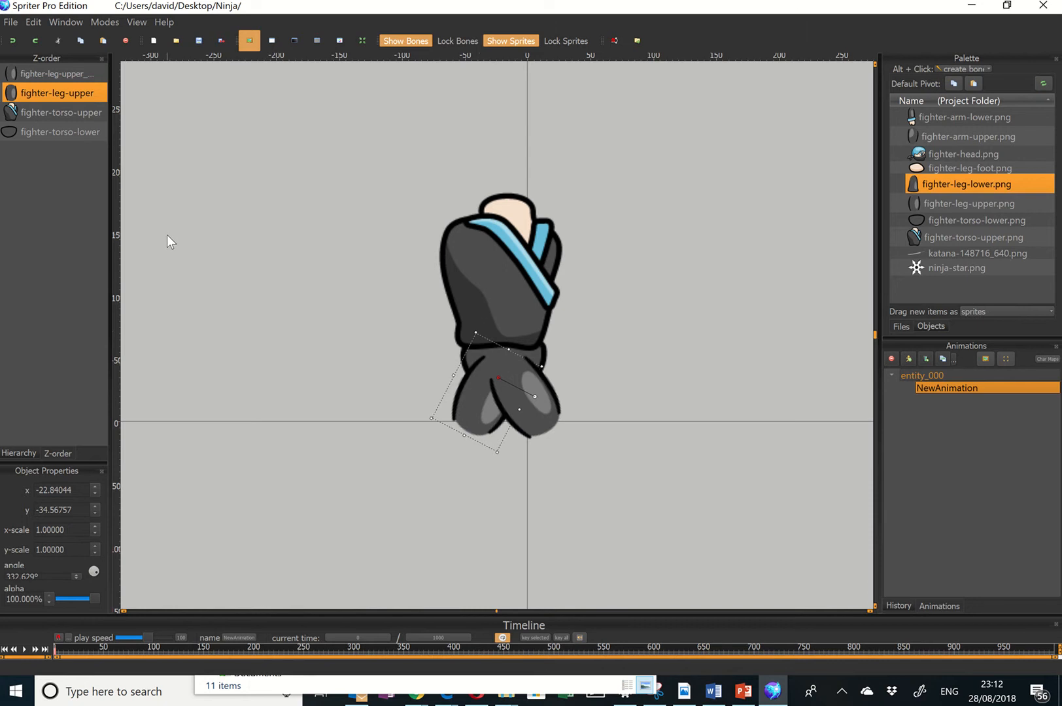
Order the fighter-leg-upper copy behind fighter-torso-lower and nudge it to about x -9, y -37
drag(55, 76, 47, 181)
click(630, 434)
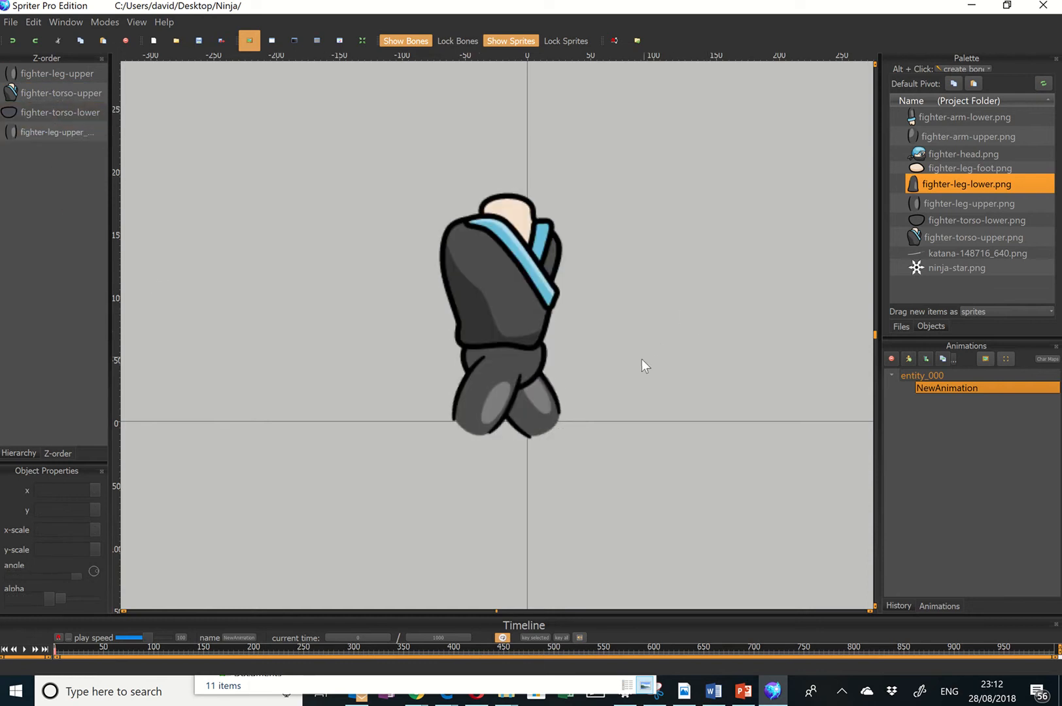
click(554, 406)
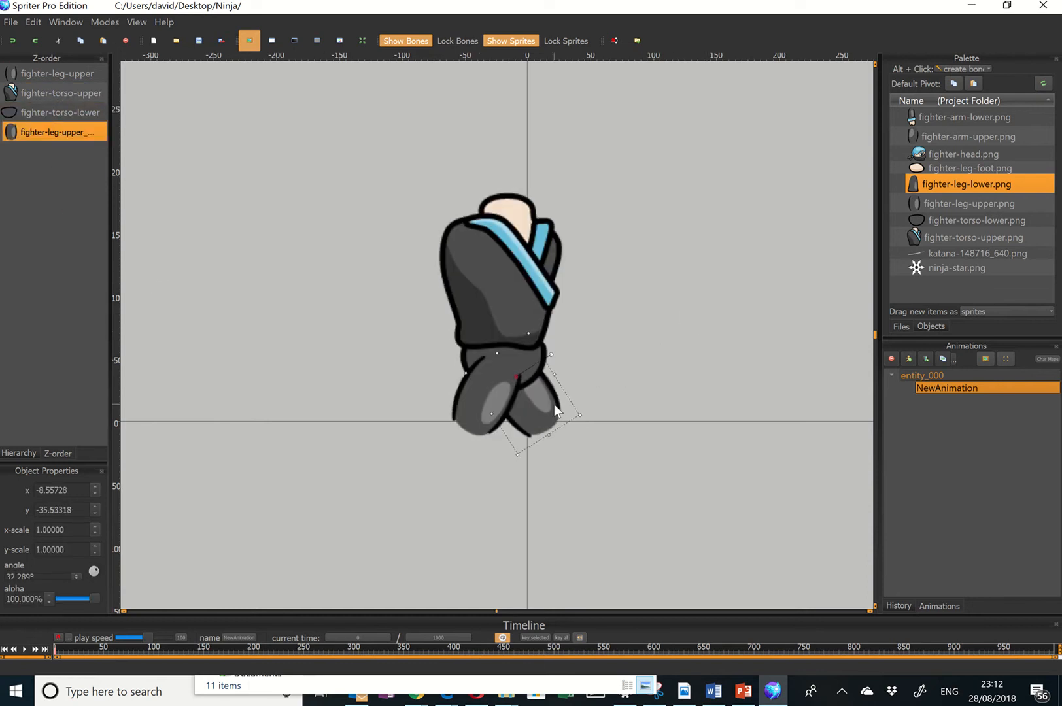
drag(553, 404, 555, 404)
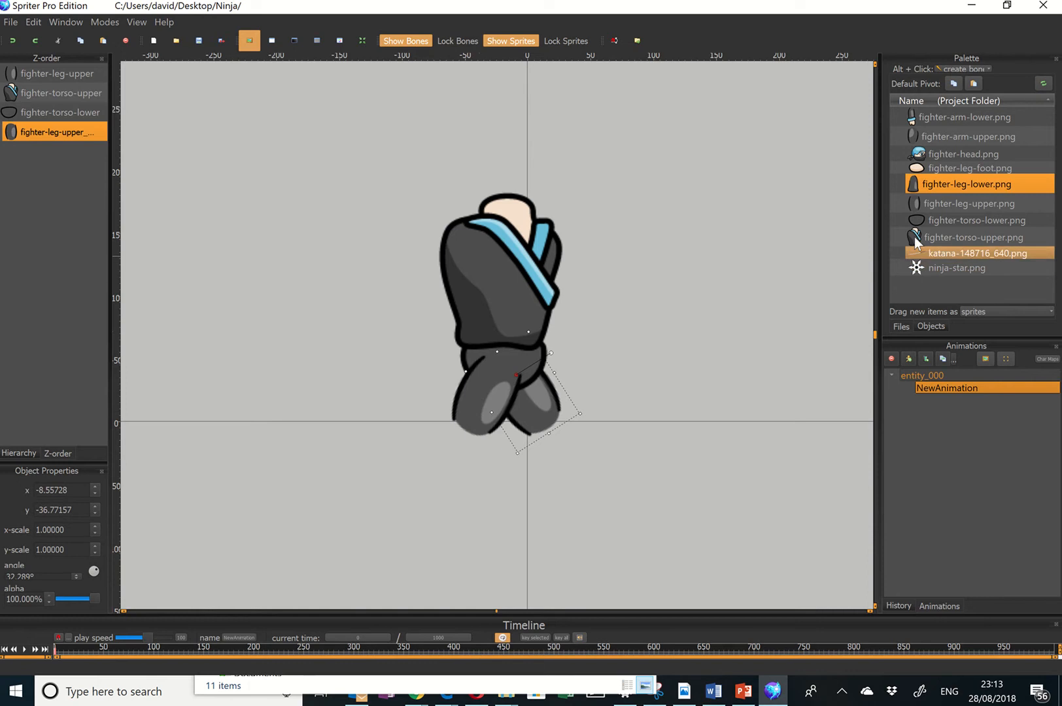
Place fighter-leg-lower at the trailing leg's knee at about x -41, y -2 and rotate it to about 332°
drag(929, 206, 504, 431)
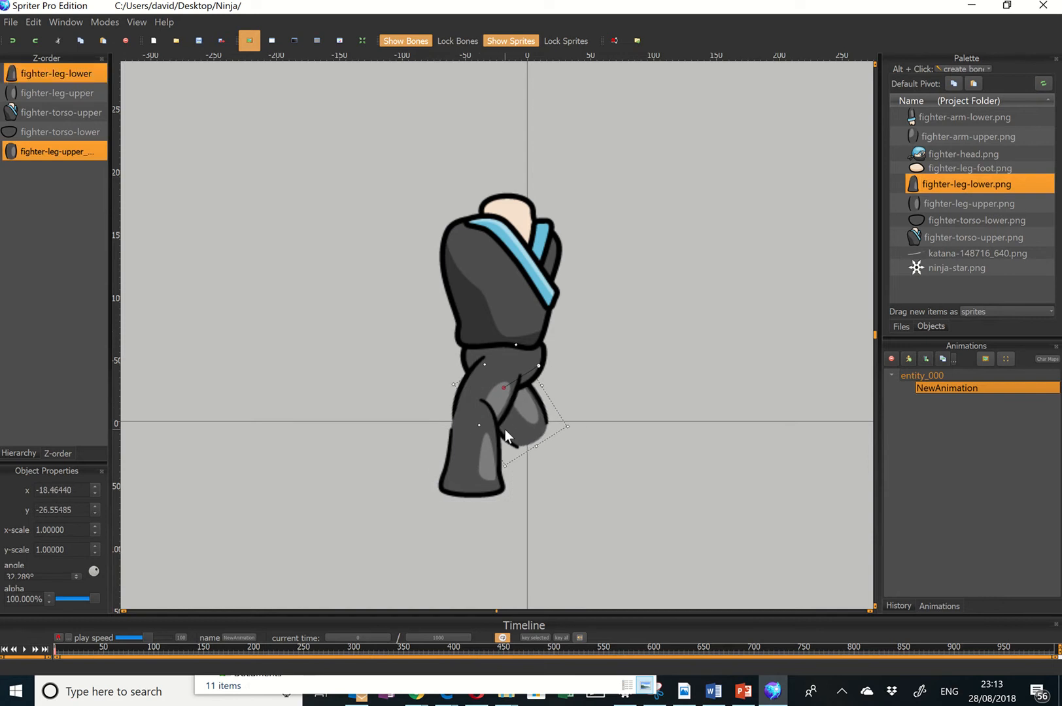
click(486, 439)
drag(503, 445, 515, 426)
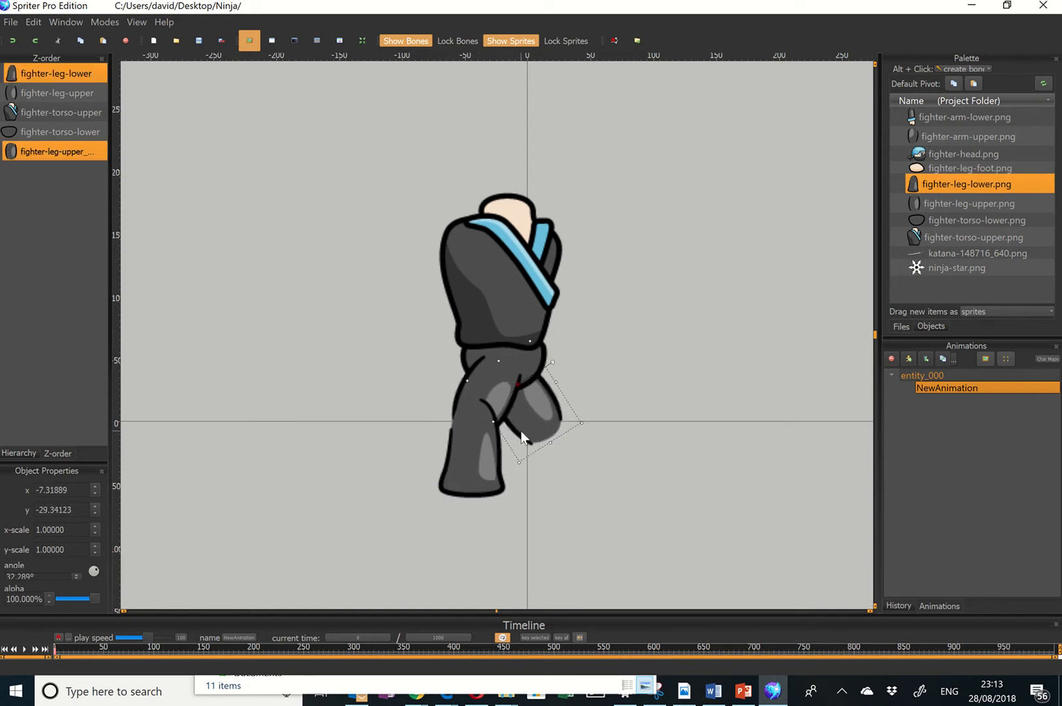
click(503, 429)
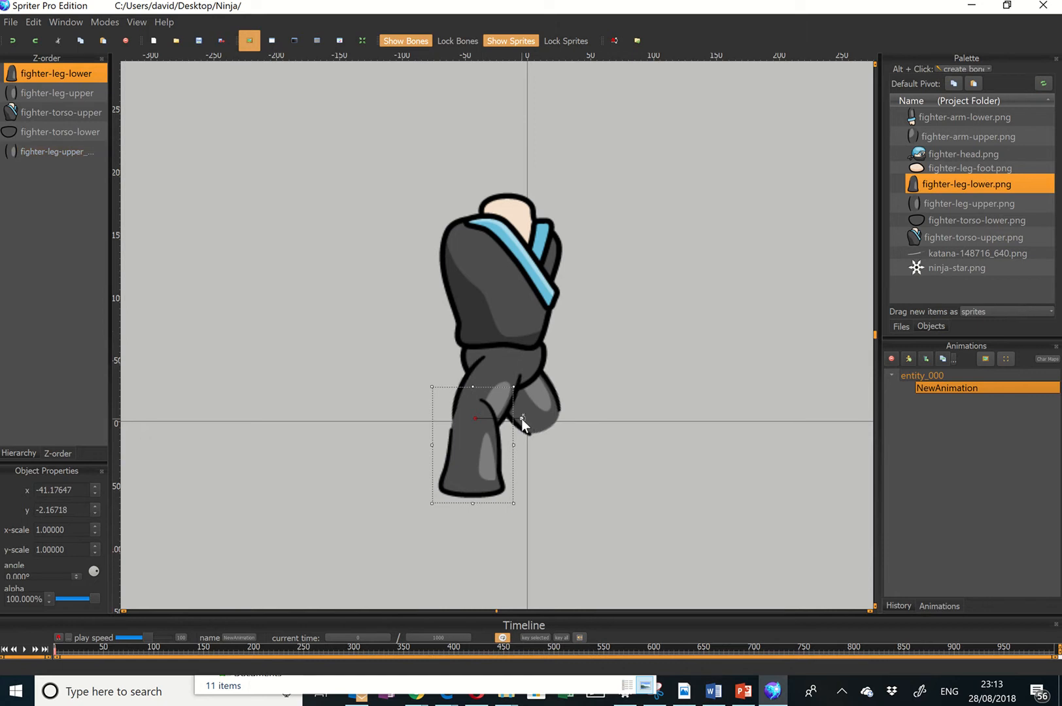
drag(521, 418, 523, 444)
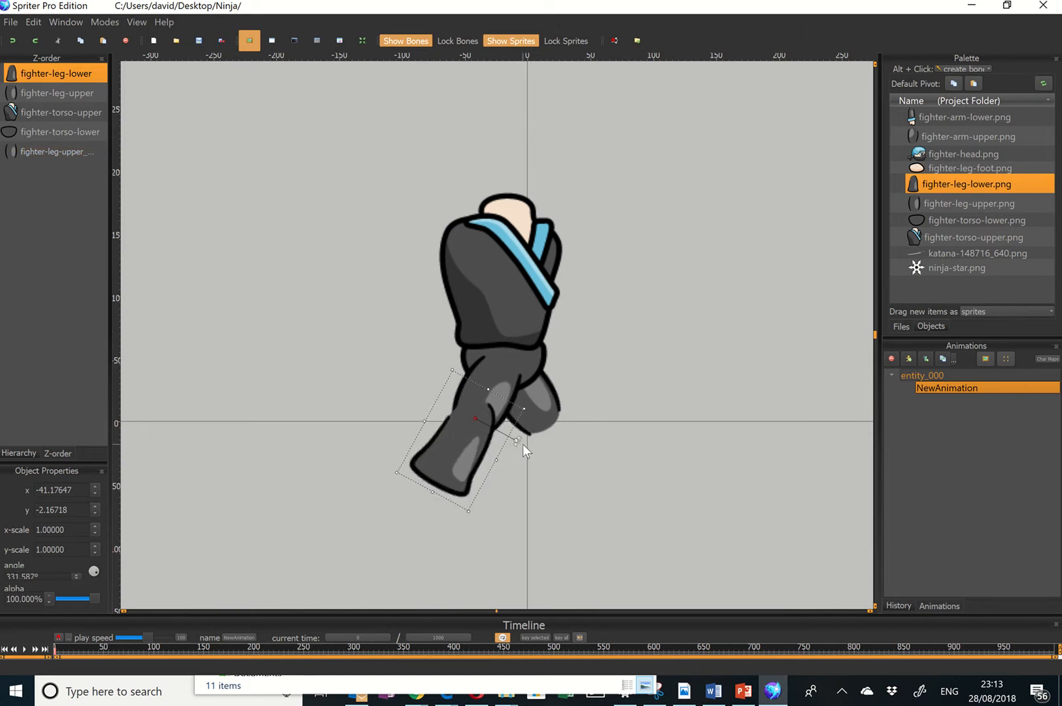
Add a second fighter-leg-lower at about x 17, y -1, rotated about 20°, and order the first one behind fighter-torso-lower
drag(927, 187, 634, 389)
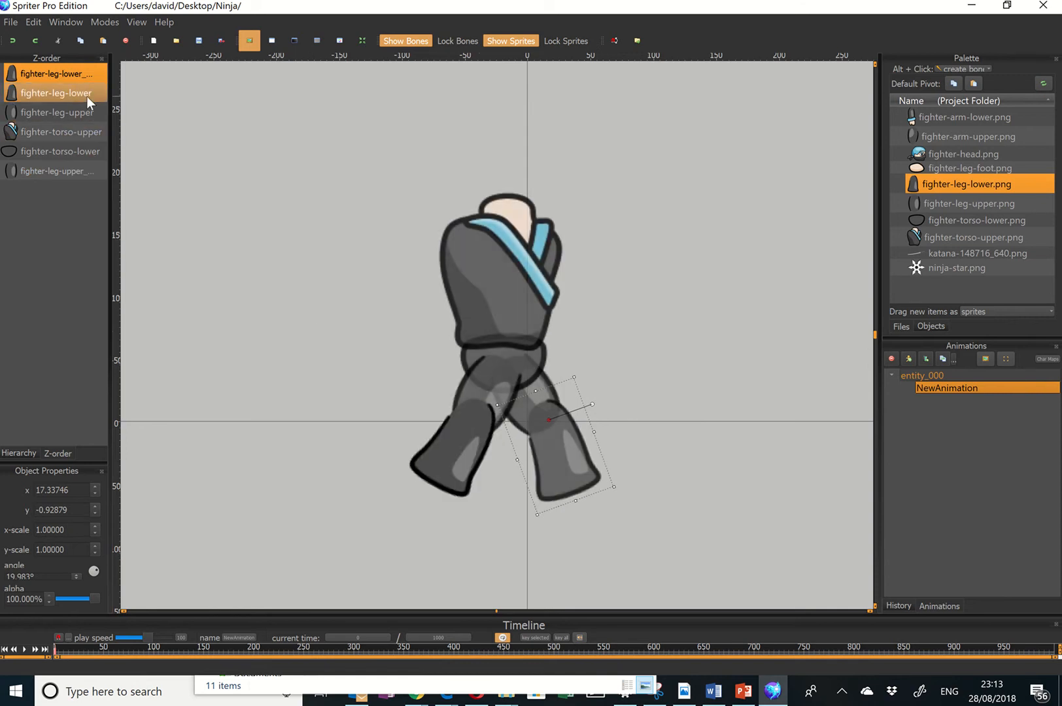
drag(86, 96, 93, 171)
click(317, 291)
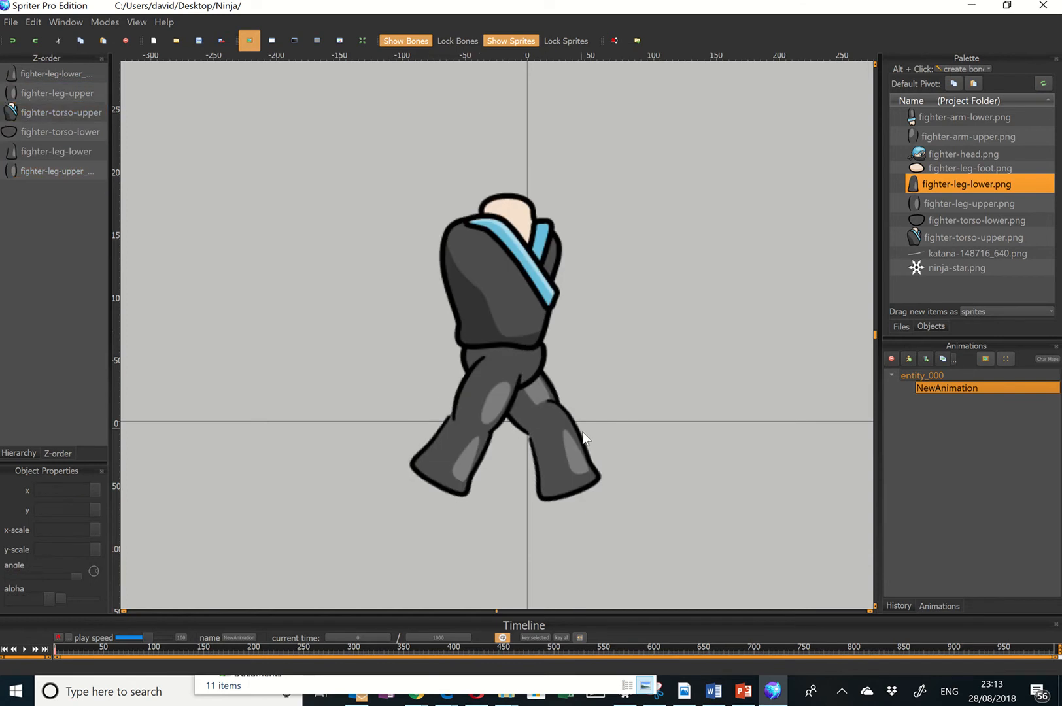
Rotate the trailing leg's fighter-leg-lower forward to about 55° to test the knee joint
click(487, 380)
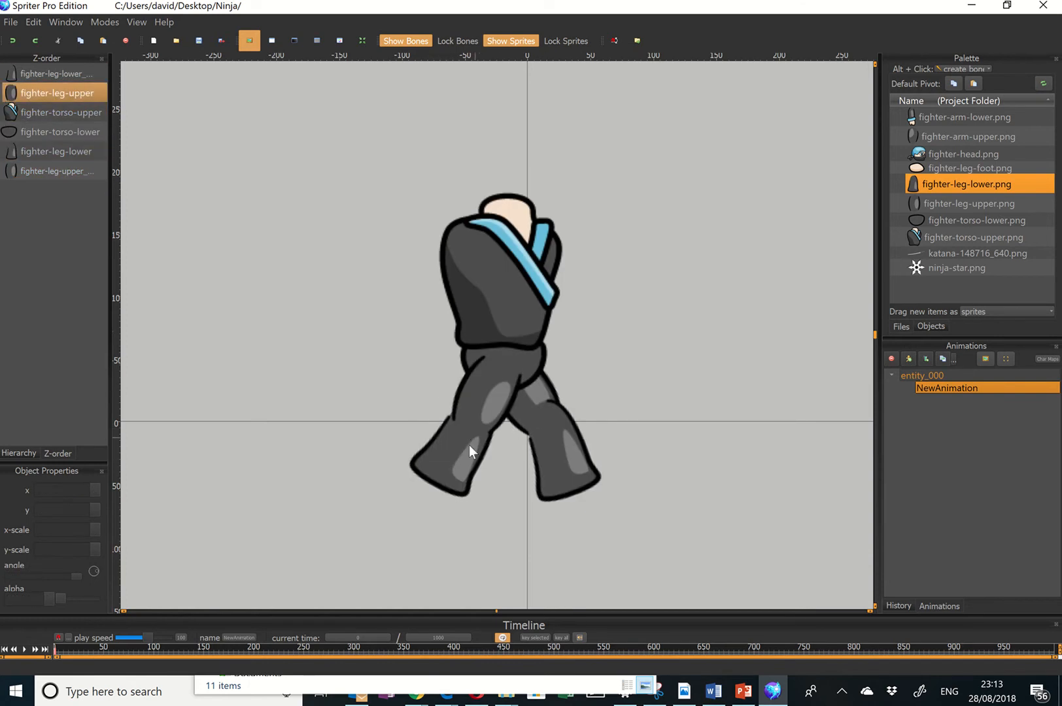
click(489, 438)
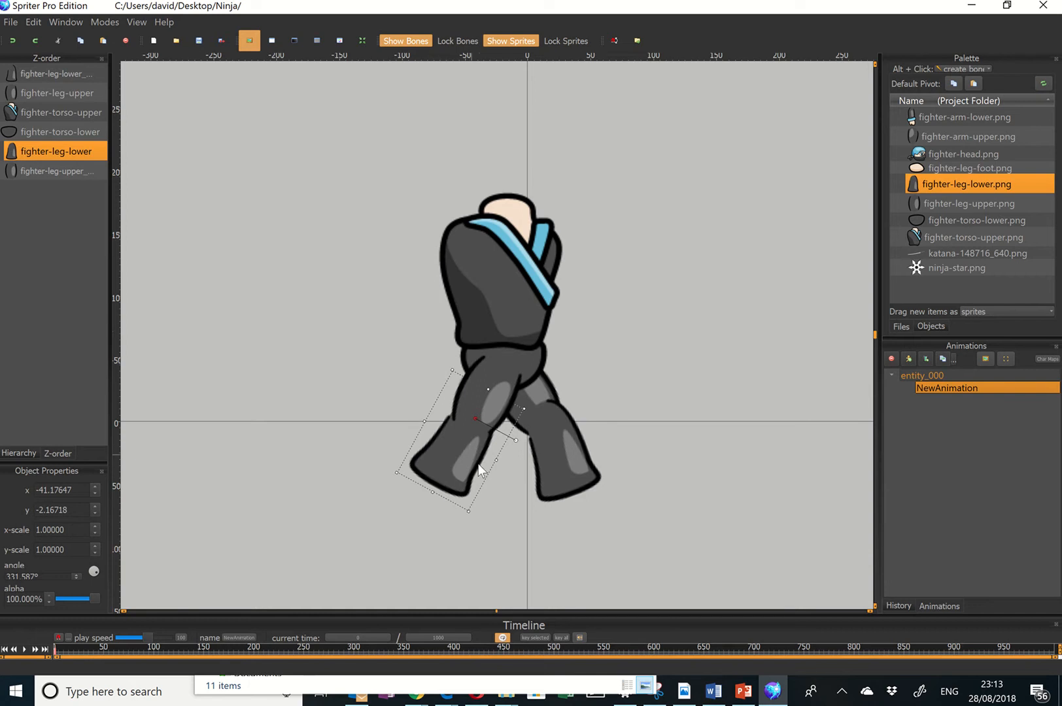
drag(512, 441, 484, 405)
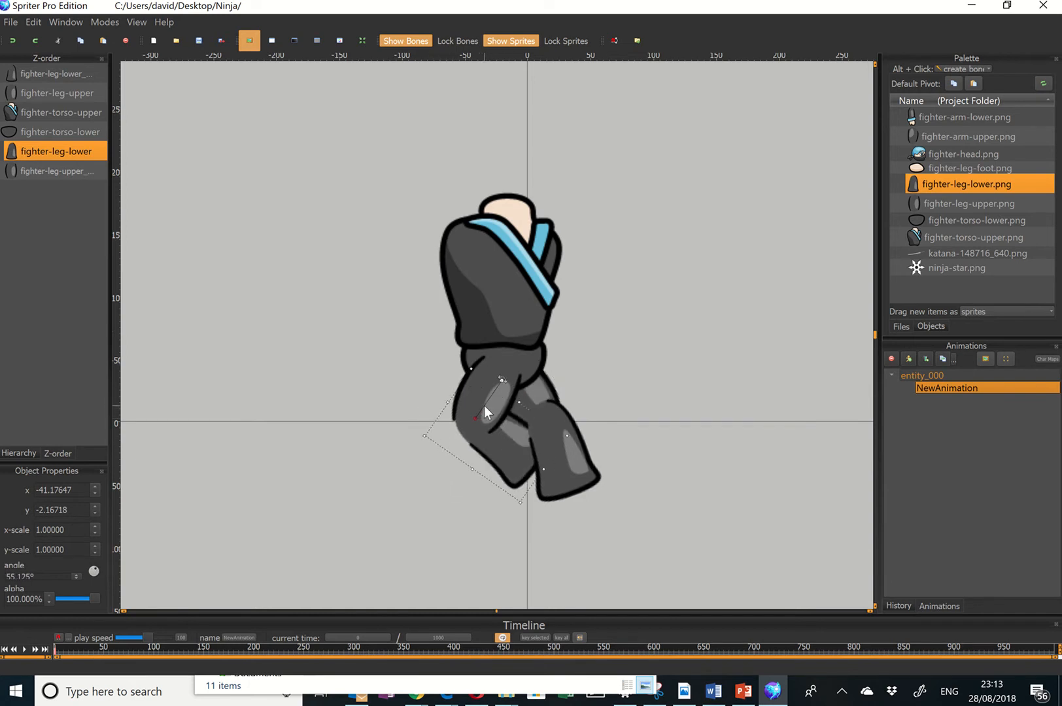
Order the fighter-leg-lower copy just above the fighter-leg-upper copy, and bring fighter-leg-lower to the front of all sprites
drag(76, 74, 76, 162)
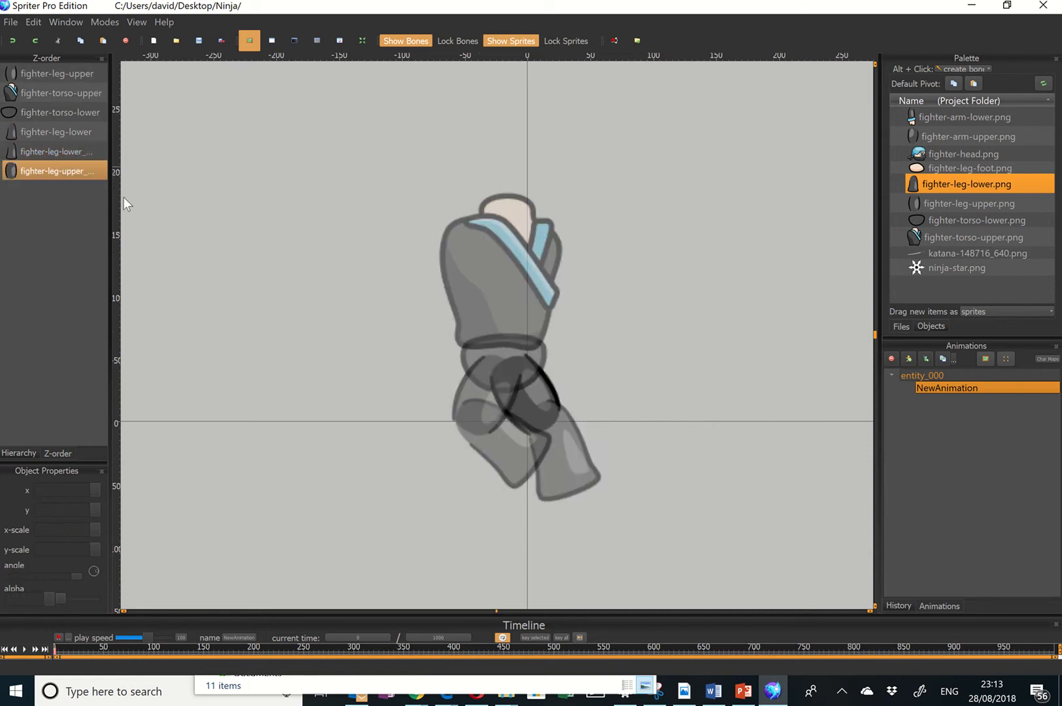
click(509, 434)
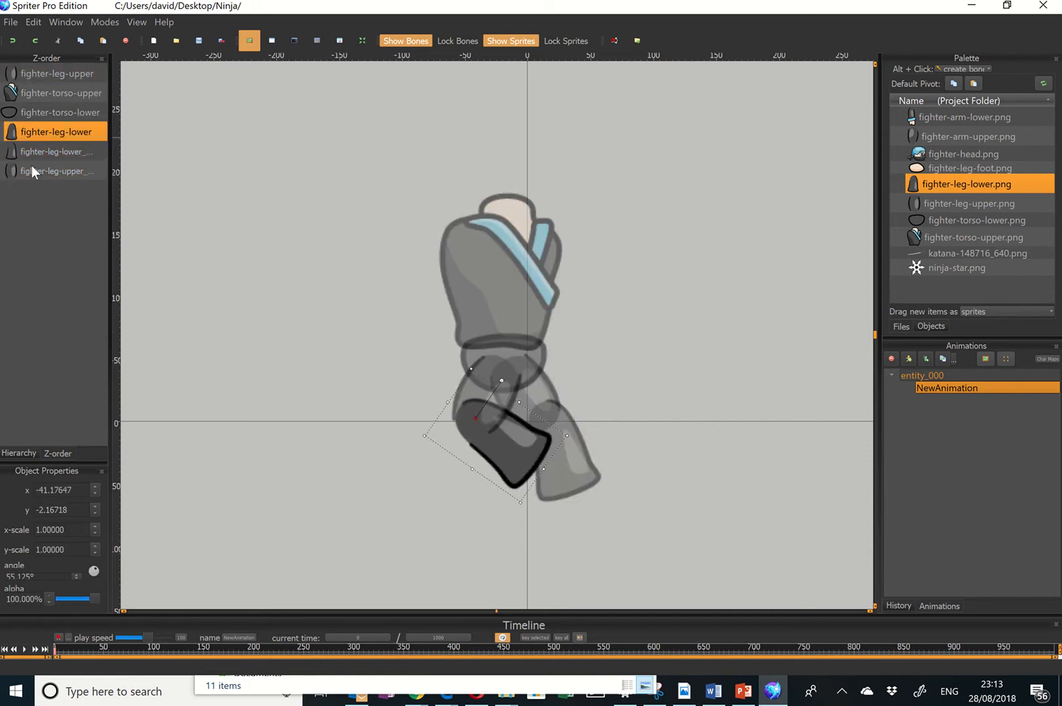
drag(60, 125, 65, 70)
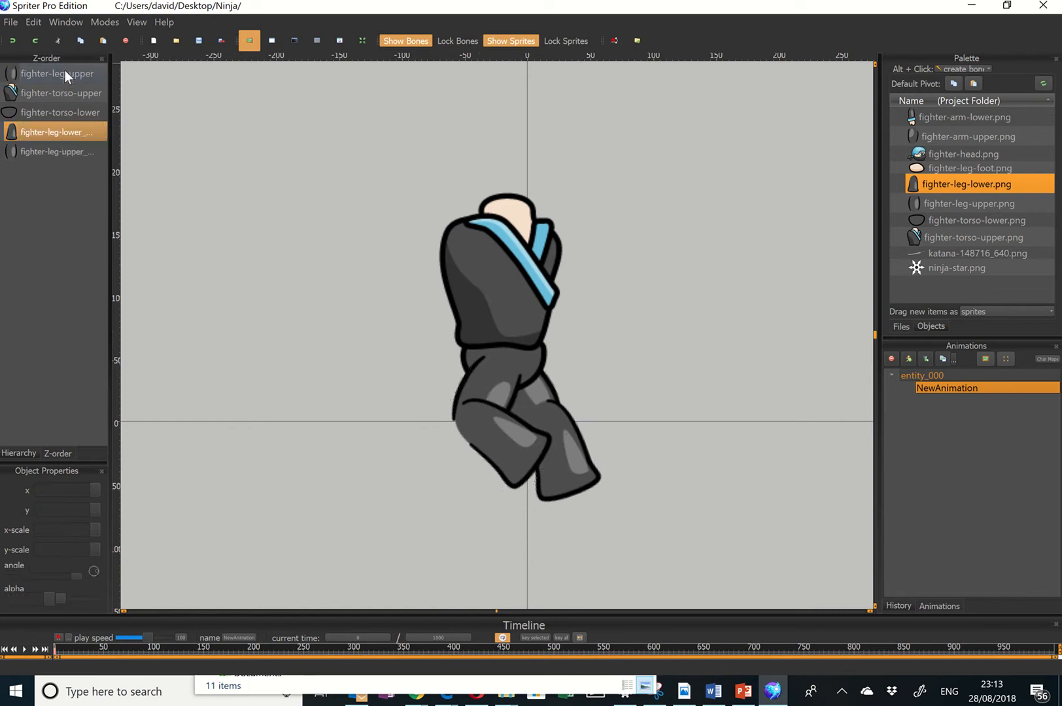
click(520, 440)
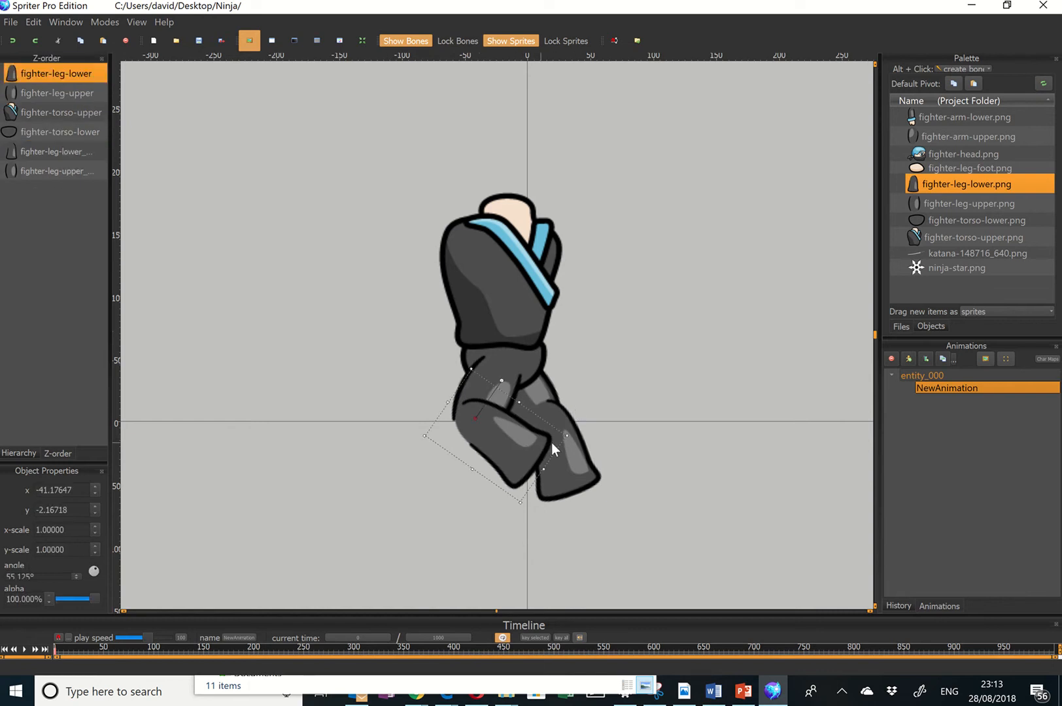
ctrl+click(500, 387)
drag(501, 388, 465, 393)
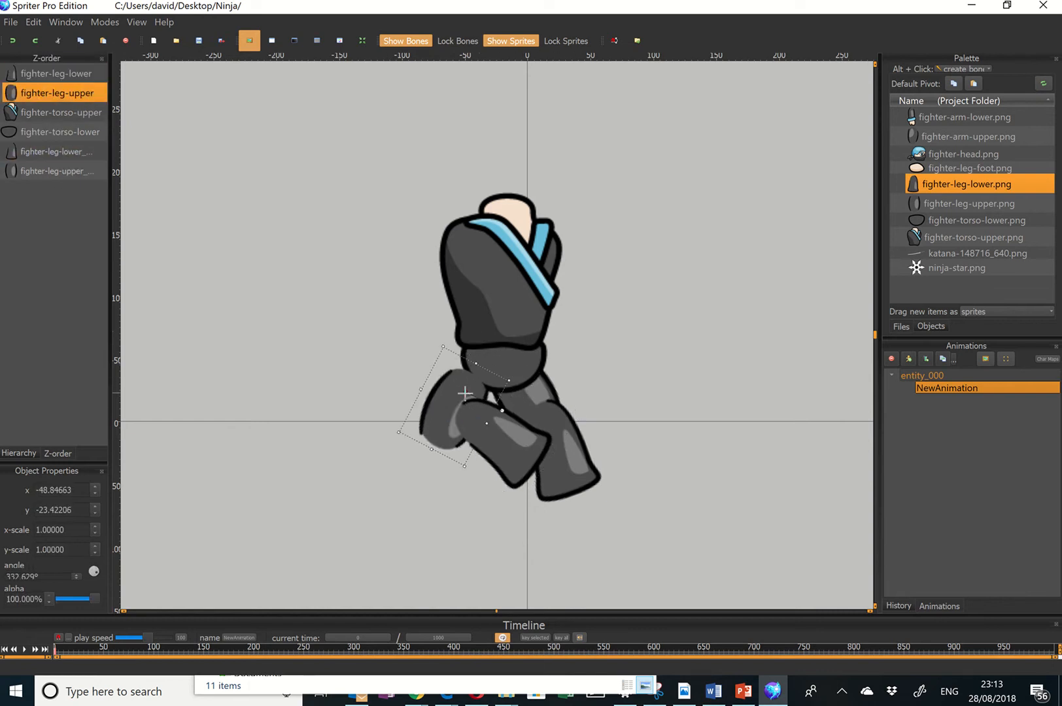
key(ctrl+z)
Rotate fighter-leg-lower backward so it extends down and behind from the trailing leg's knee
drag(502, 382, 653, 493)
click(613, 421)
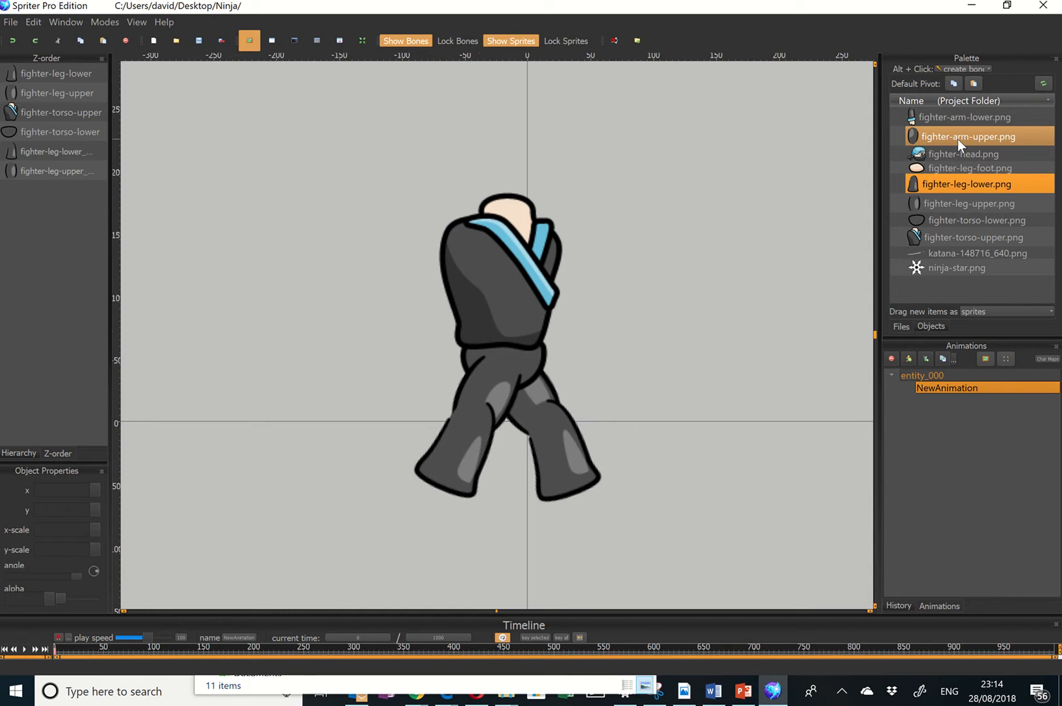
Place two fighter-arm-upper sprites on either side of the torso and set the image's default pivot near its upper centre
drag(958, 139, 325, 208)
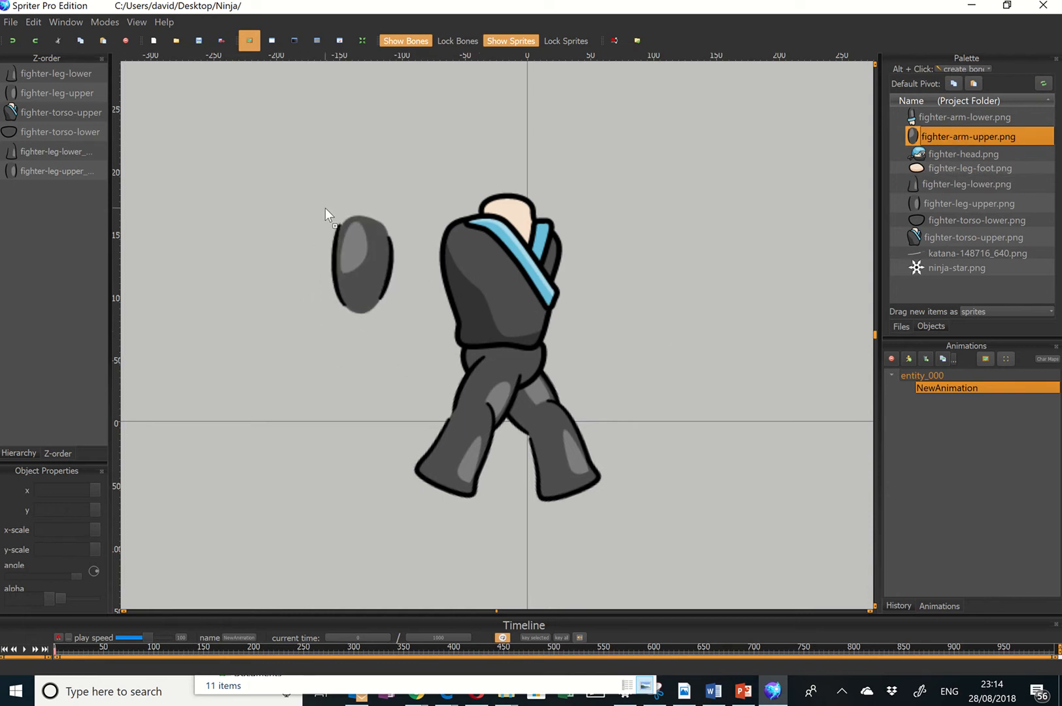
drag(948, 136, 590, 195)
double_click(1000, 136)
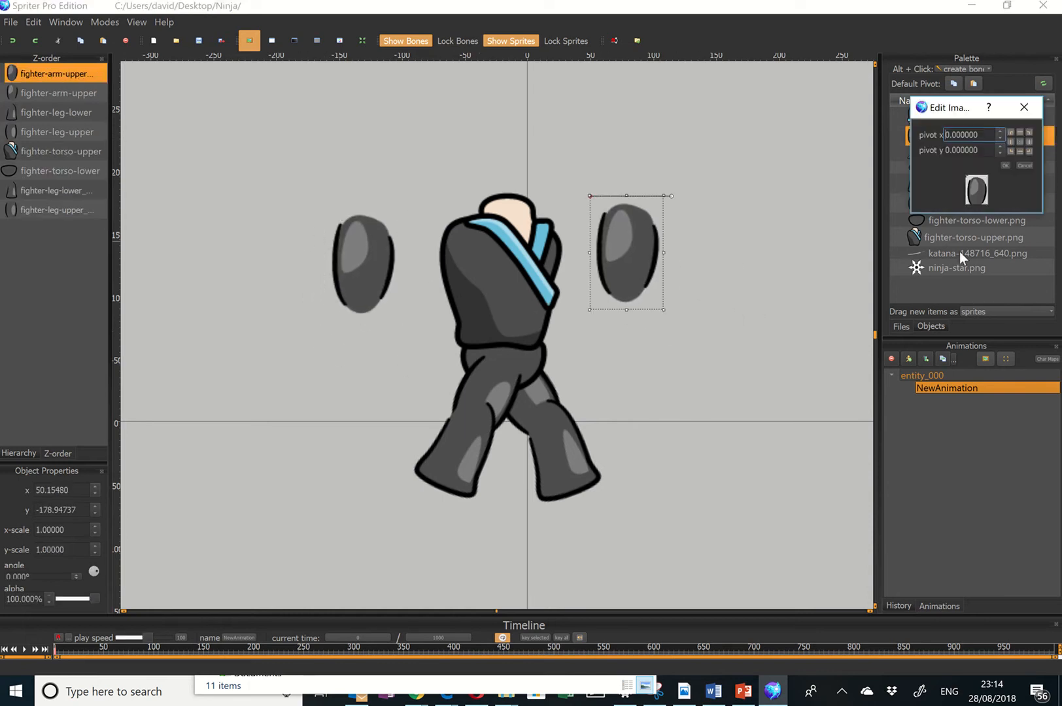
click(977, 195)
click(1005, 165)
click(341, 267)
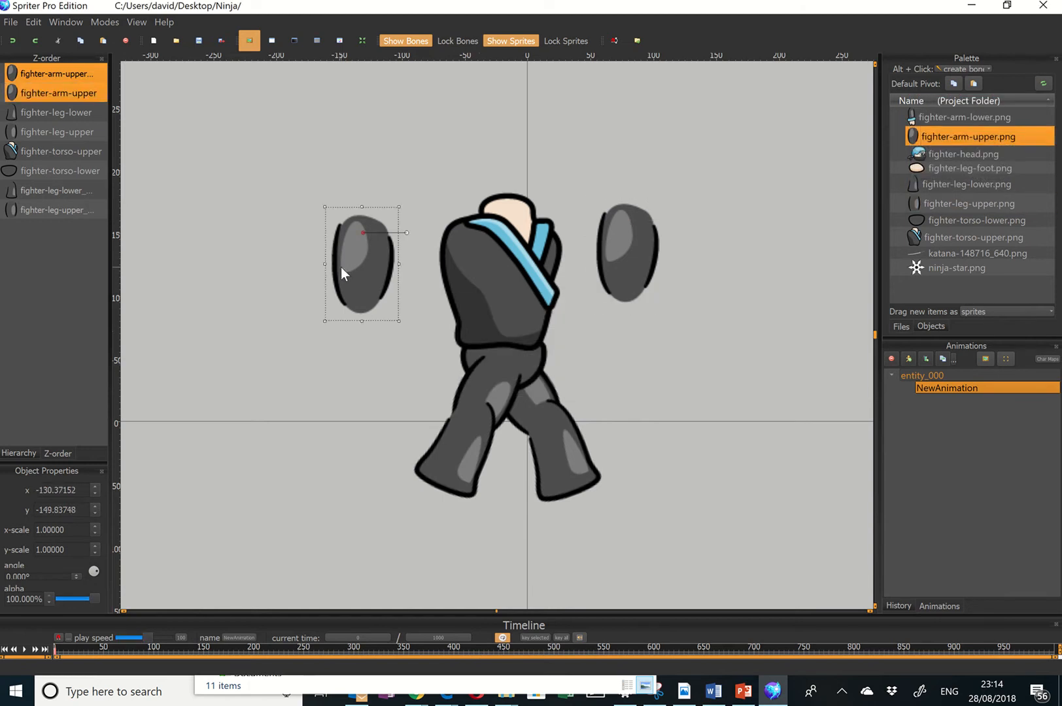
click(678, 255)
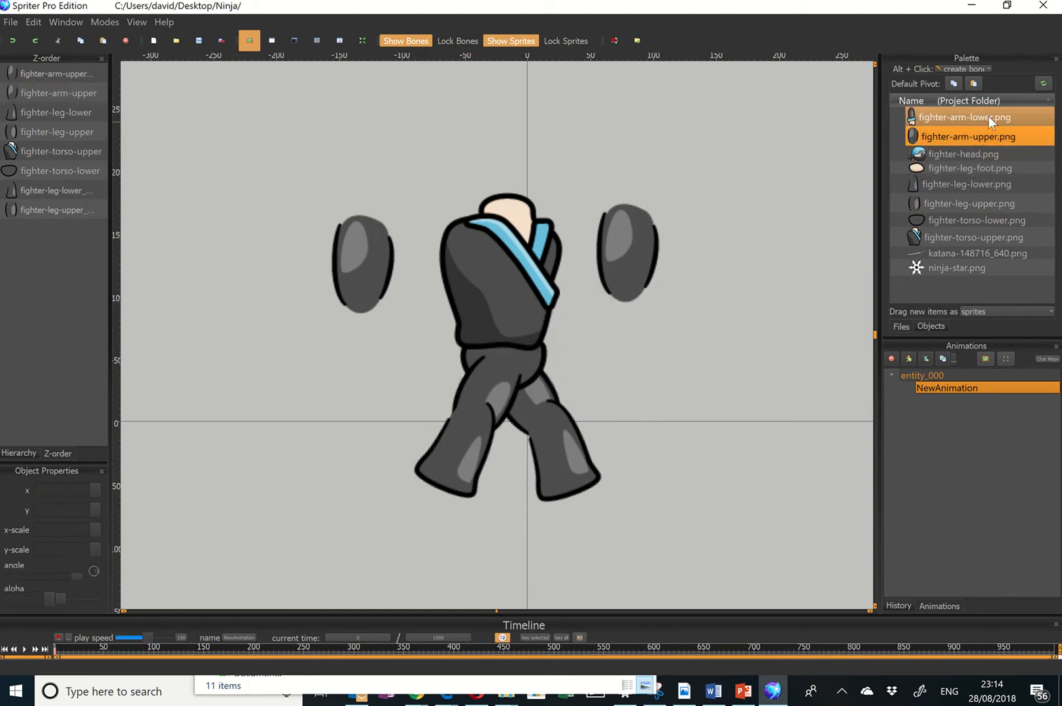
Place fighter-arm-lower behind the body, and fit fighter-arm-upper to the shoulder at about x -47, y -138, rotated to about 295°
drag(988, 117, 325, 277)
click(364, 249)
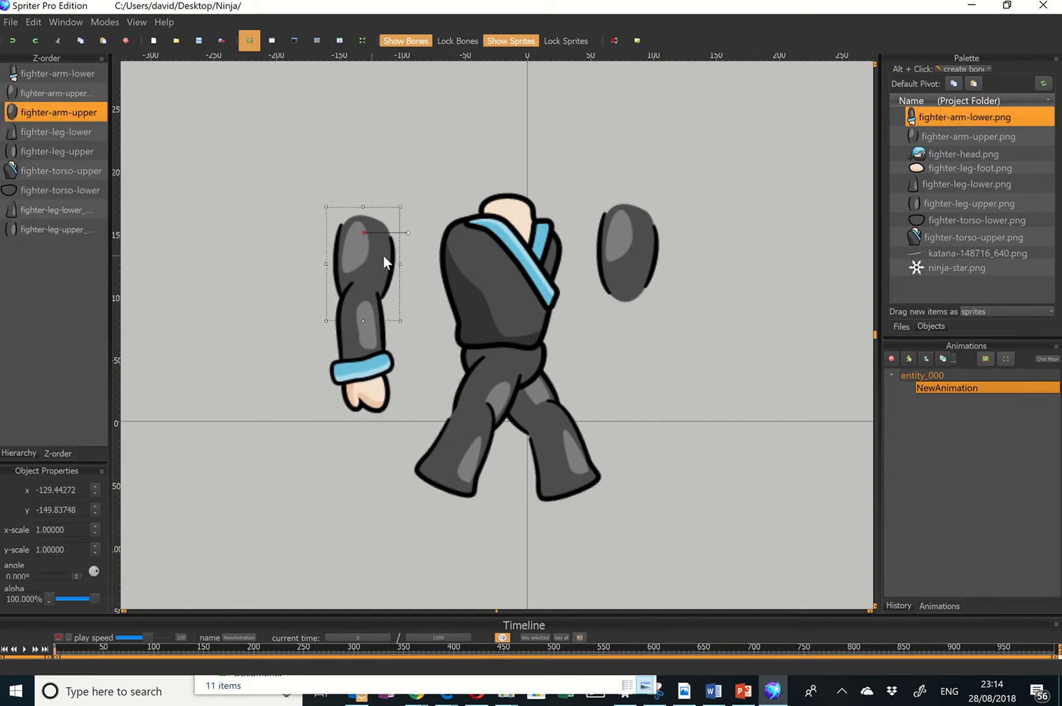
drag(384, 256, 517, 304)
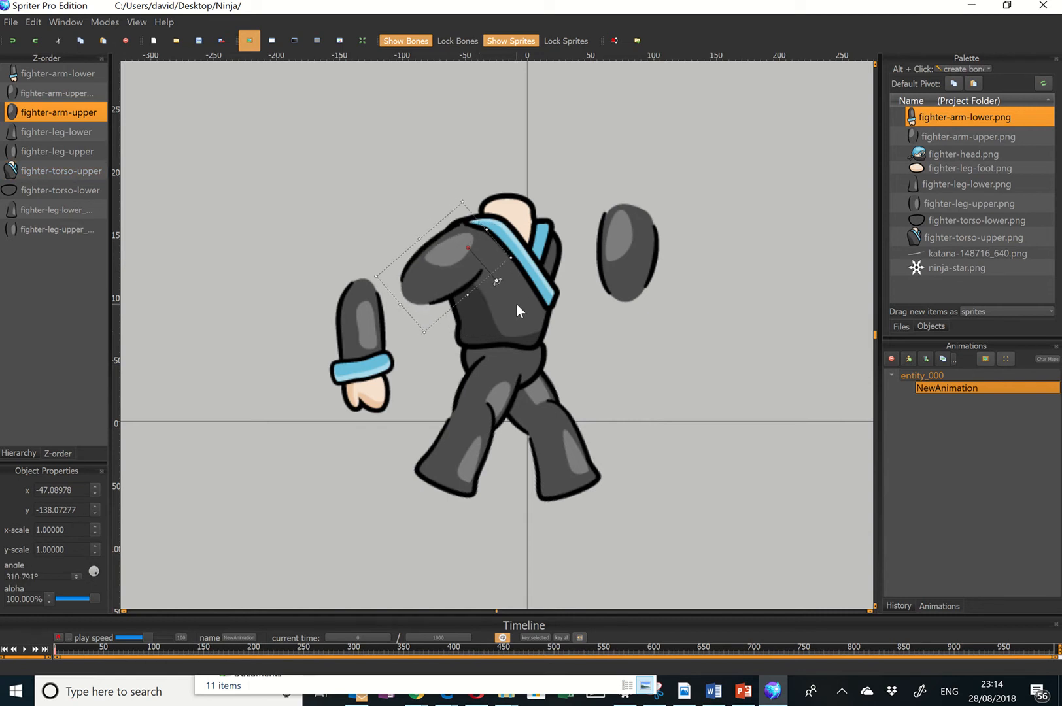
click(493, 298)
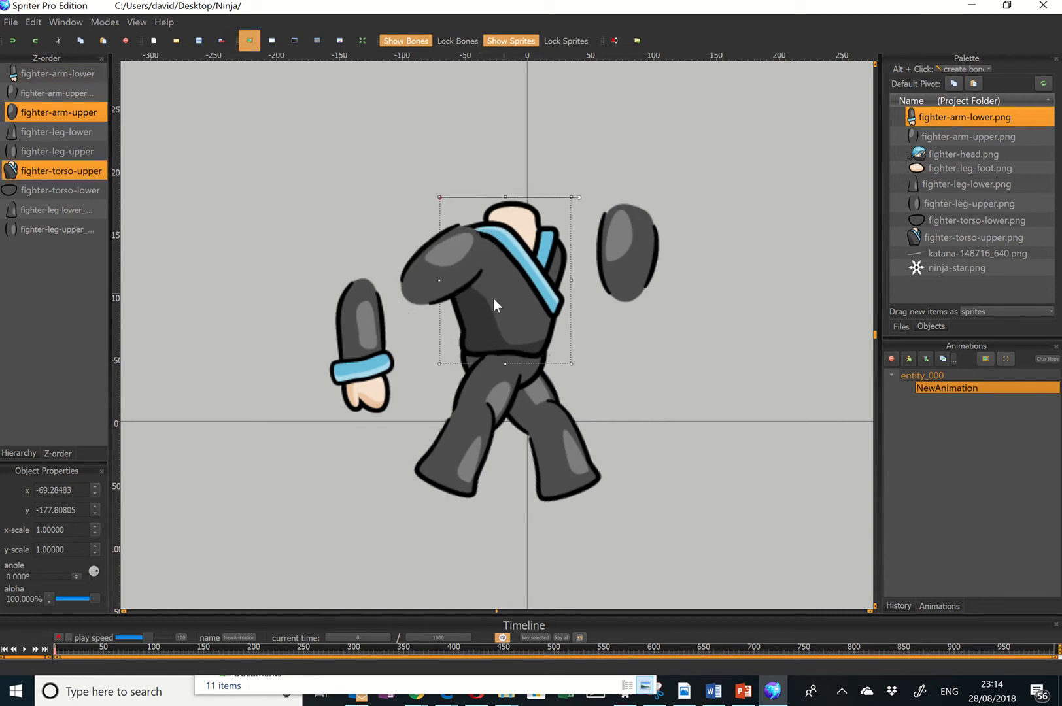
click(465, 256)
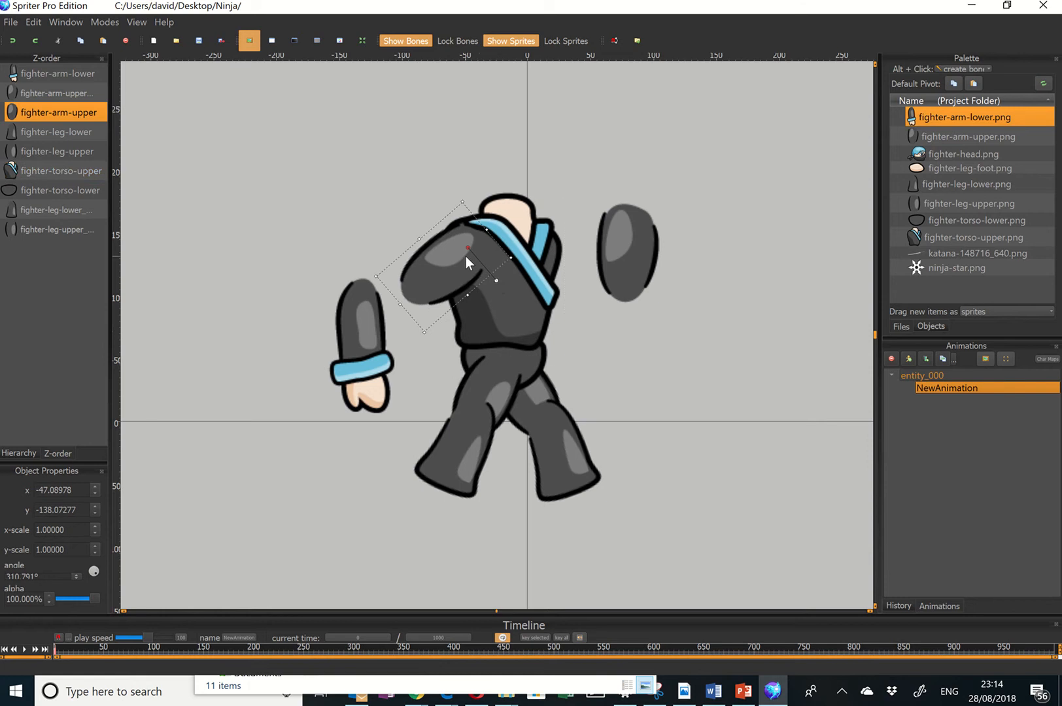
drag(499, 282, 492, 300)
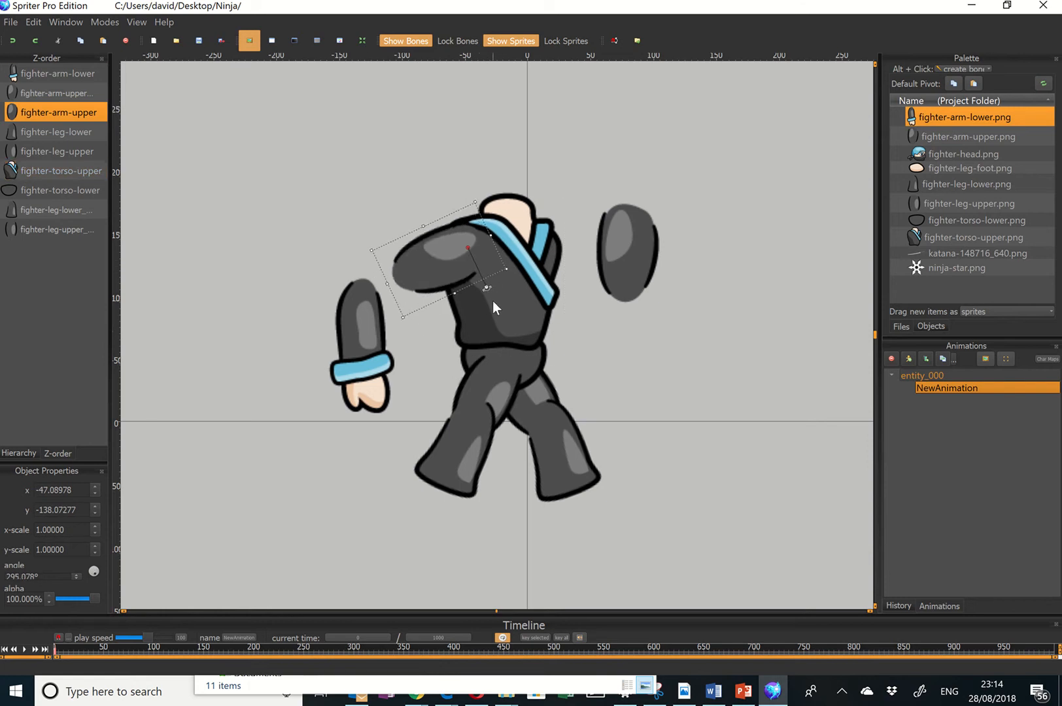
Fit fighter-arm-lower to the end of the near upper arm, rotated to about 320°
click(350, 336)
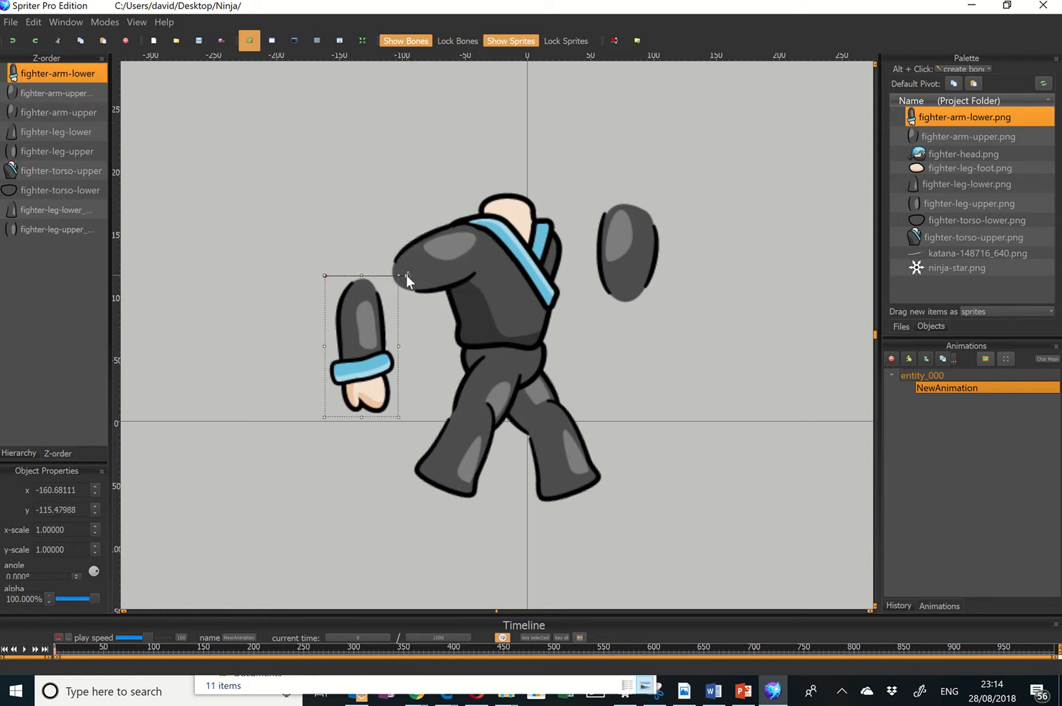
drag(406, 276, 403, 303)
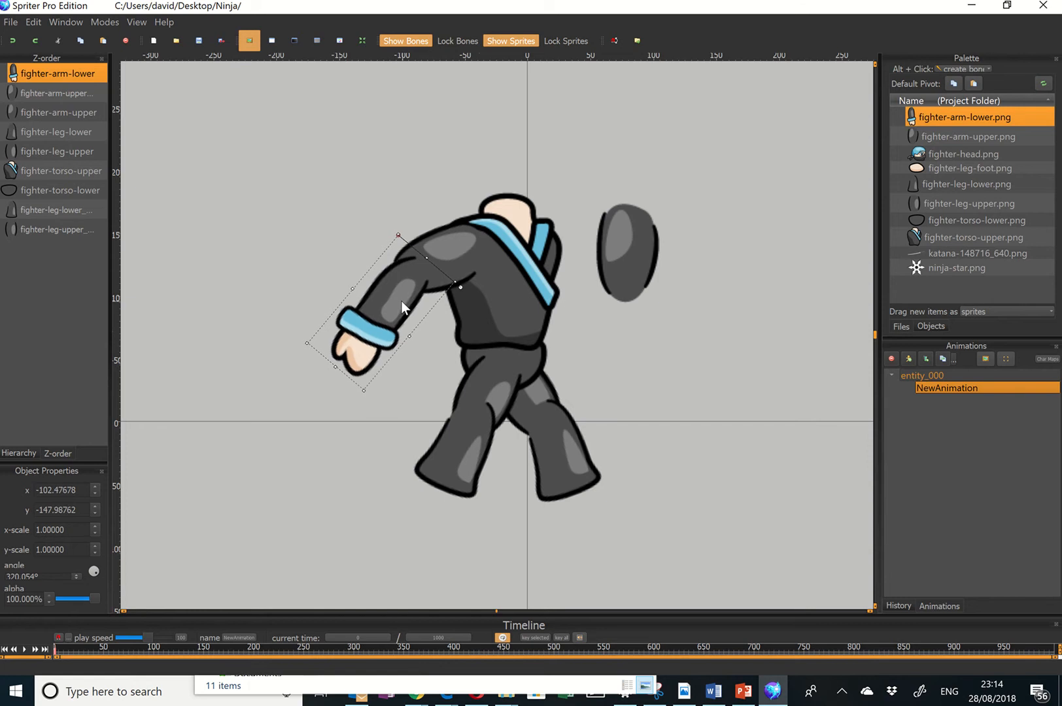
Set fighter-arm-lower.png's default pivot to x 0.482759, y 0.204082, and rotate the near forearm to hang more steeply
double_click(946, 110)
click(975, 168)
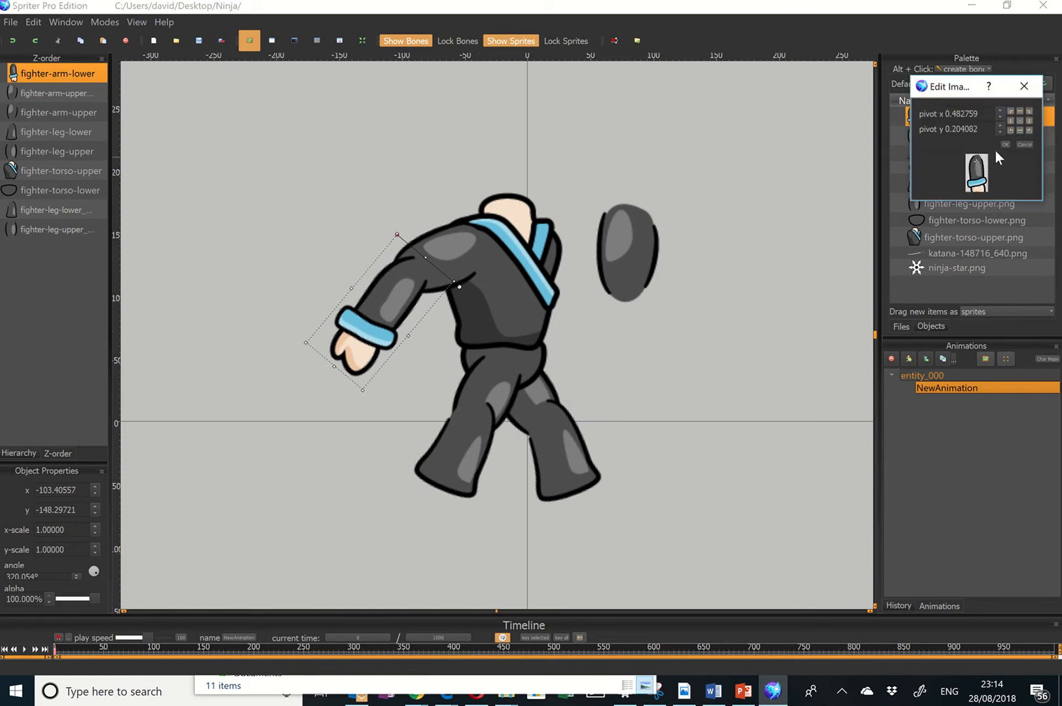
click(1004, 144)
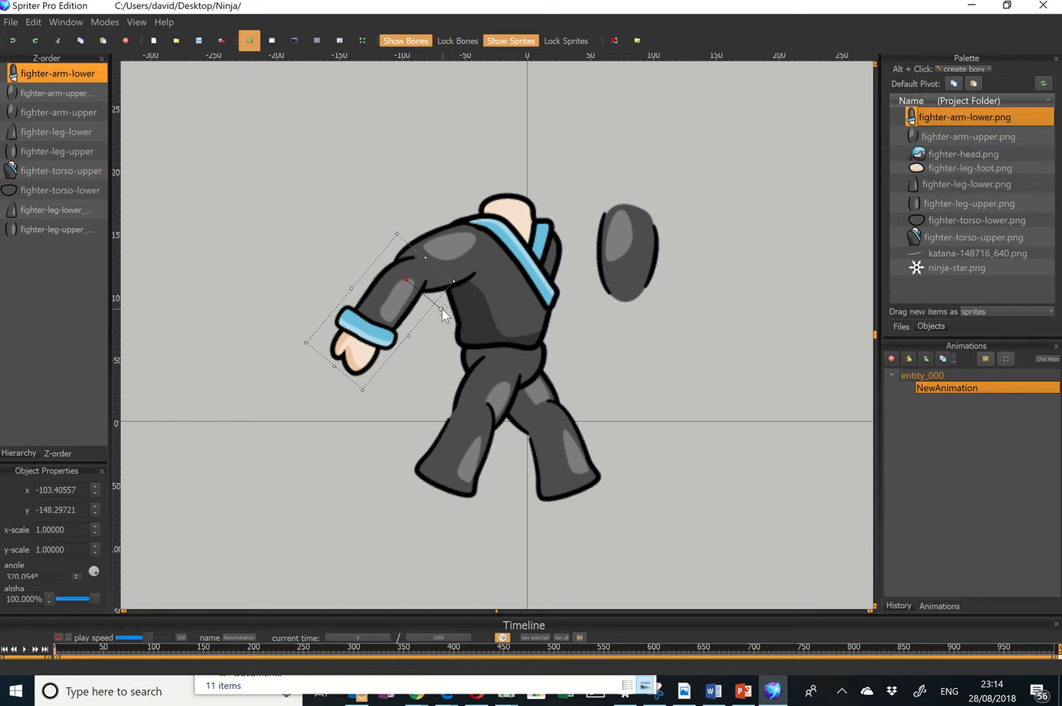
drag(442, 309, 458, 304)
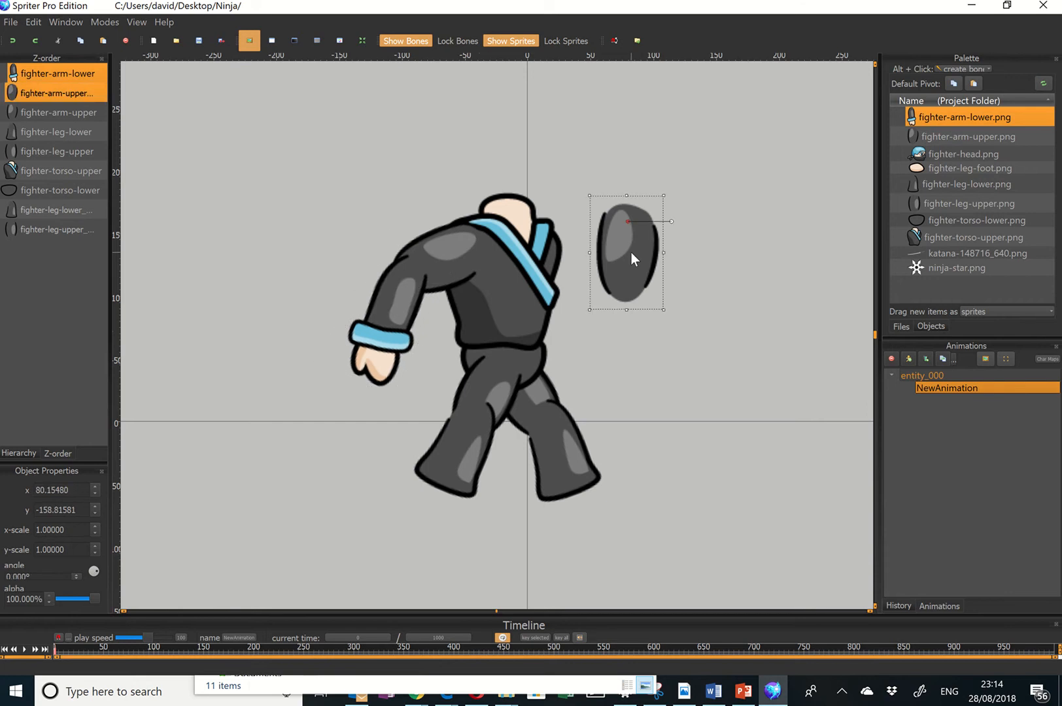
Fit the fighter-arm-upper copy to the far shoulder at about x 8, y -136, rotated to about 79°, and send it behind all sprites
drag(632, 252, 550, 277)
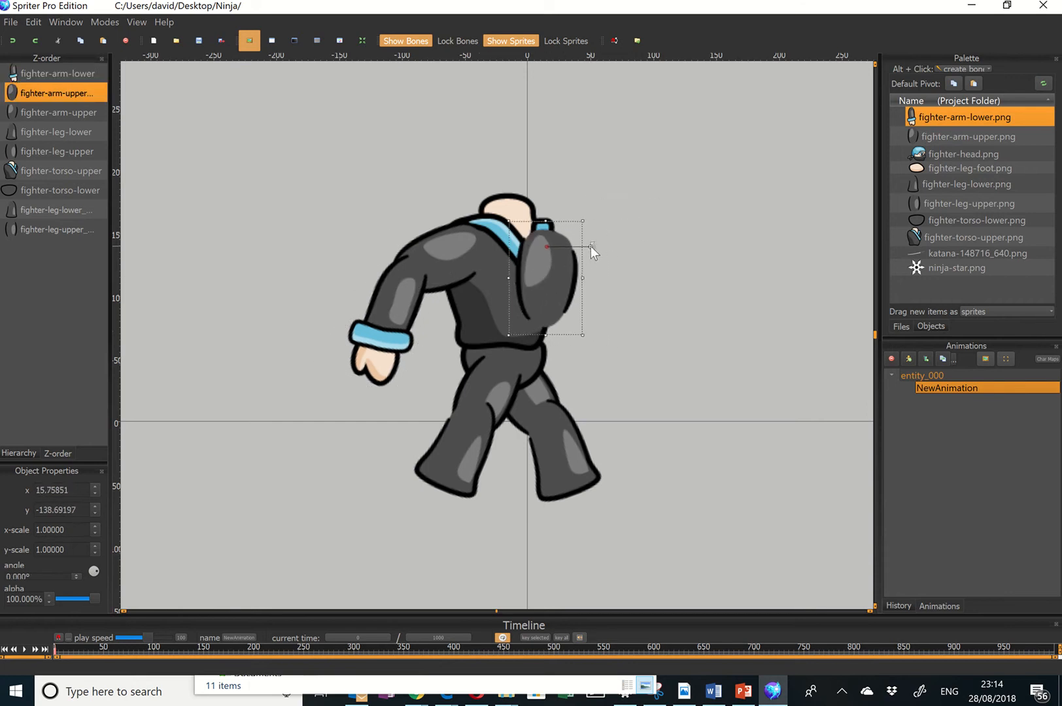
drag(591, 246, 554, 257)
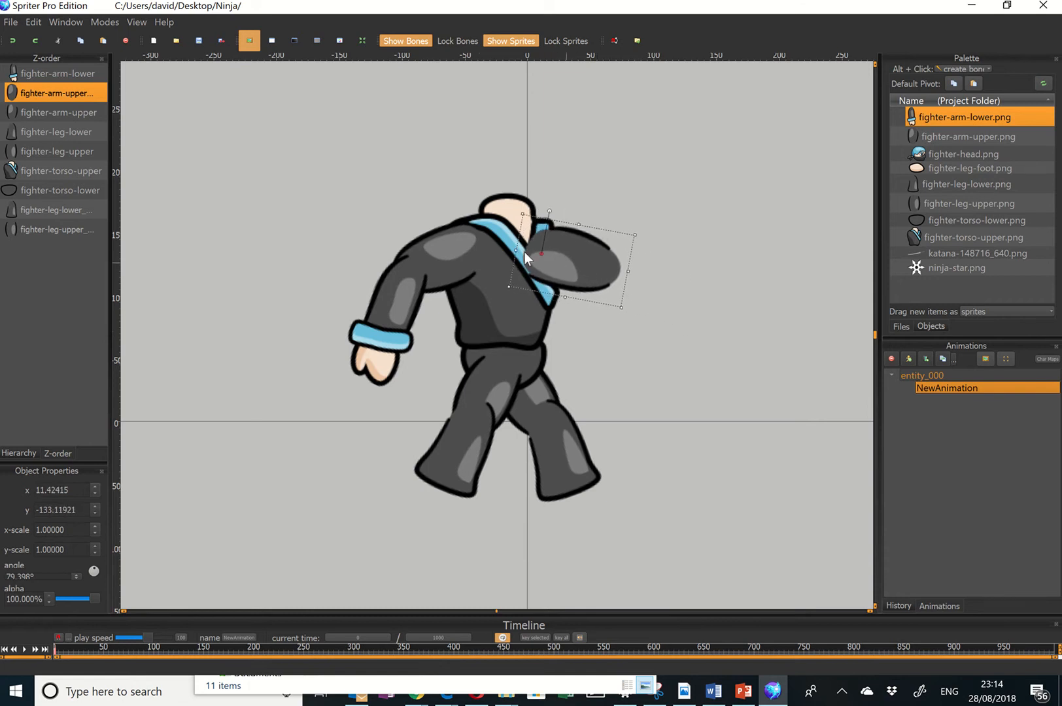
drag(85, 95, 85, 288)
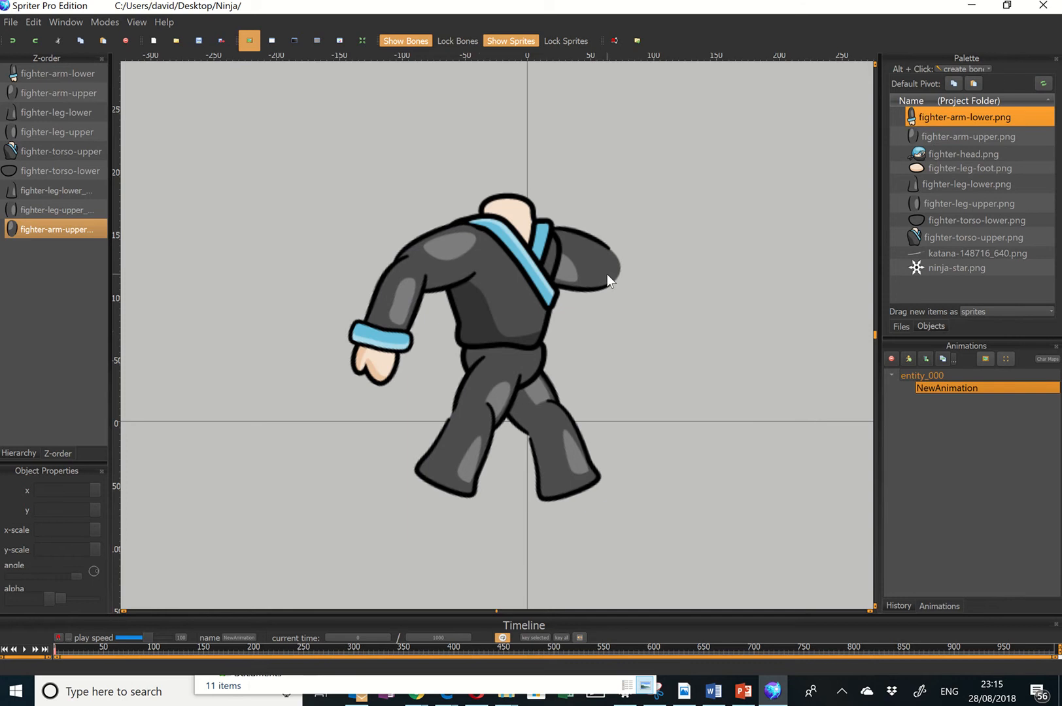
drag(593, 268, 593, 264)
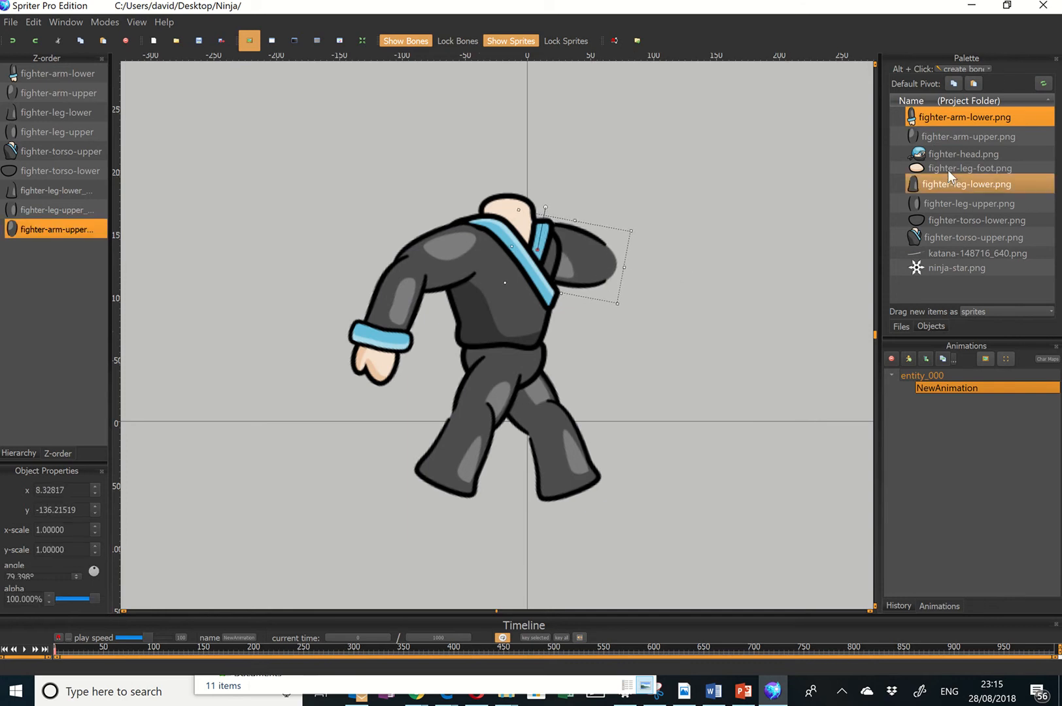
Add a second fighter-arm-lower at the end of the far upper arm and mirror it with an x-scale of -1
drag(959, 122, 621, 282)
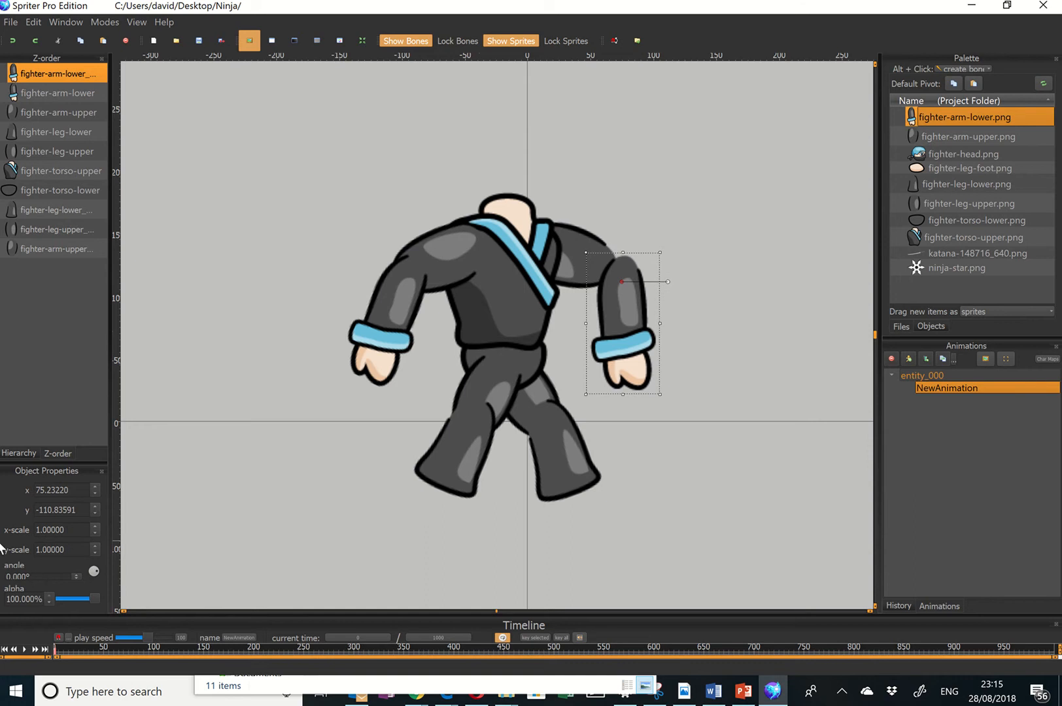
click(34, 530)
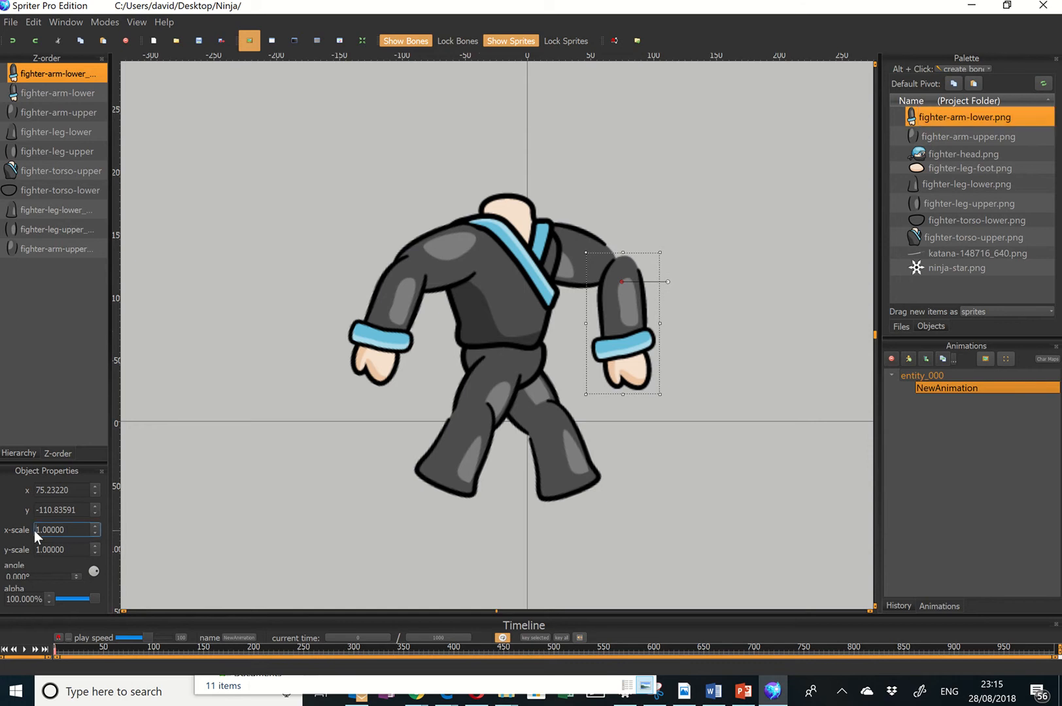
text(-)
key(Return)
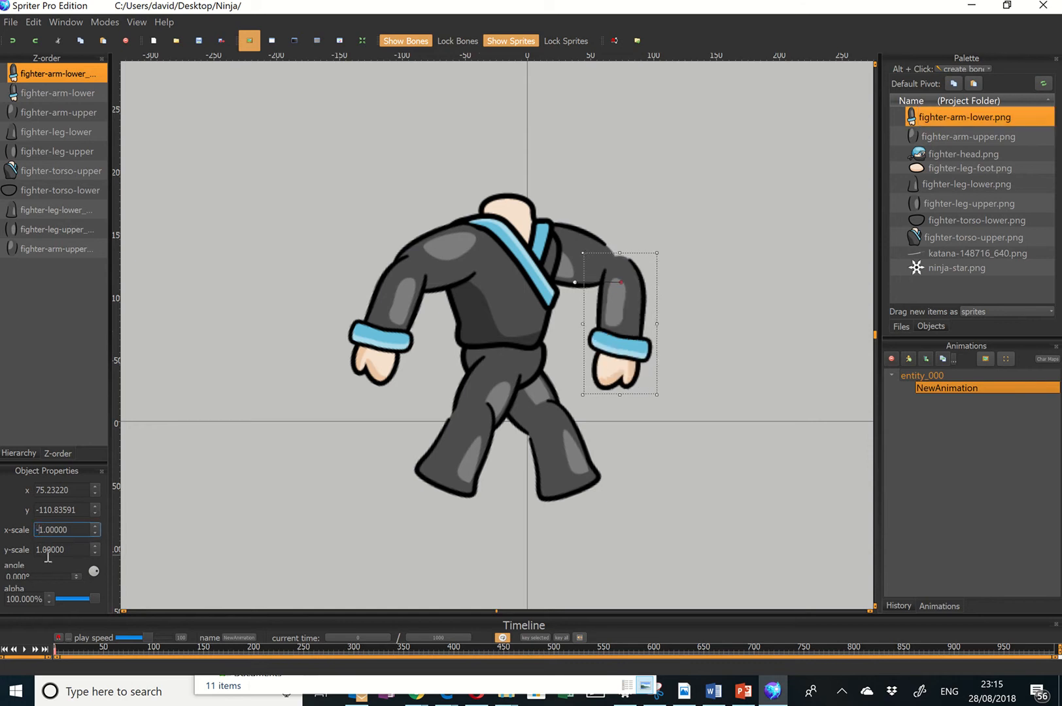
Rotate the mirrored forearm to about 42° and fit it to the far elbow at about x 62, y -122
click(629, 340)
drag(583, 281, 515, 379)
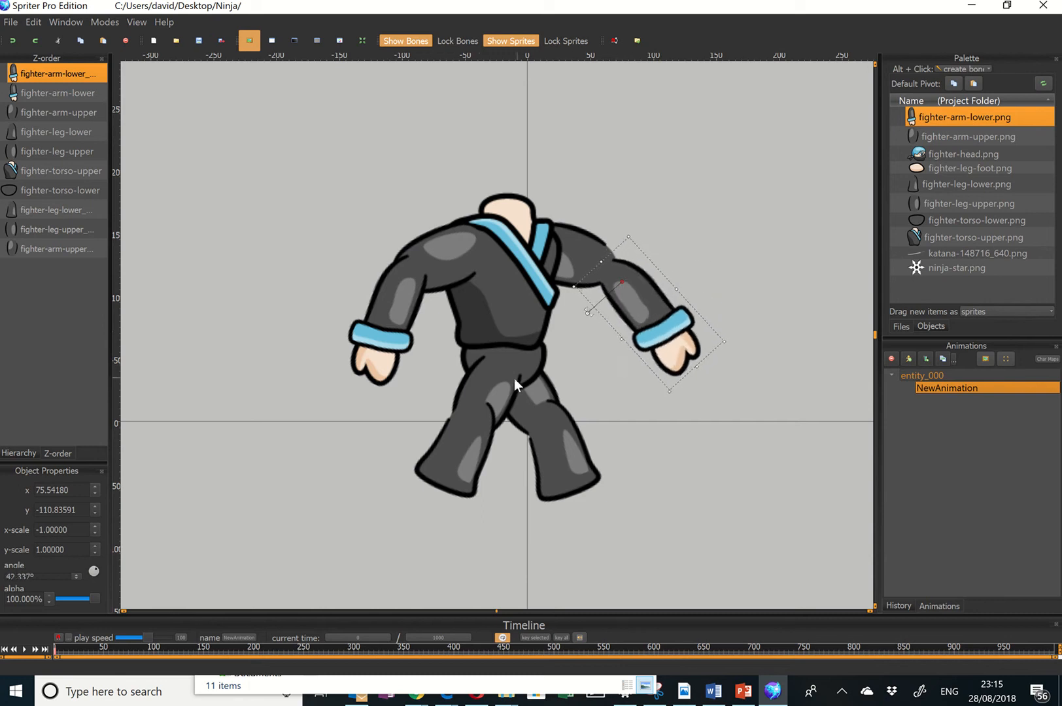
drag(645, 308, 630, 293)
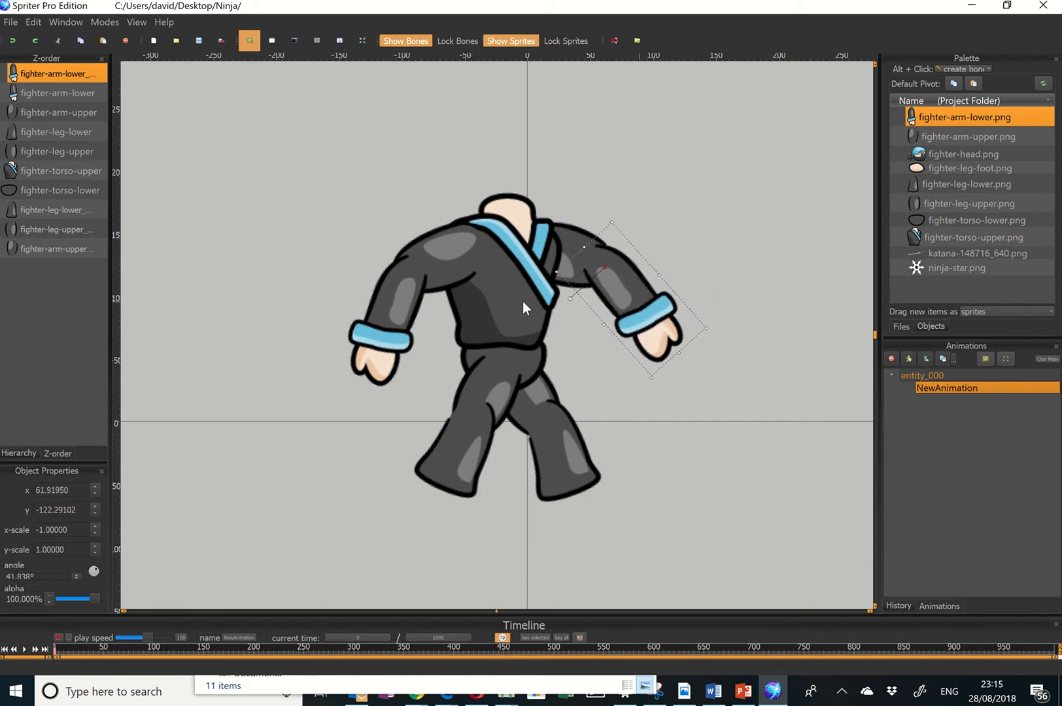
Order the mirrored fighter-arm-lower copy behind the body, just above the fighter-arm-upper copy
drag(57, 76, 59, 276)
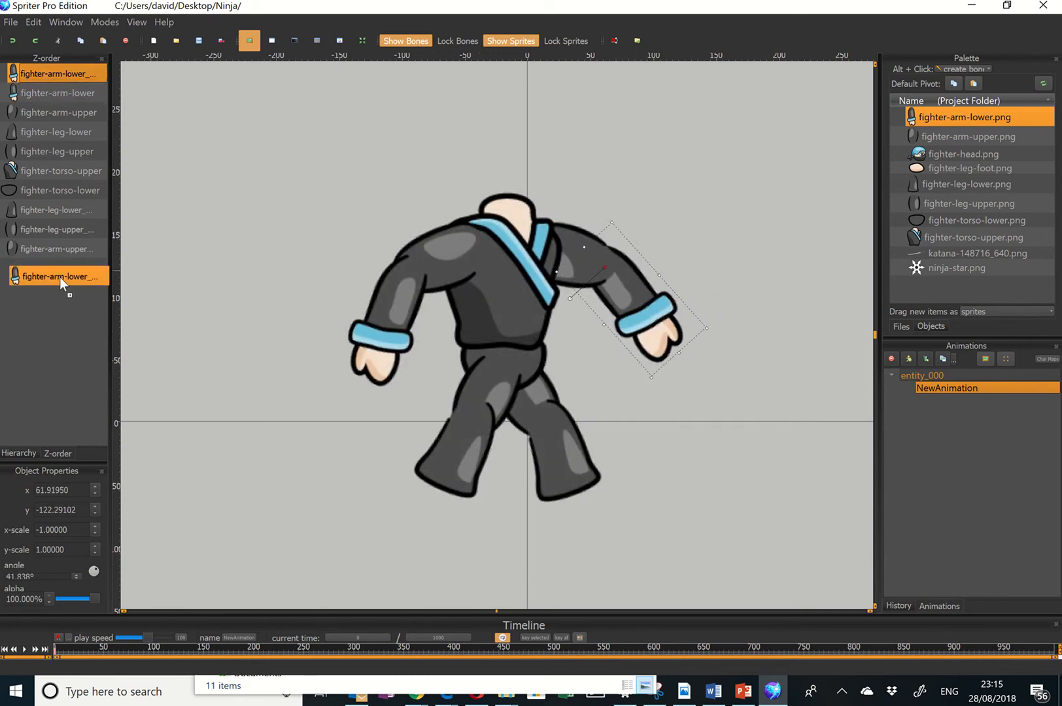
click(646, 258)
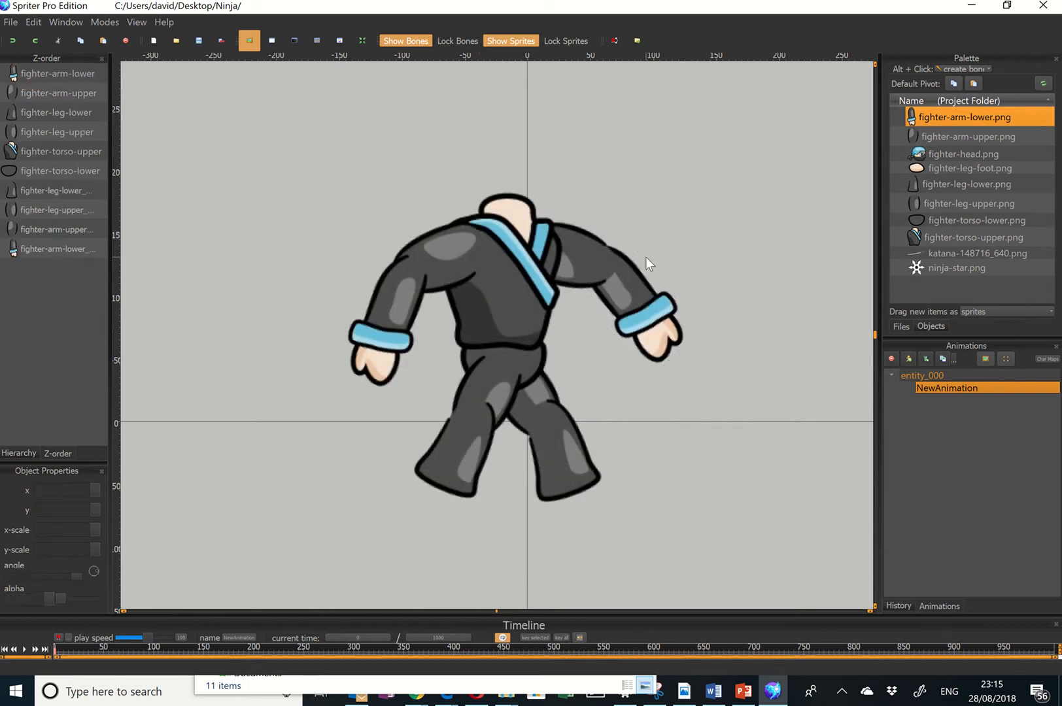
click(71, 254)
drag(70, 255, 77, 228)
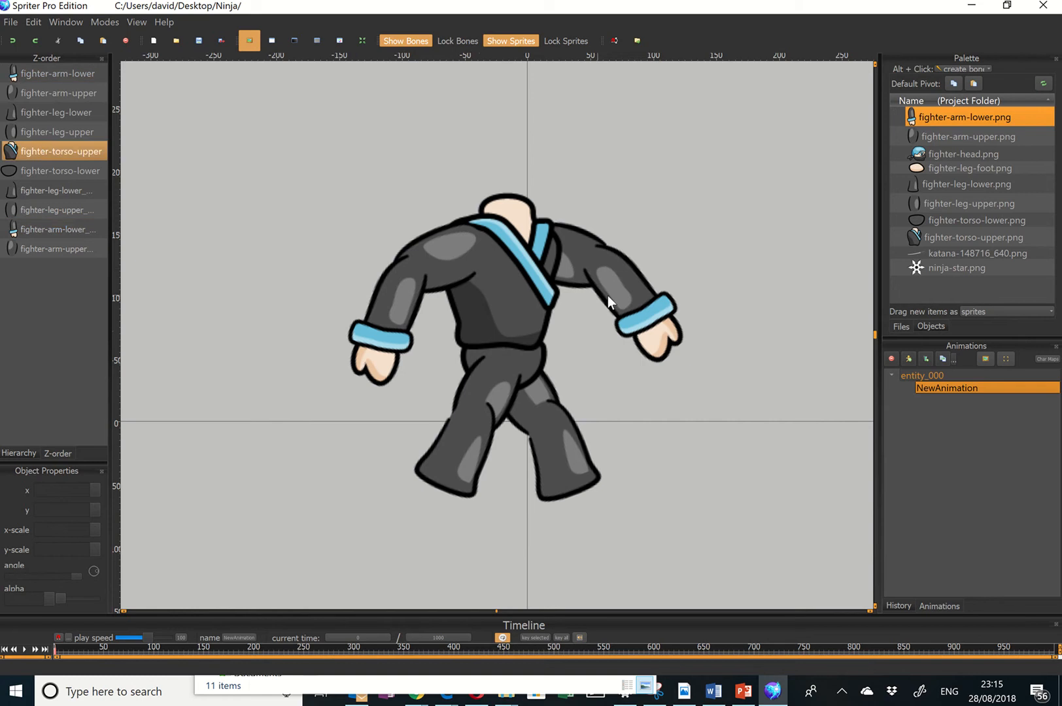
Nudge the mirrored forearm to about x 60, y -122 and refine its rotation so it angles forward from the far elbow
click(615, 273)
drag(605, 267, 602, 270)
click(568, 295)
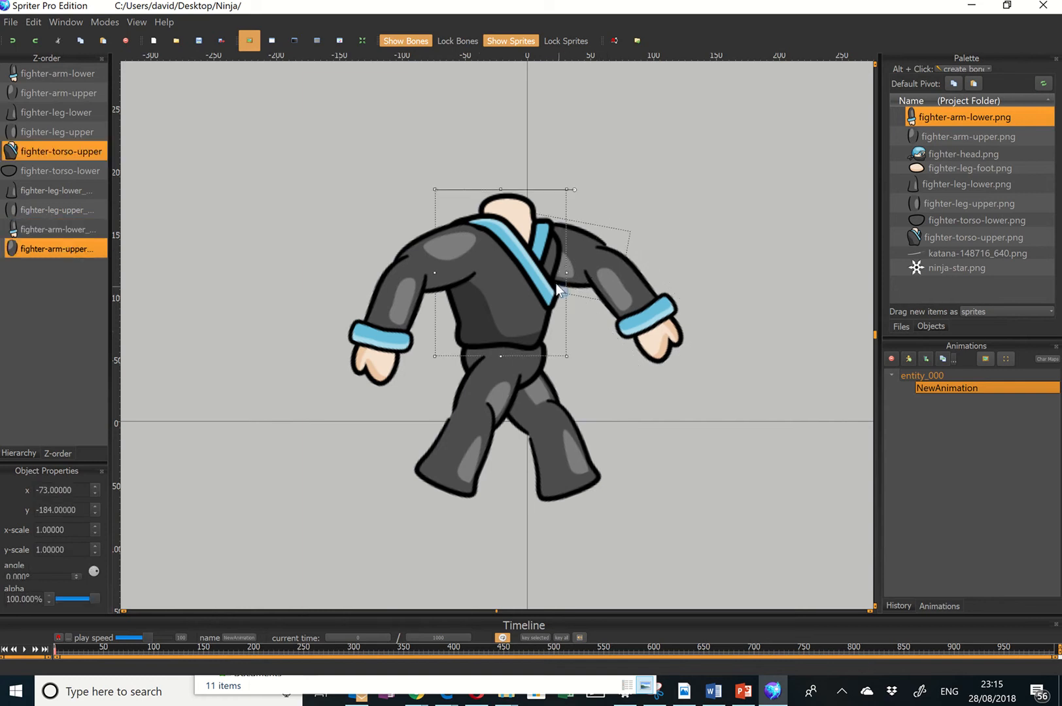
click(618, 280)
drag(568, 297, 168, 348)
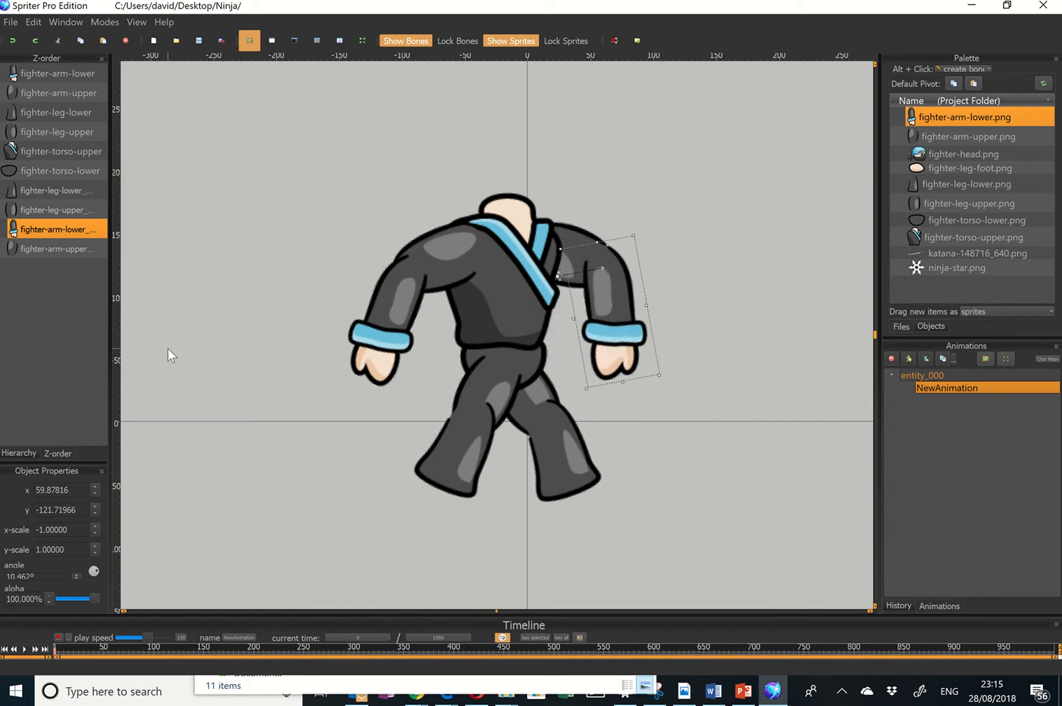
drag(560, 274, 550, 304)
click(691, 233)
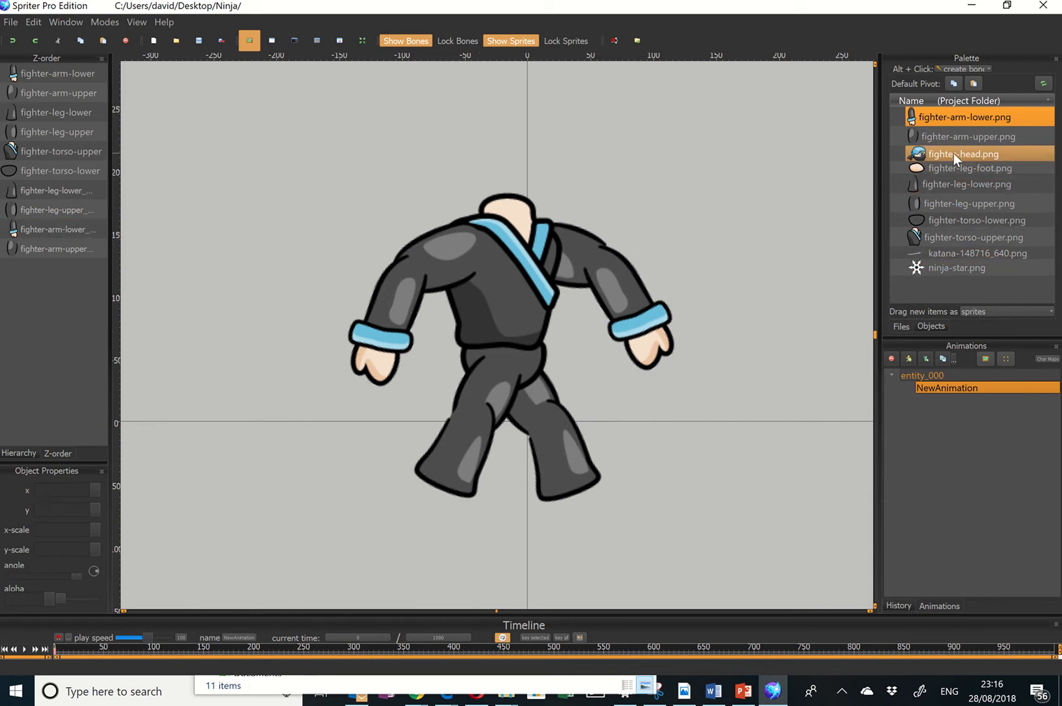
Place fighter-head on the neck at about x -128, y -296, and order it just above fighter-torso-upper
drag(953, 152, 365, 74)
scroll(537, 242, down, 1)
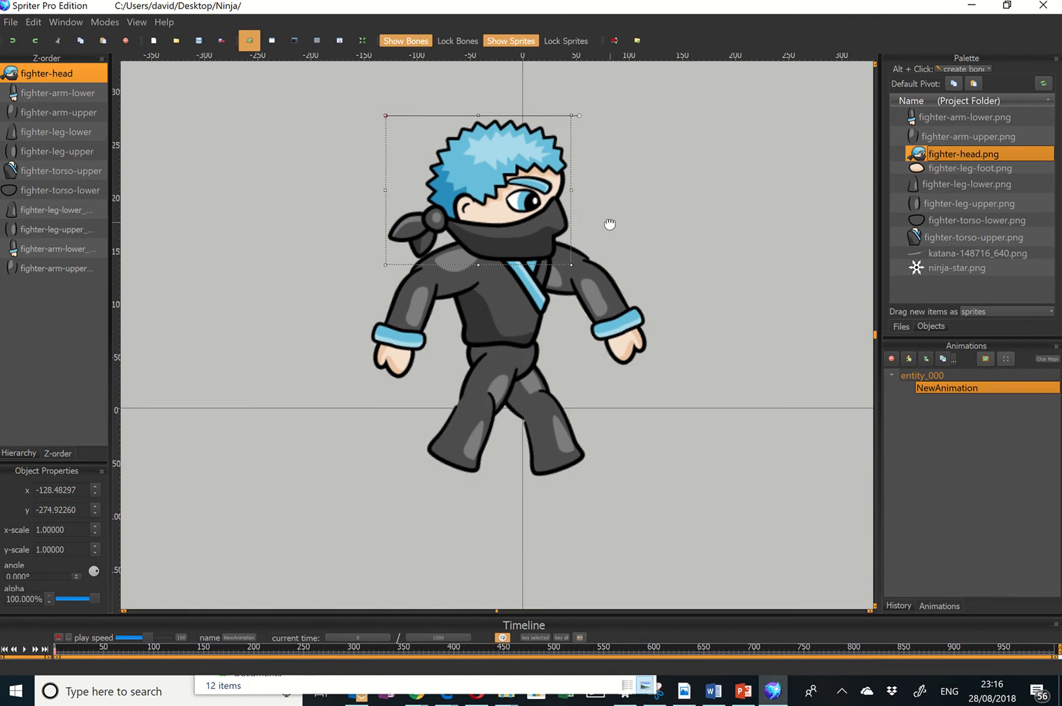
drag(610, 224, 605, 246)
drag(529, 236, 527, 208)
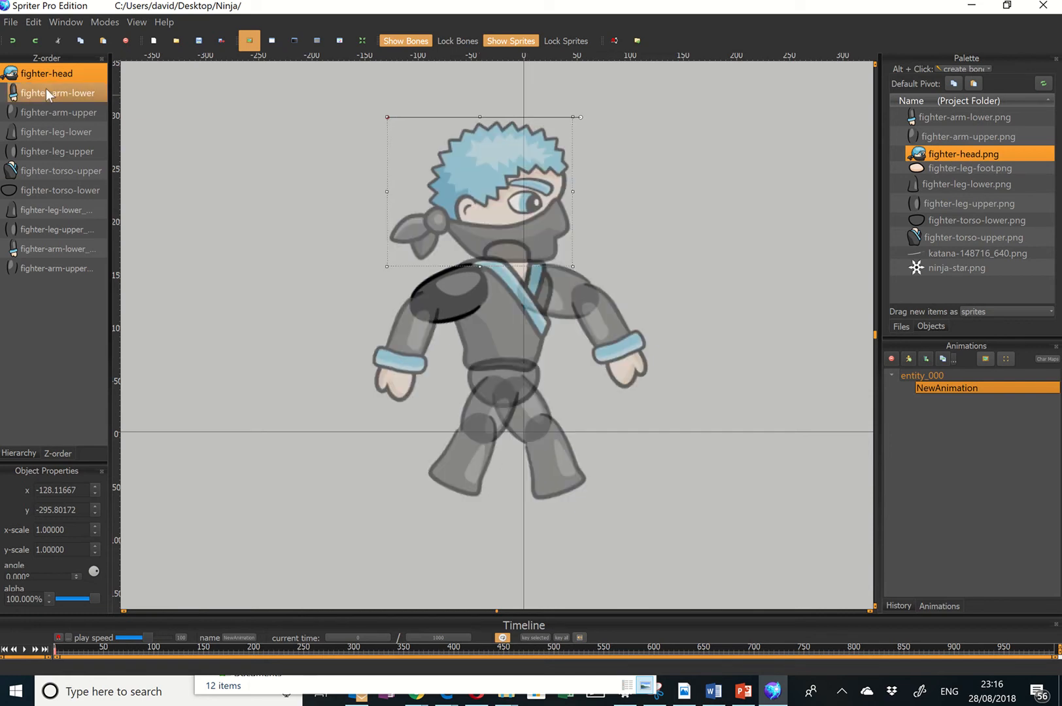
drag(46, 73, 51, 162)
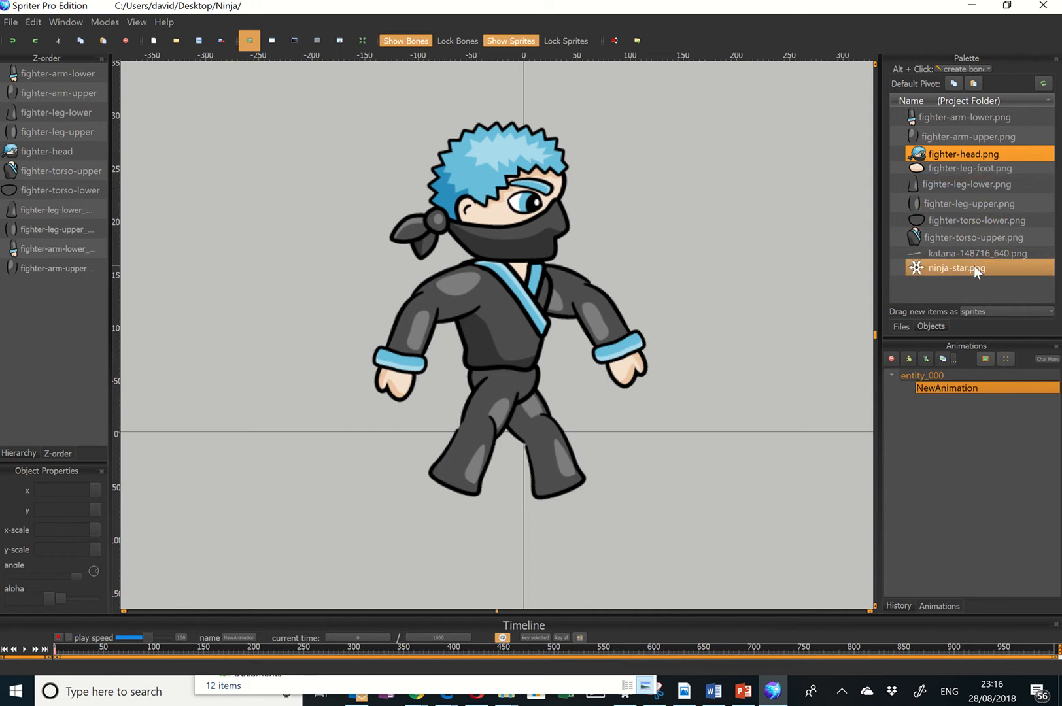
Add a fighter-leg-foot sprite under each lower leg and set the image's default pivot to x 0.4, y 0.5
drag(979, 171, 536, 474)
drag(958, 165, 416, 472)
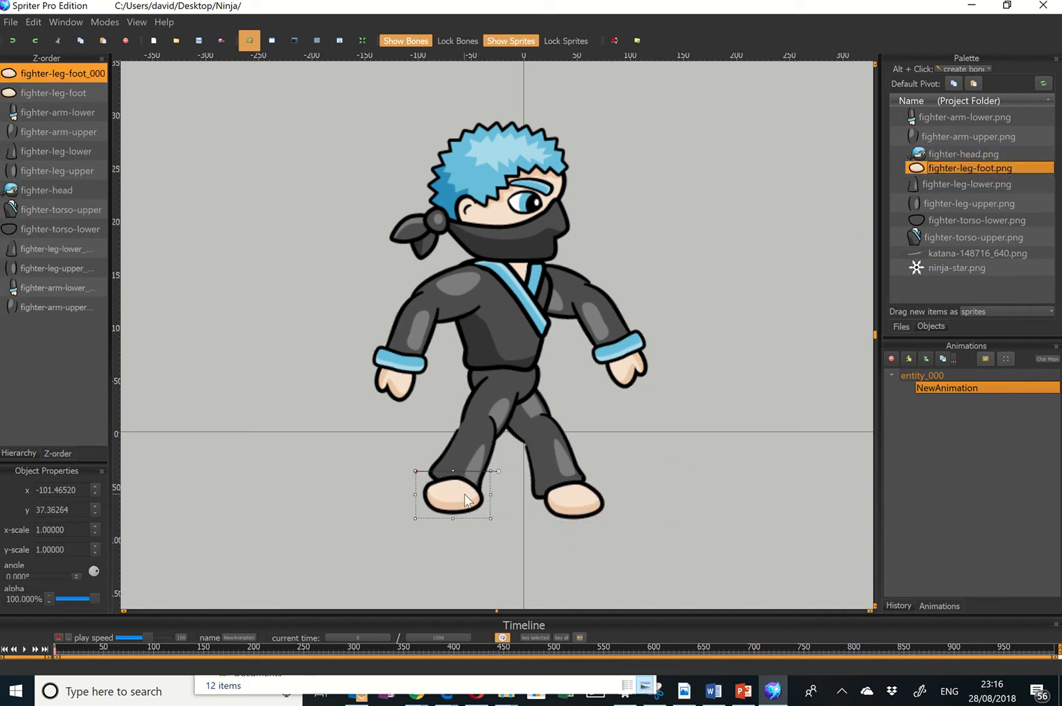
double_click(942, 166)
click(975, 214)
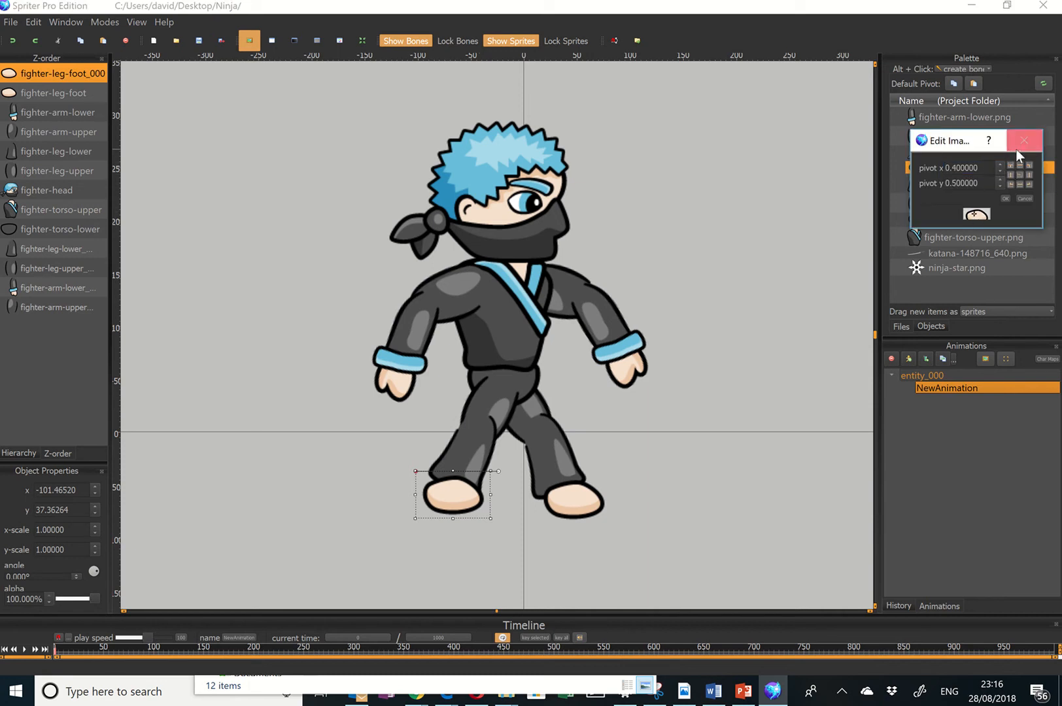
click(1006, 198)
Rotate the trailing foot to about 331°, and fit the leading foot at about x 33, y 62, rotated to about 8°
drag(497, 495, 495, 521)
click(588, 504)
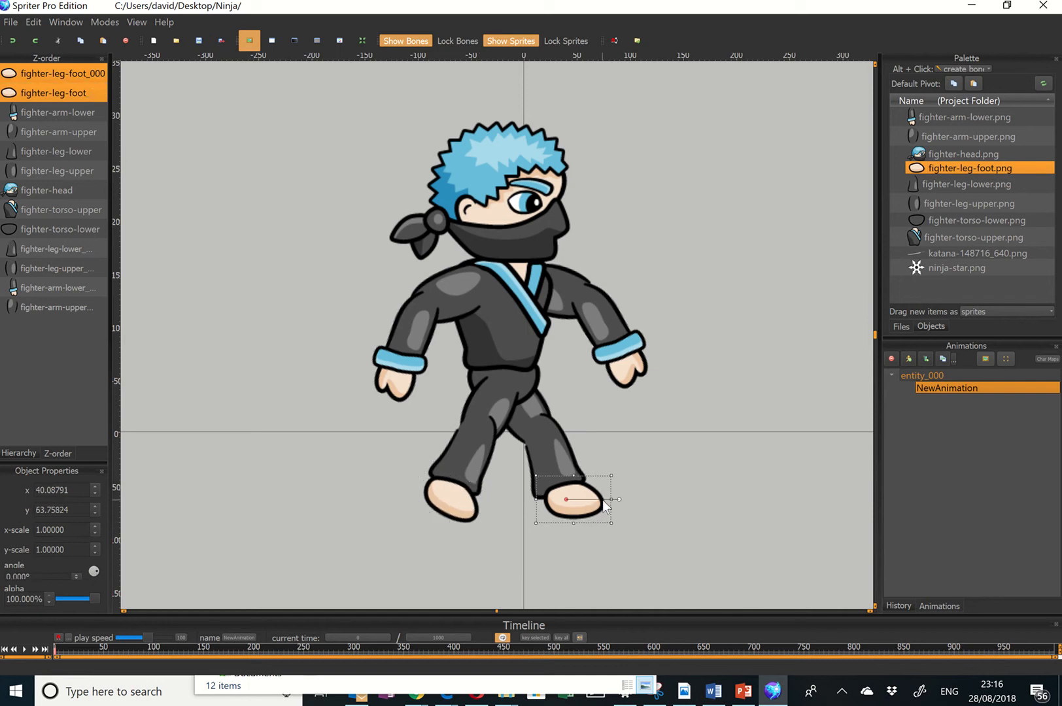
drag(620, 499, 621, 492)
drag(576, 502, 569, 500)
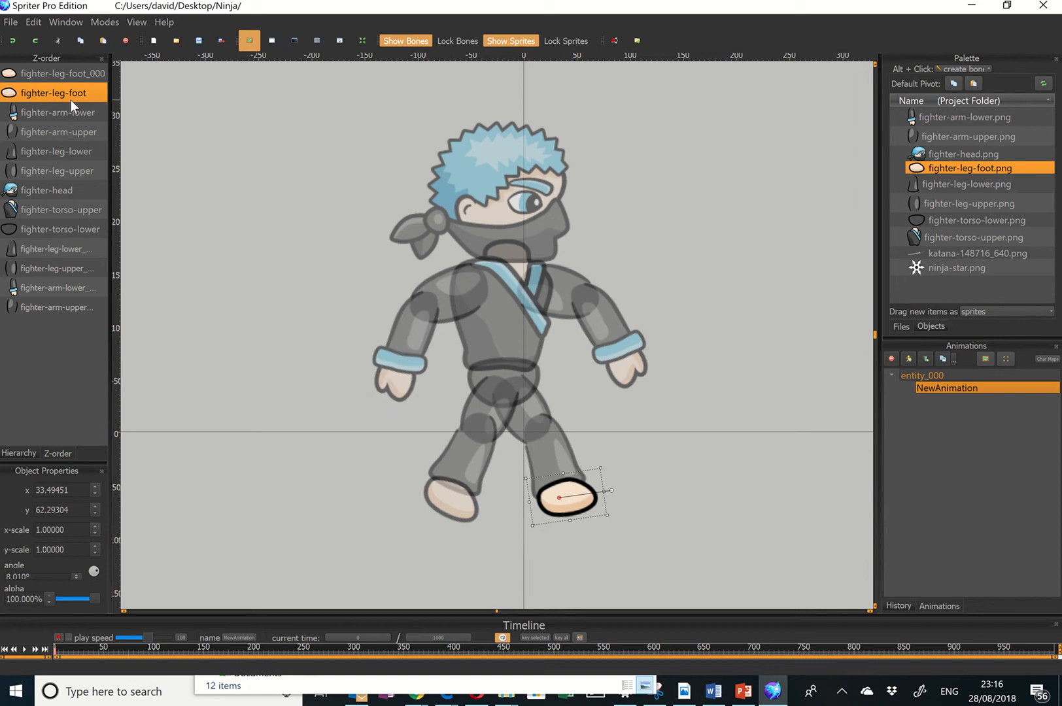
Send the leading foot behind all sprites and order fighter-leg-foot_000 between fighter-leg-upper and fighter-head
drag(71, 97, 60, 347)
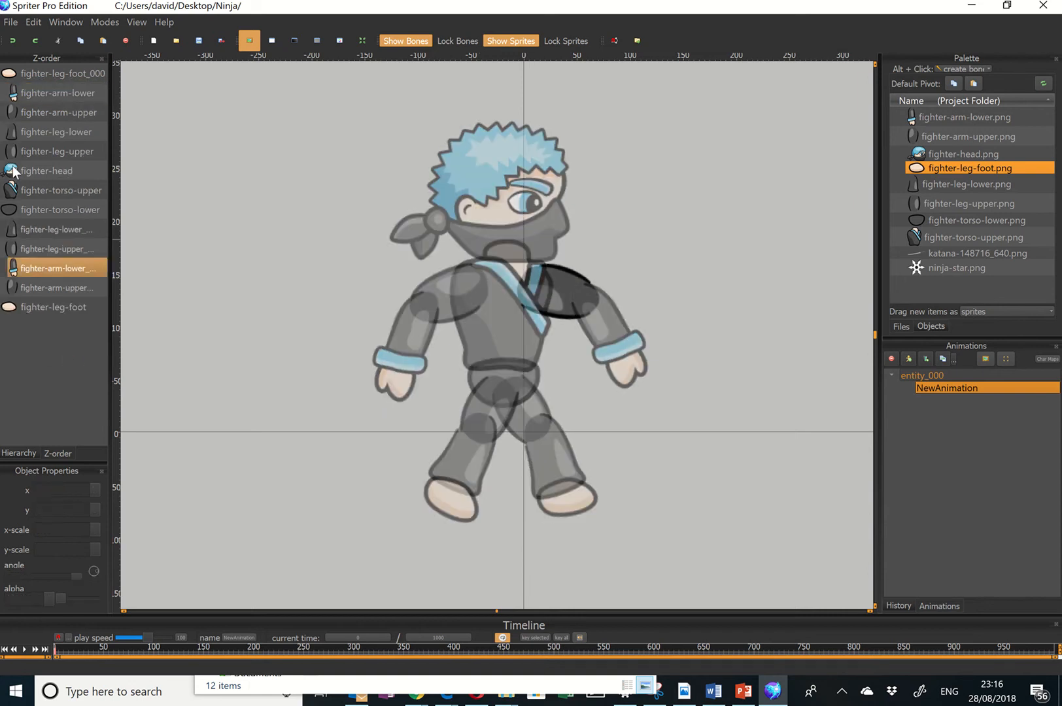
click(48, 75)
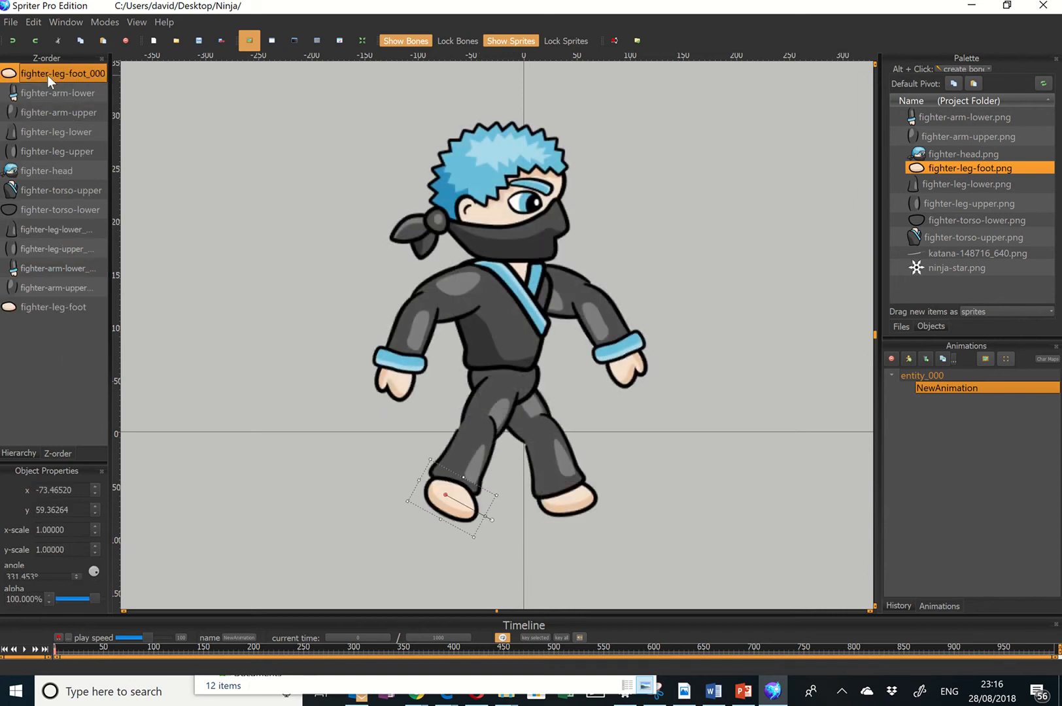
drag(48, 76, 52, 162)
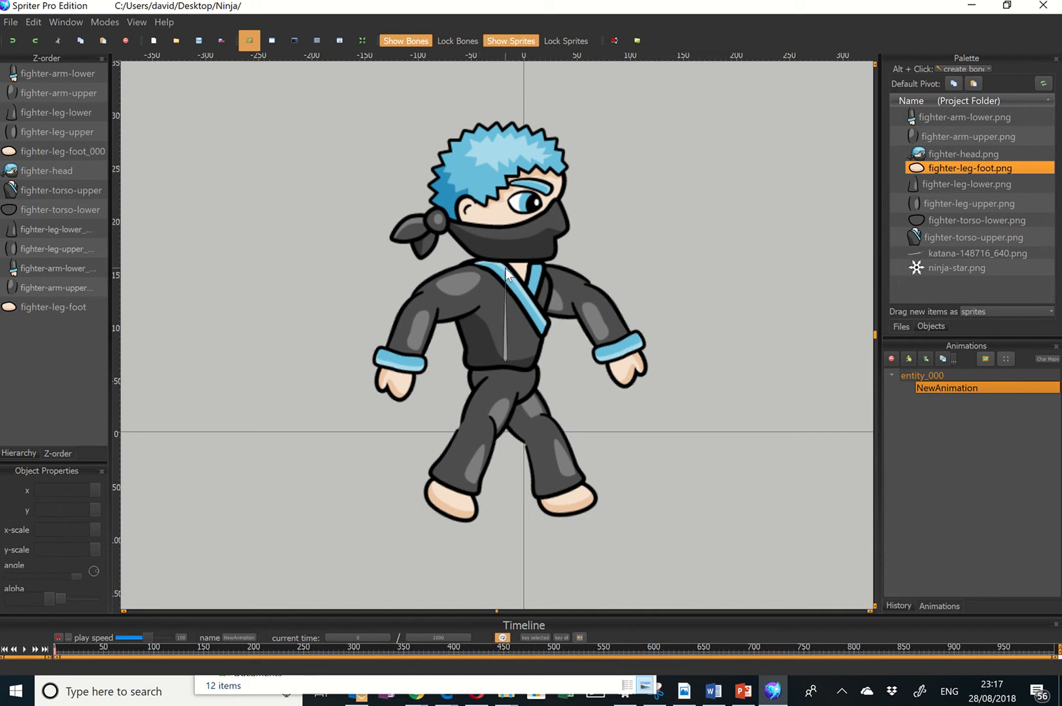
Create an upright torso bone from about x -17, y -65 and a head bone from about x -14, y -163, reselecting the torso bone
click(511, 309)
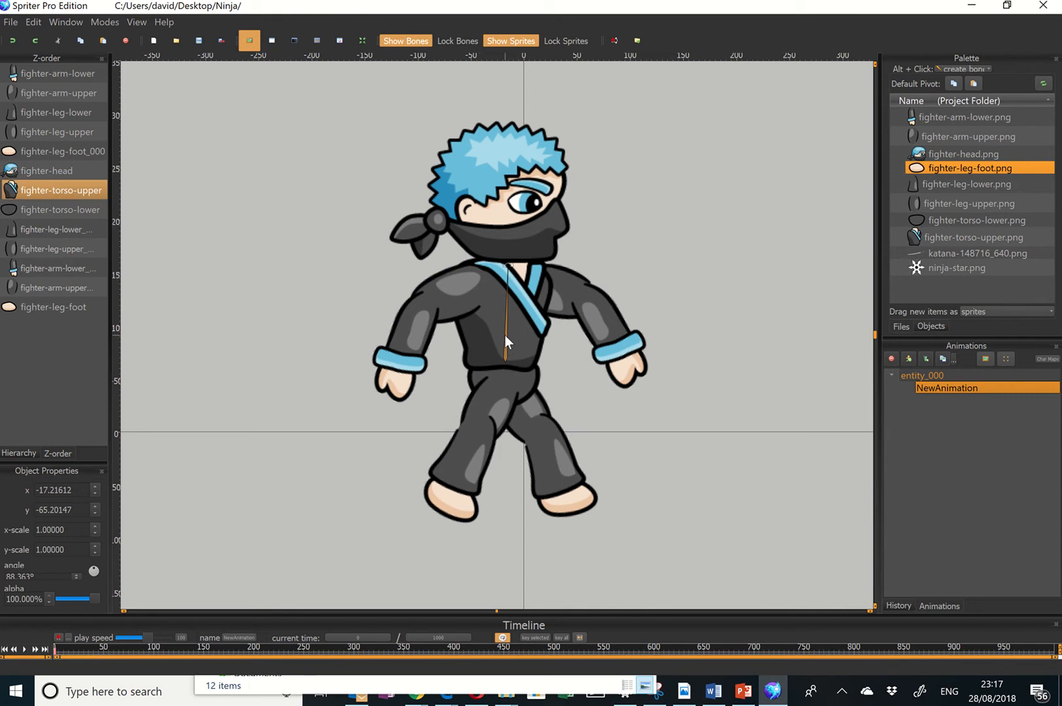
scroll(510, 328, up, 4)
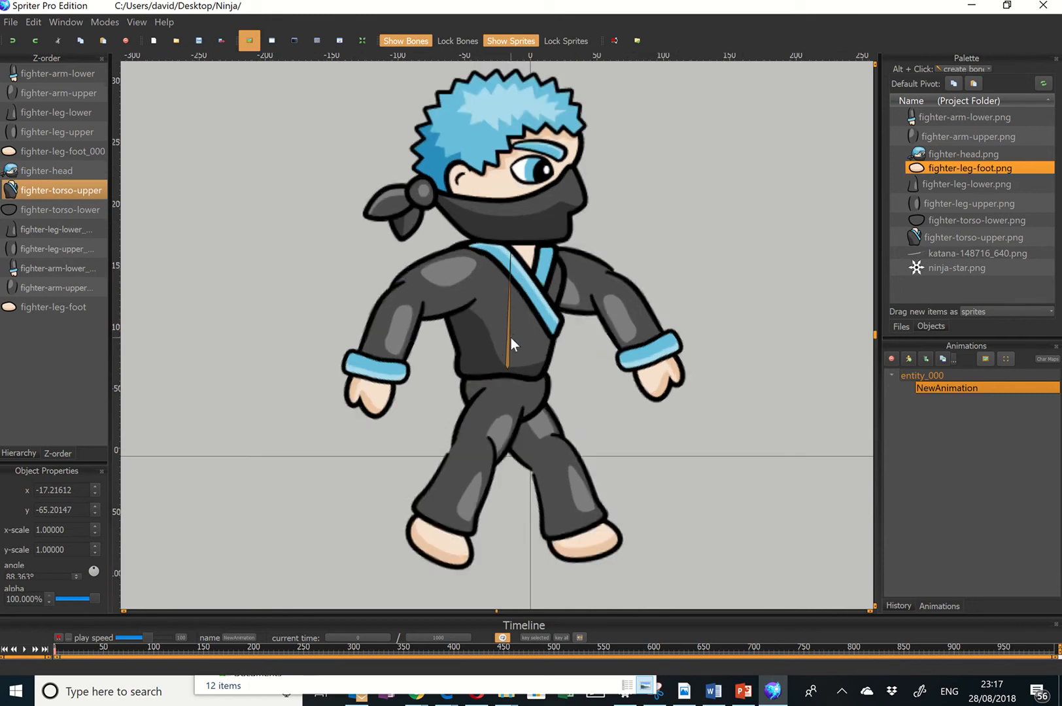
scroll(517, 336, down, 2)
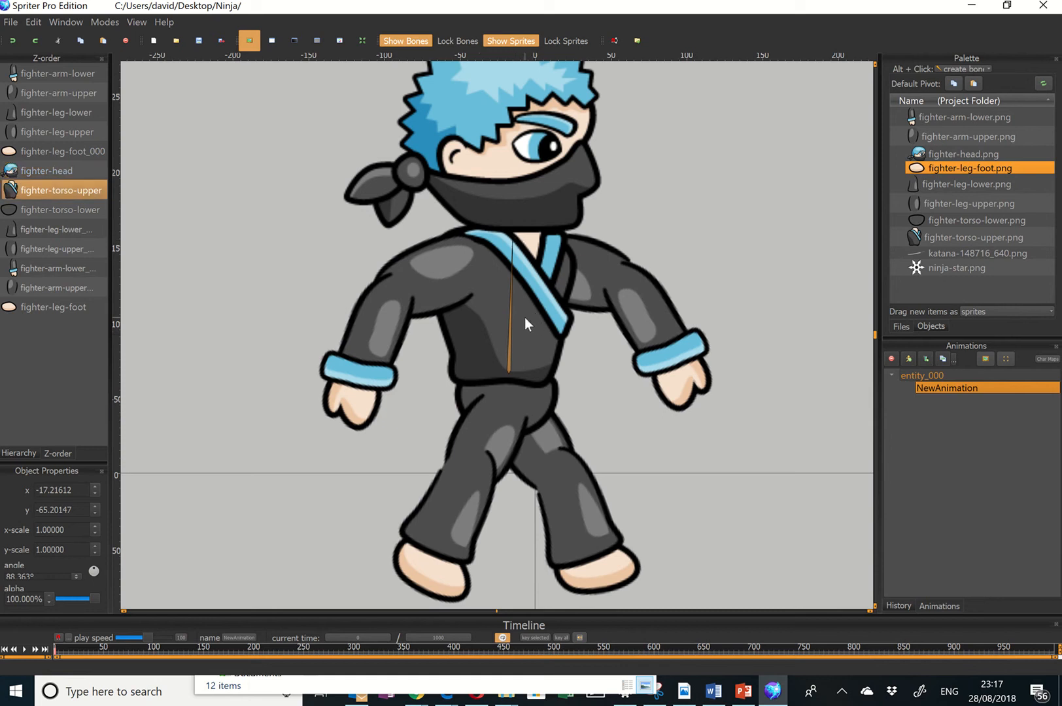
drag(514, 224, 511, 168)
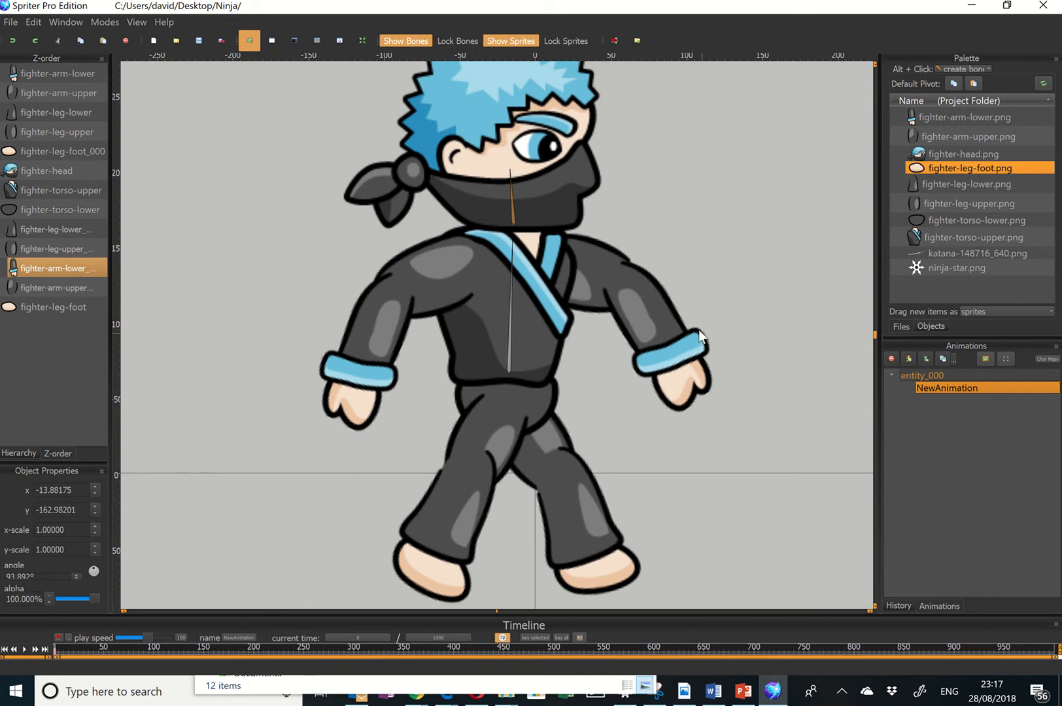
click(511, 340)
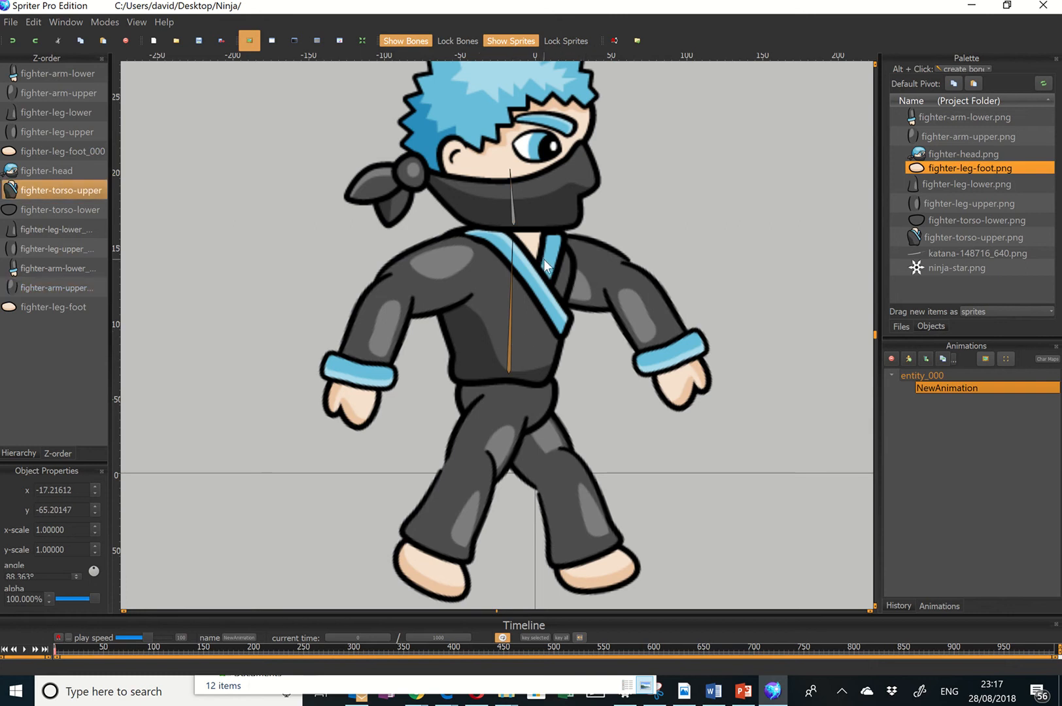
Under the torso bone, create upper- and lower-arm bones along both arms and a short downward hip bone from about x -19, y -56
drag(545, 260, 667, 358)
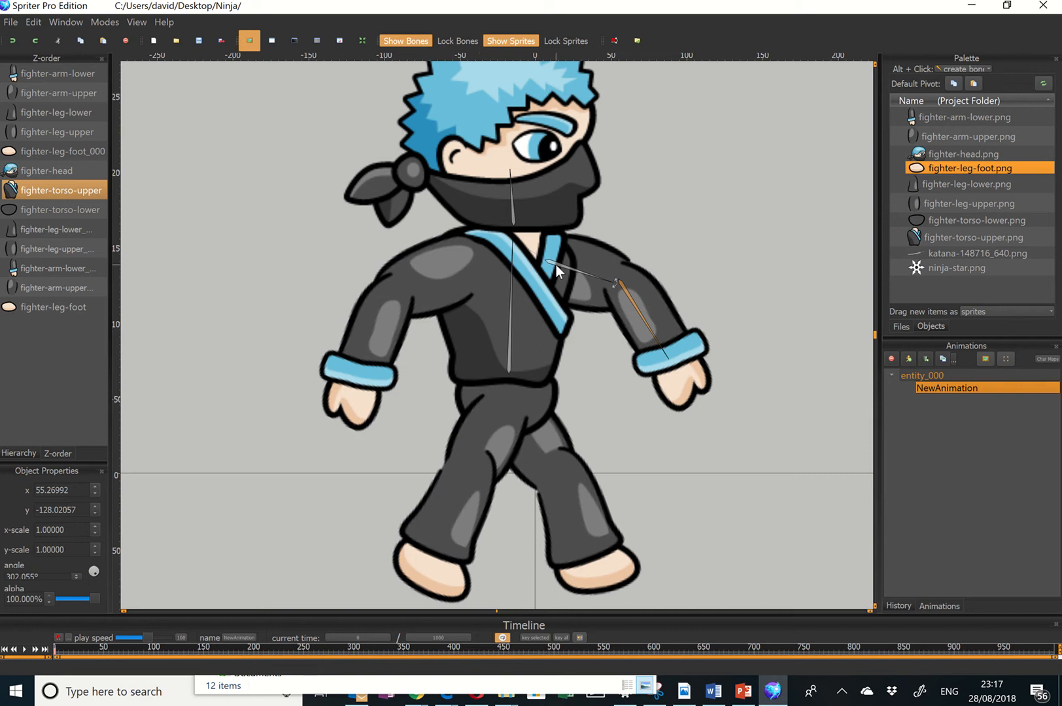
click(510, 343)
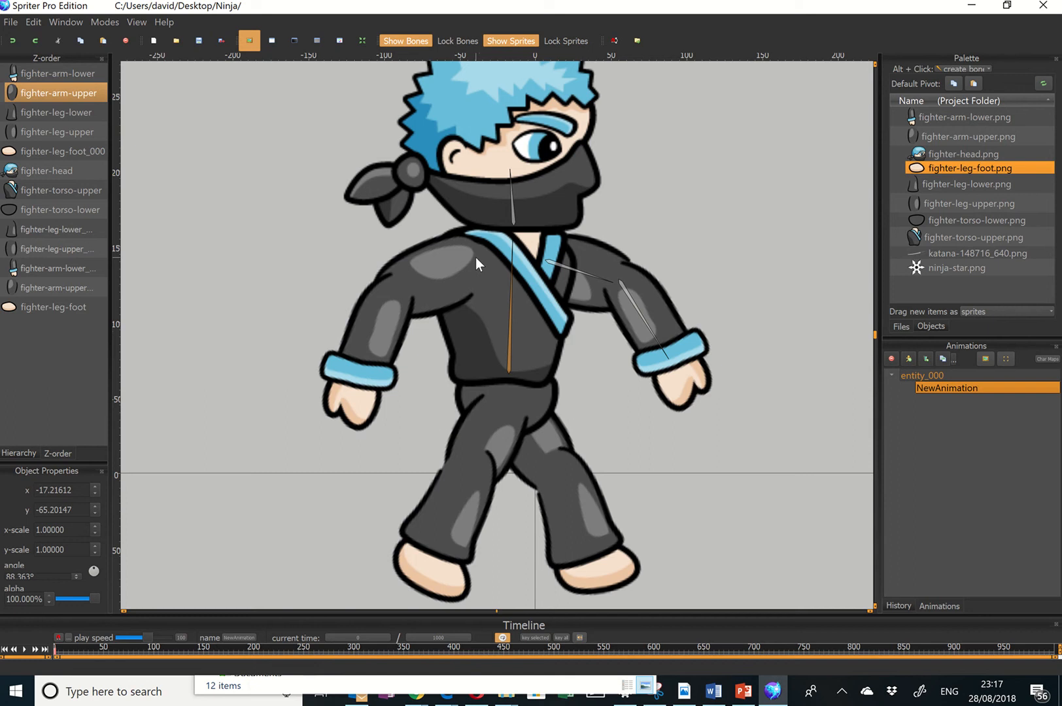
drag(476, 257, 356, 391)
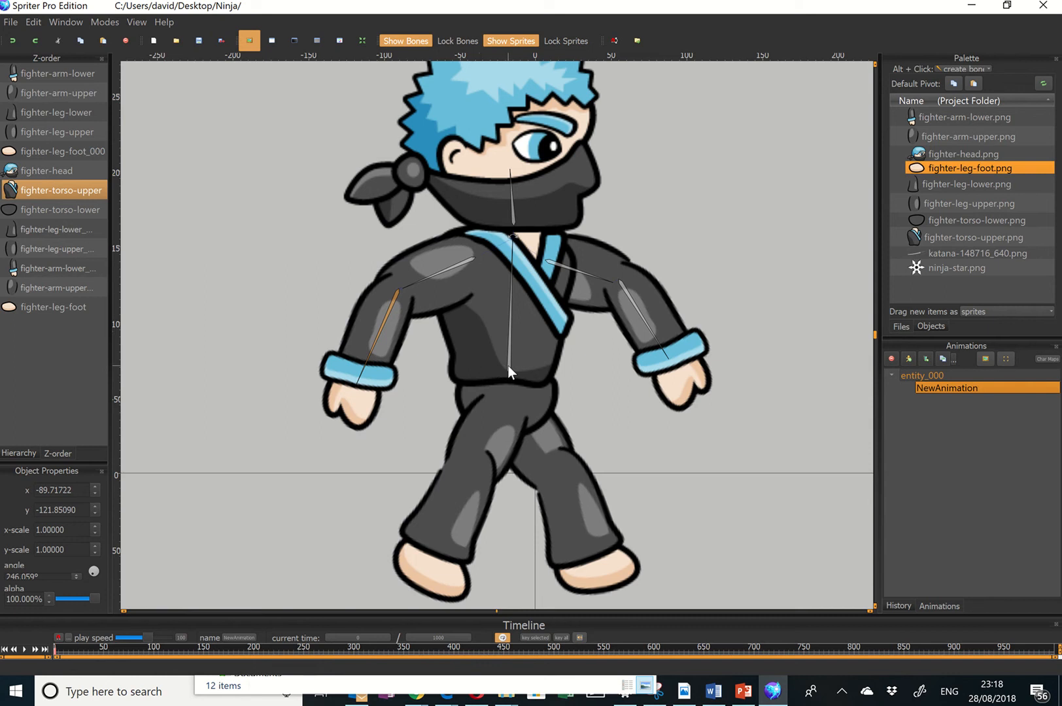
drag(508, 366, 507, 369)
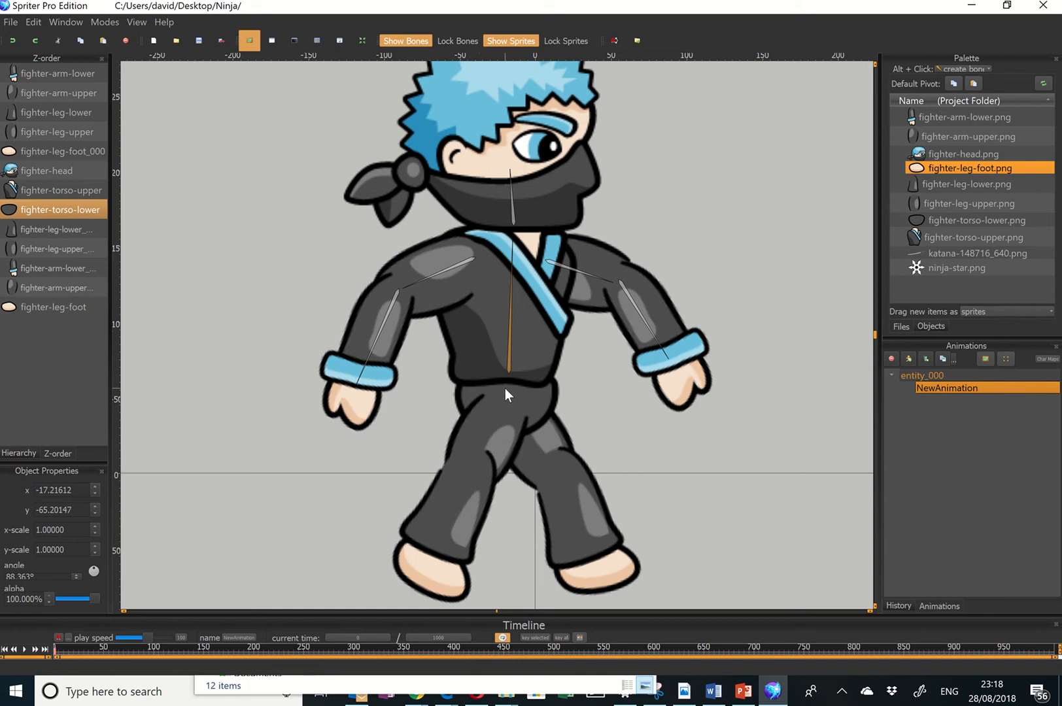
drag(504, 388, 506, 423)
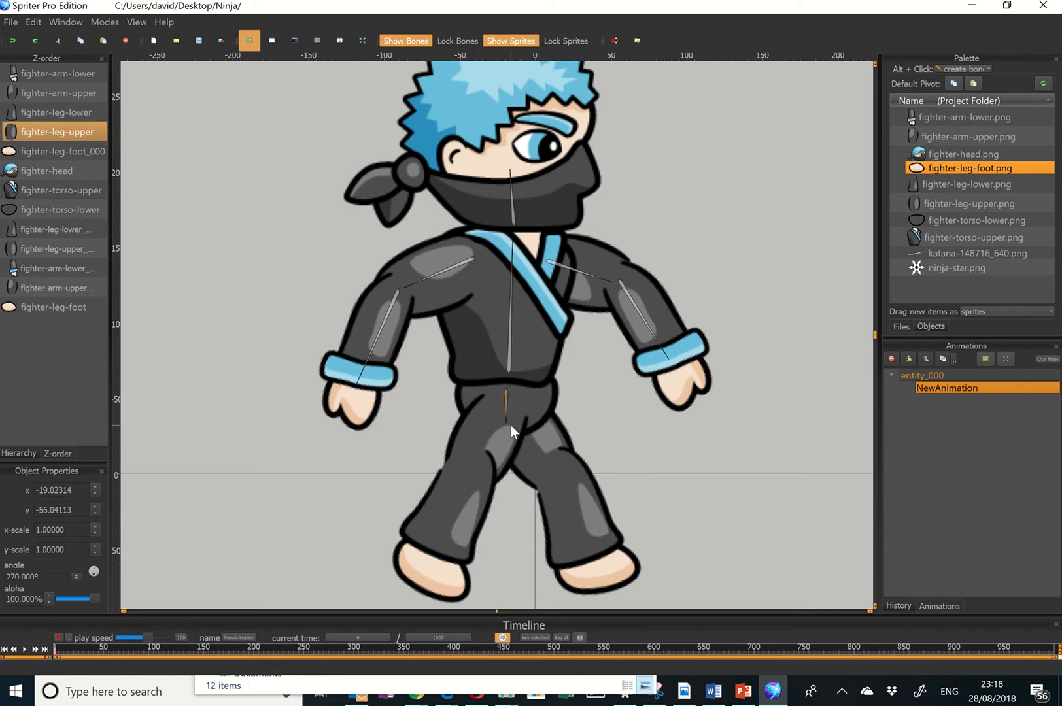
Test-rotate the torso bone to about 81° to check the child bones, and undo the rotation
click(509, 366)
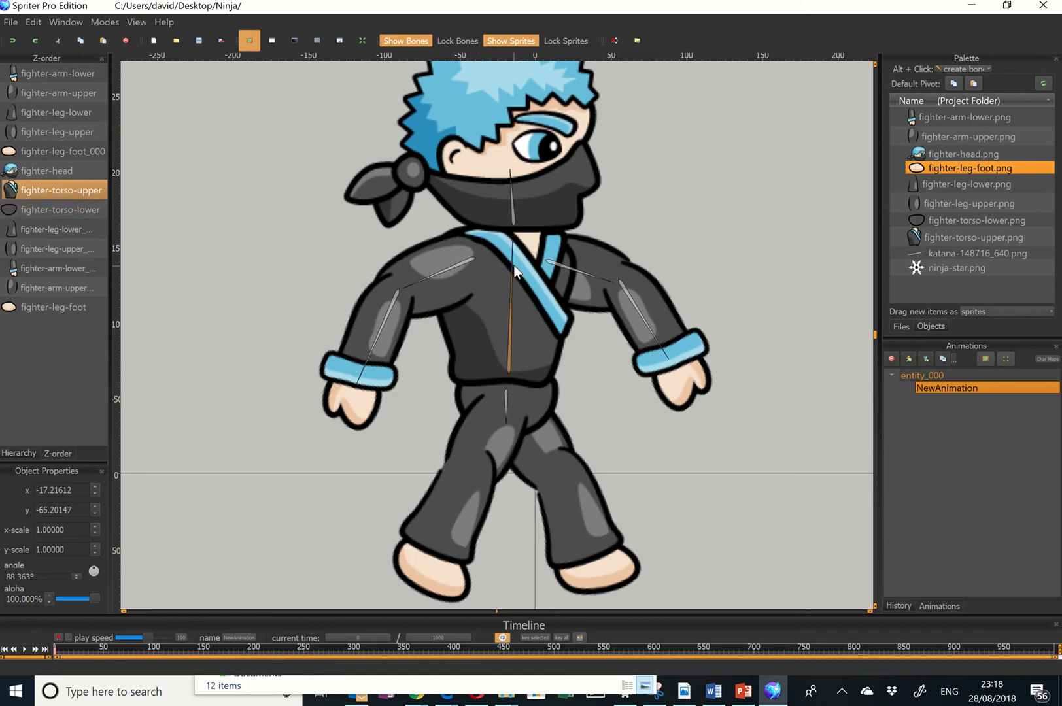
drag(513, 246, 530, 257)
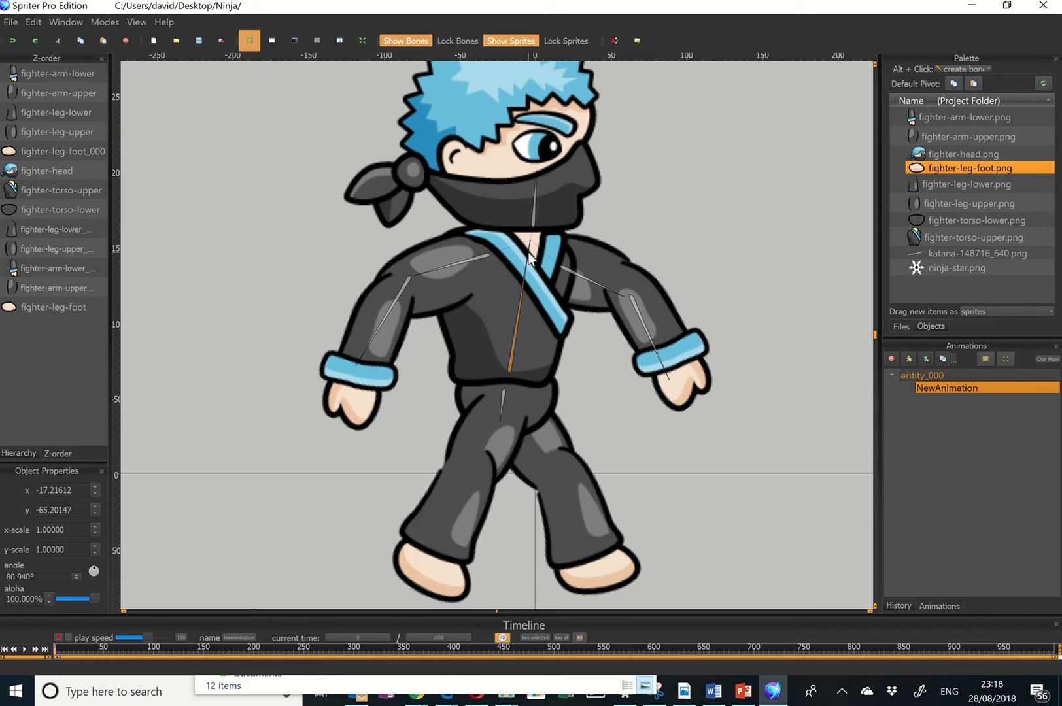
key(ctrl+z)
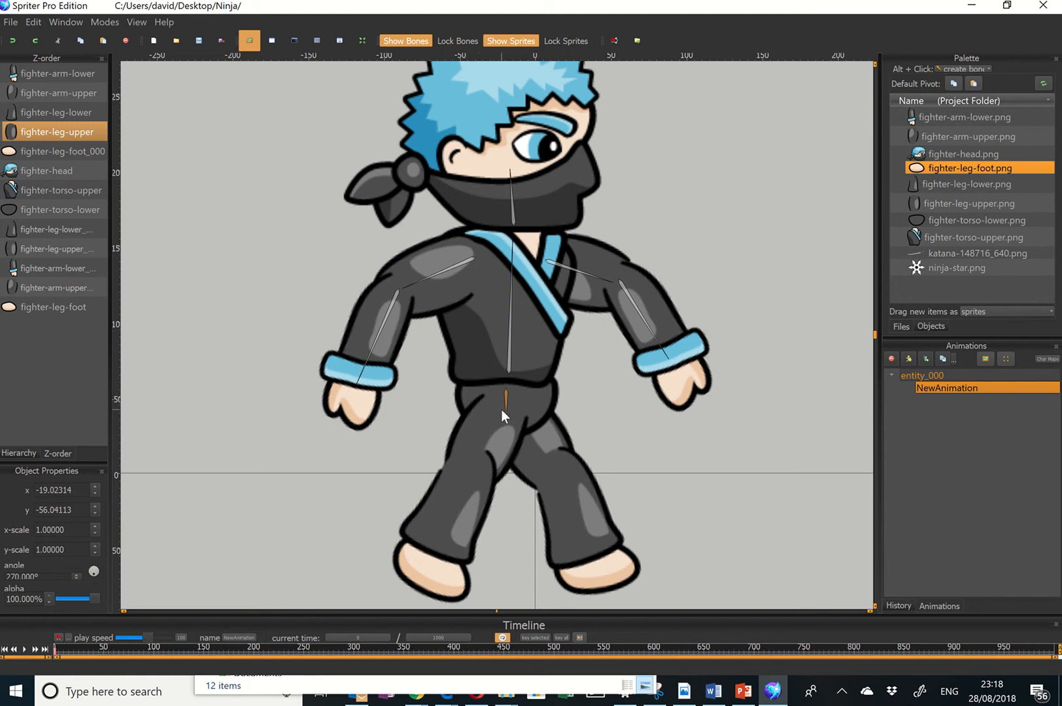
Under the hip bone, create upper-leg, lower-leg and foot bones along the trailing leg, with the foot bone at about x -77, y 54
drag(501, 411, 471, 467)
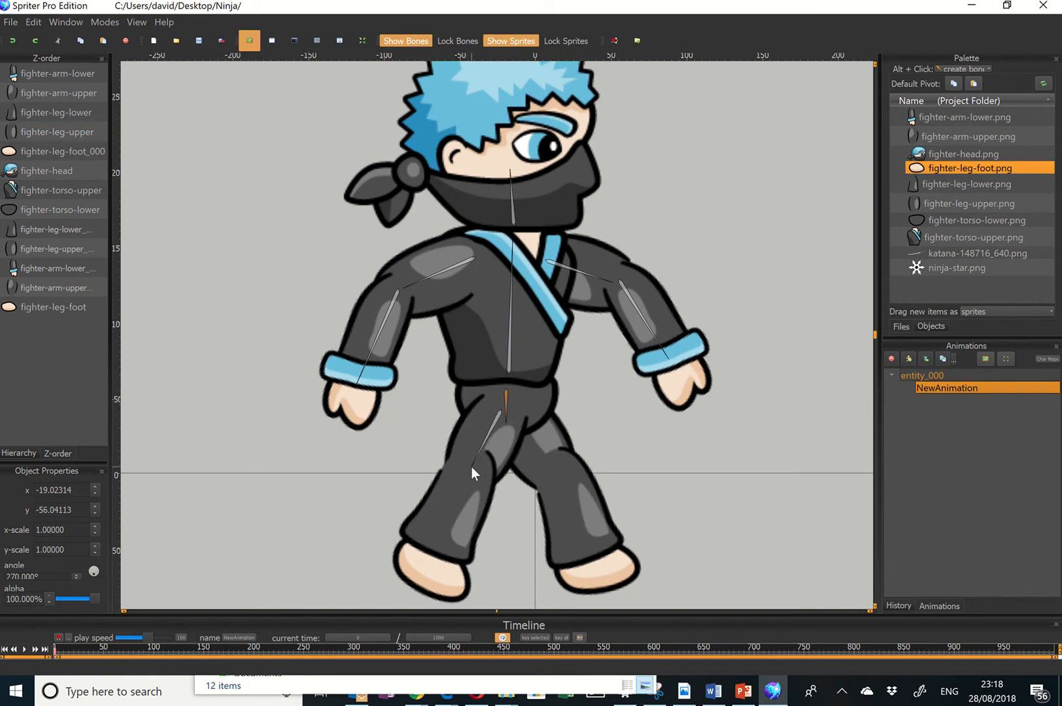
mouse_move(468, 471)
mouse_down()
mouse_move(423, 568)
mouse_move(446, 579)
mouse_up()
click(507, 401)
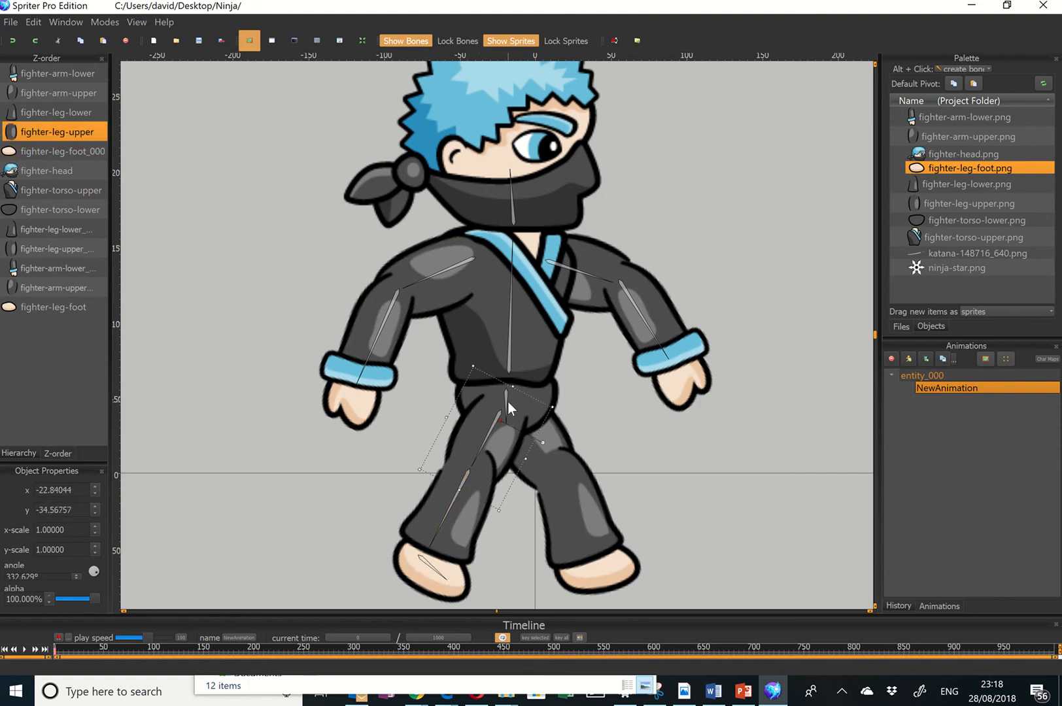
click(576, 399)
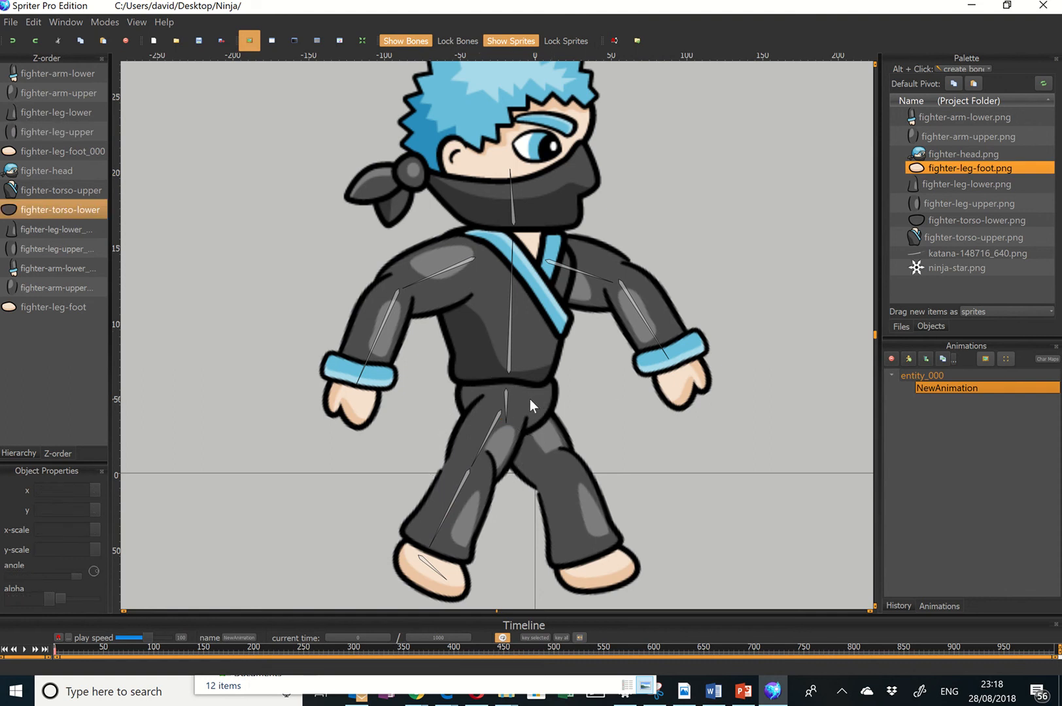
Under the hip bone, create upper-leg, lower-leg and foot bones along the leading leg, with the foot bone at about x 34, y 63
click(504, 394)
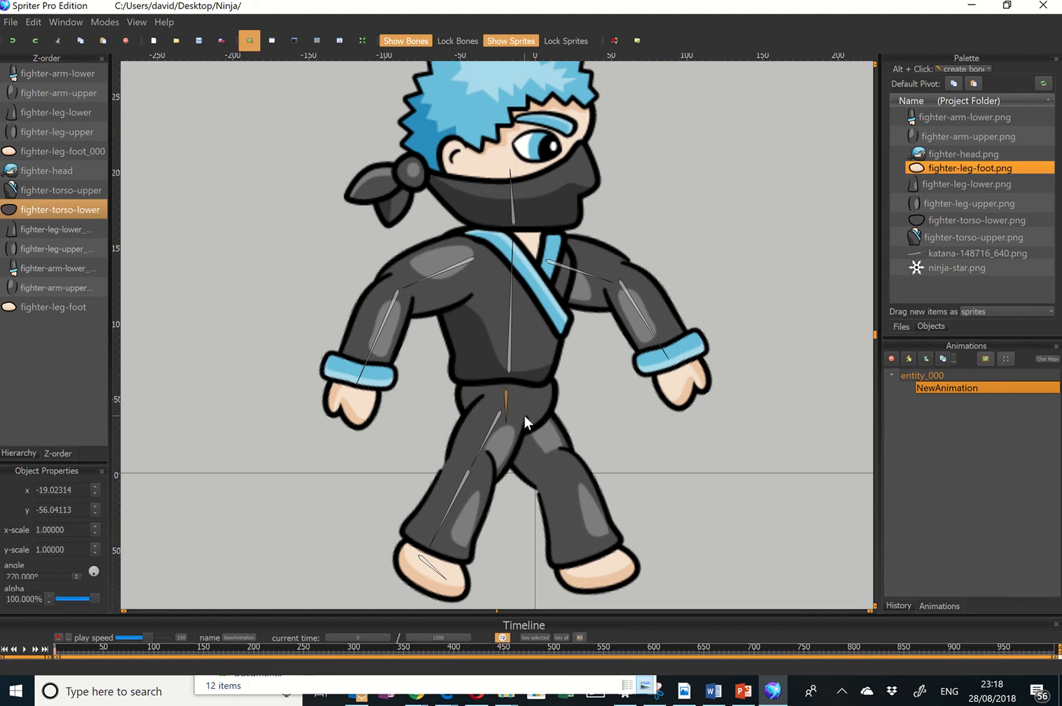
mouse_move(524, 413)
mouse_down()
mouse_move(554, 457)
mouse_move(588, 565)
mouse_up()
drag(586, 569, 629, 574)
click(526, 264)
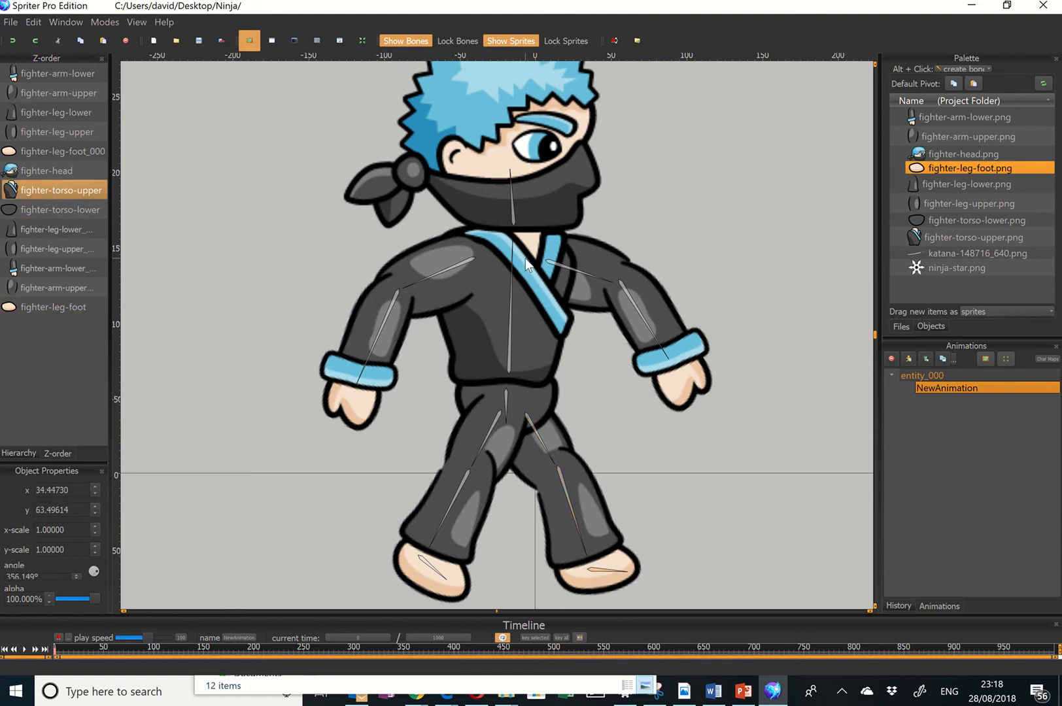
click(588, 391)
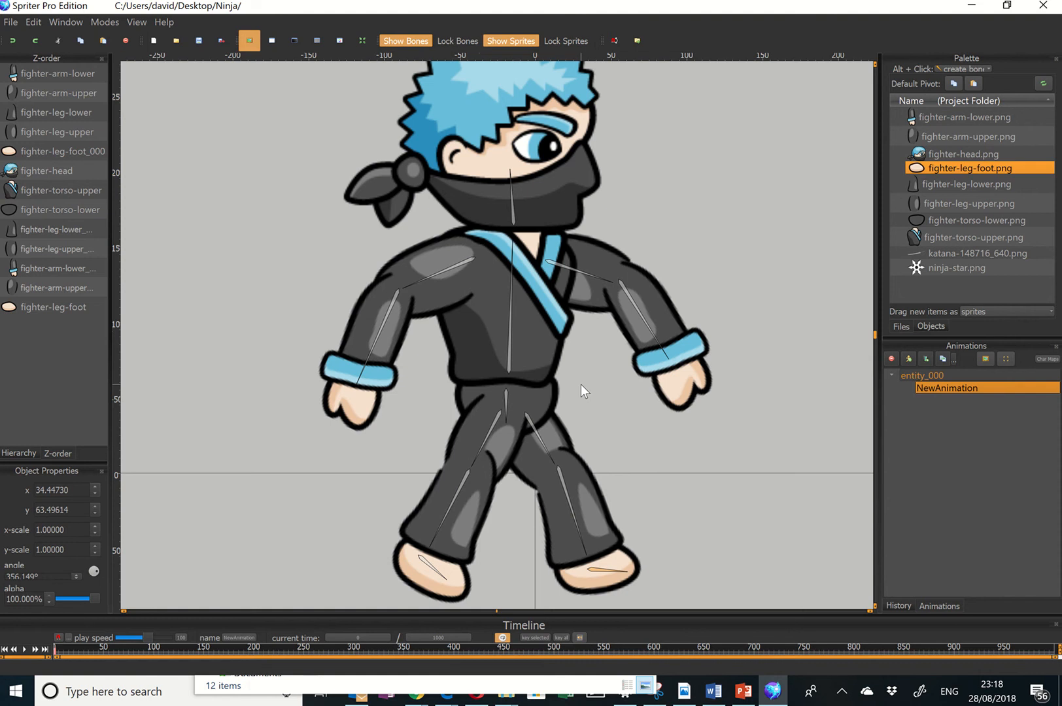
Assign the fighter-head sprite to the head bone and the fighter-torso-upper sprite to the torso bone
click(520, 201)
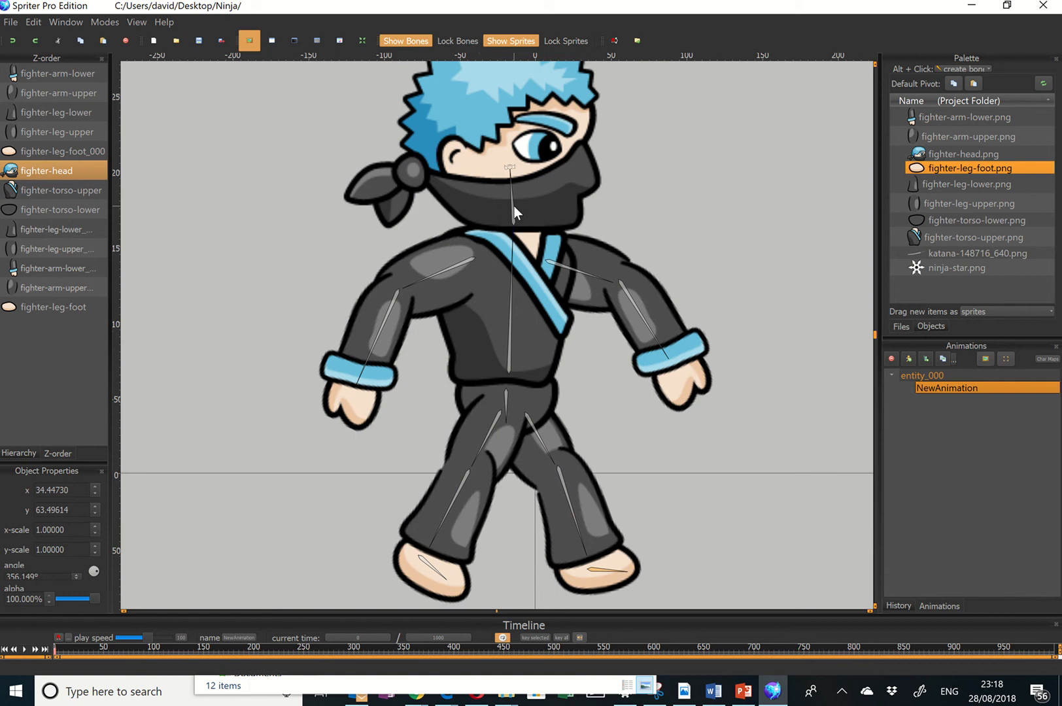
click(514, 206)
key(b)
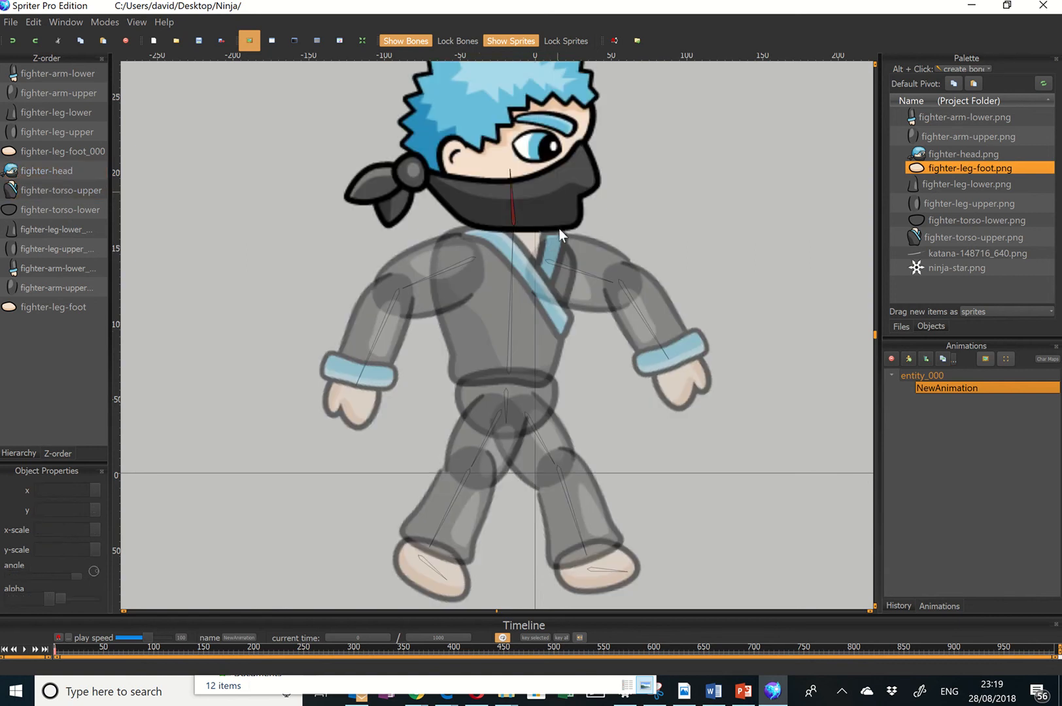
click(527, 305)
click(517, 376)
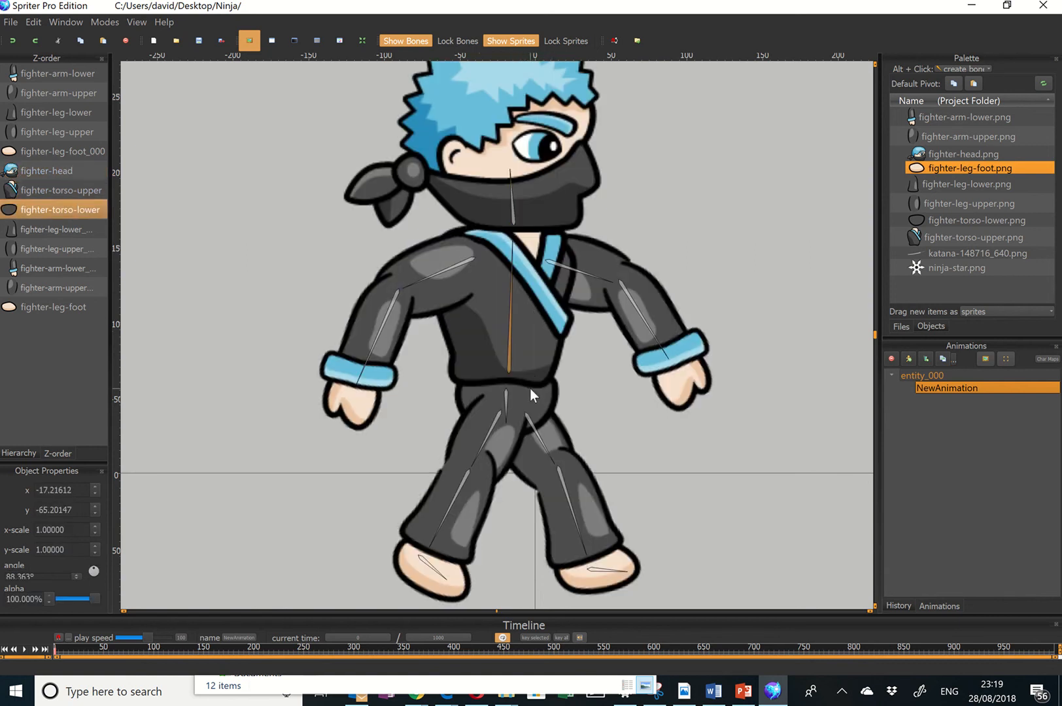
key(b)
click(538, 338)
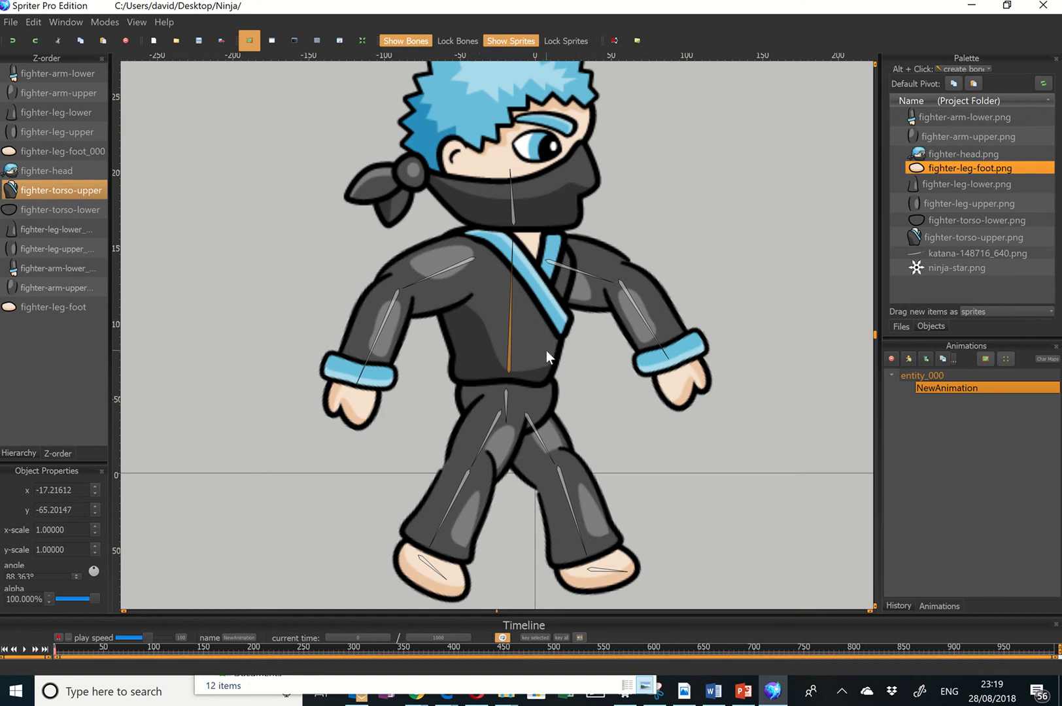
Assign the leading arm's upper and lower sprites to their matching bones, and fighter-torso-lower to the hip bone
click(578, 272)
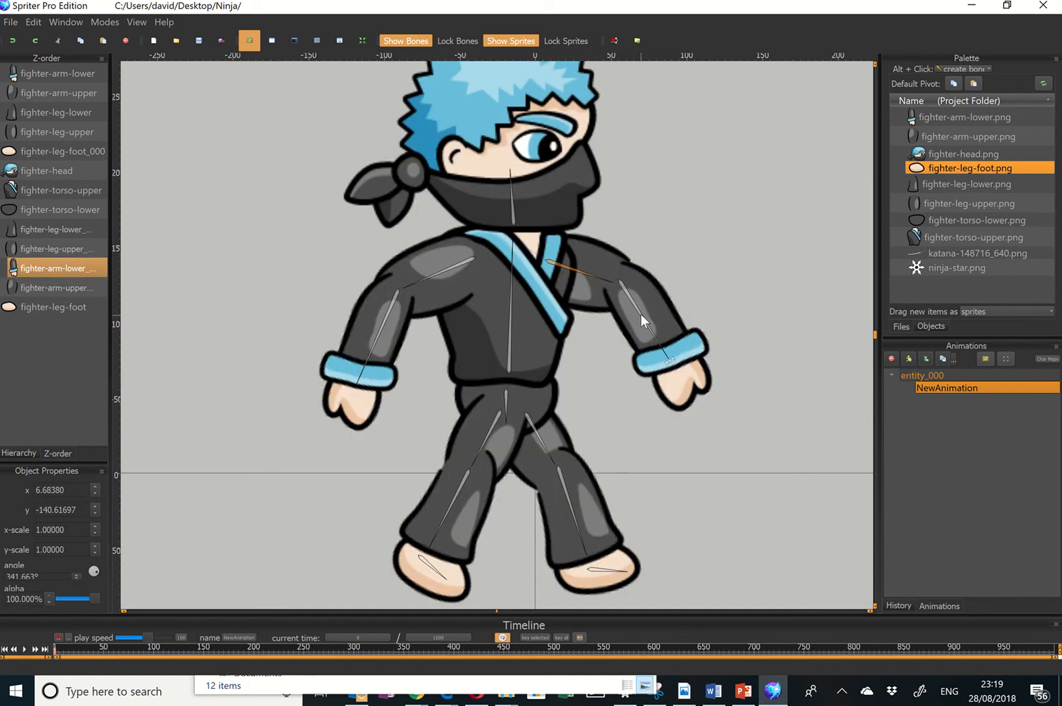
click(640, 314)
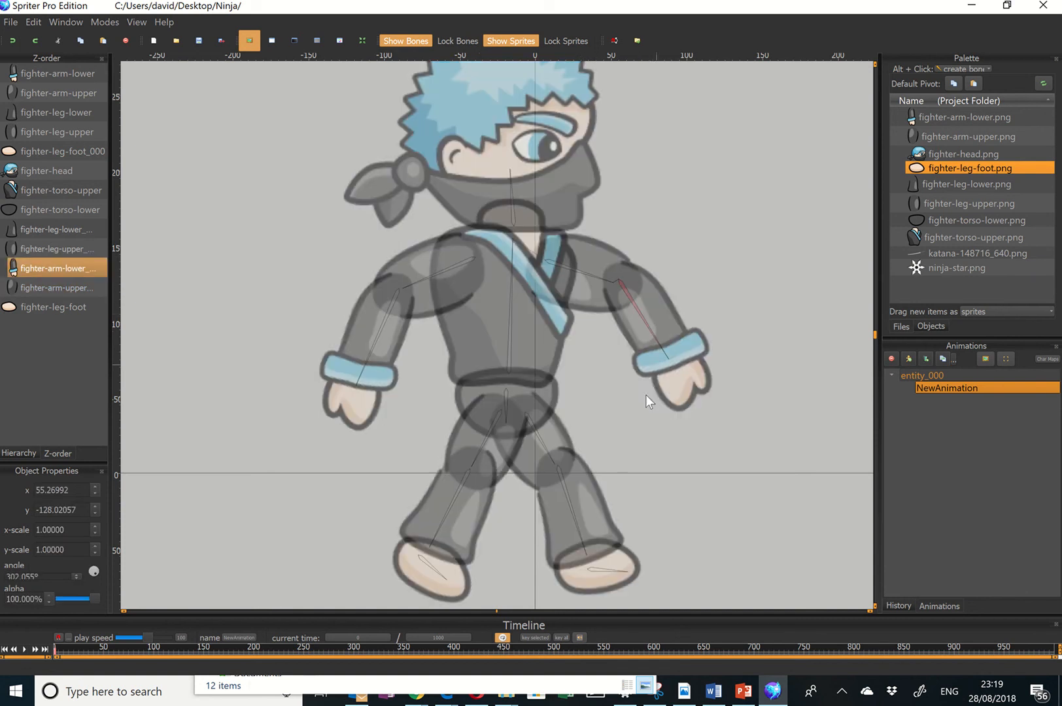
click(507, 399)
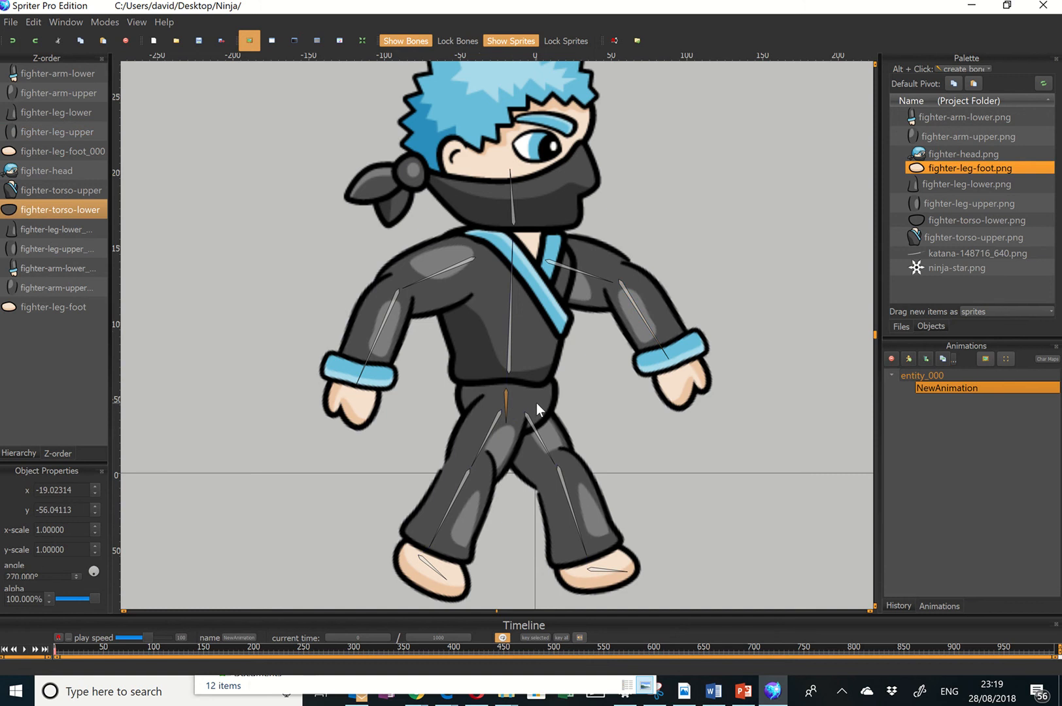
key(b)
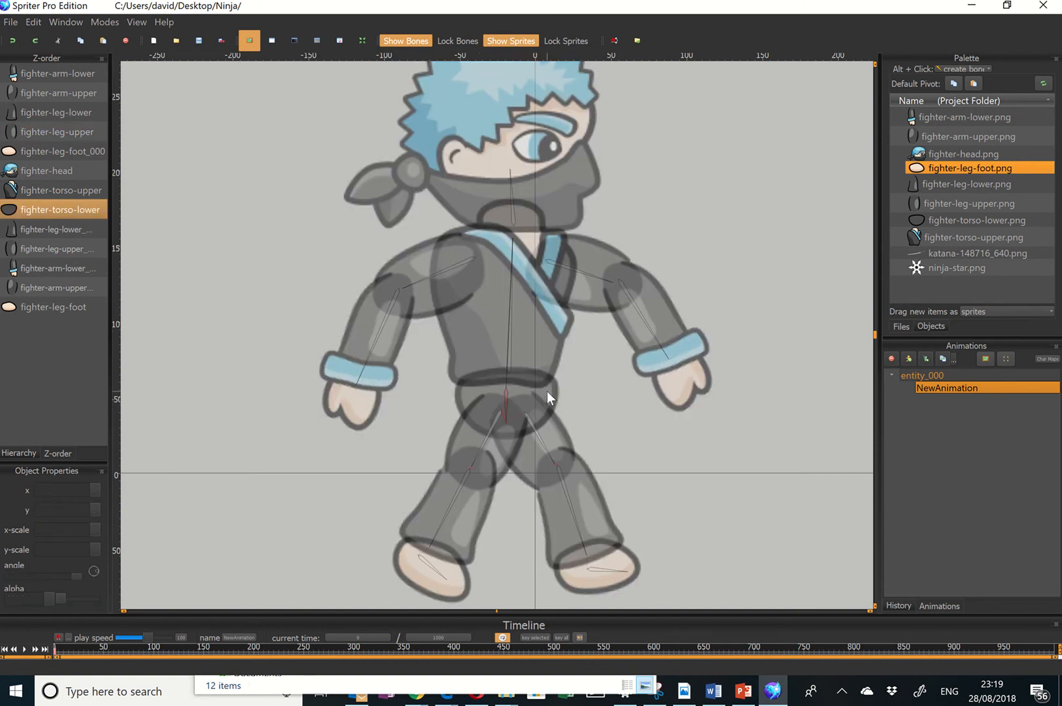
Assign the leading leg's upper, lower and fighter-leg-foot sprites to their matching leg and foot bones
click(532, 427)
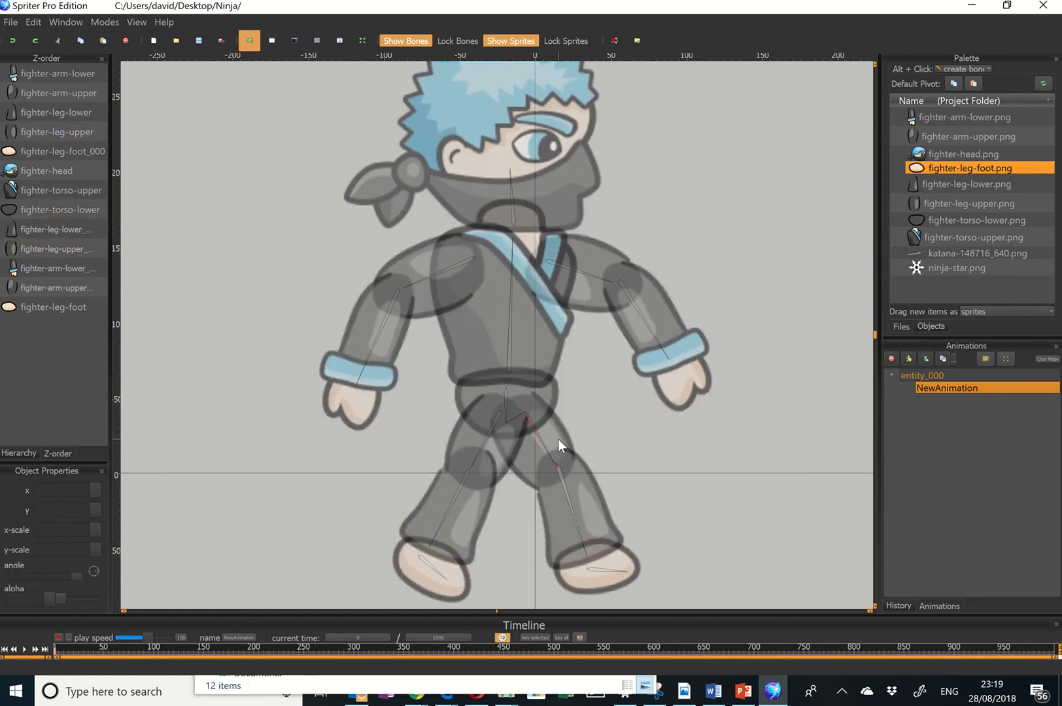
click(568, 495)
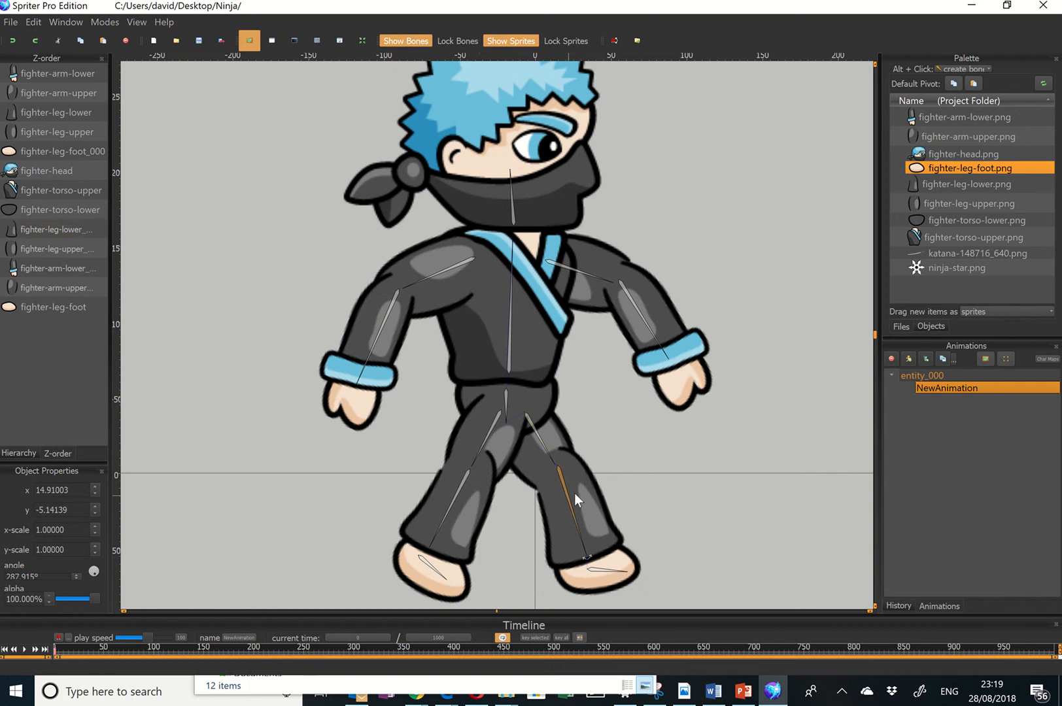
key(b)
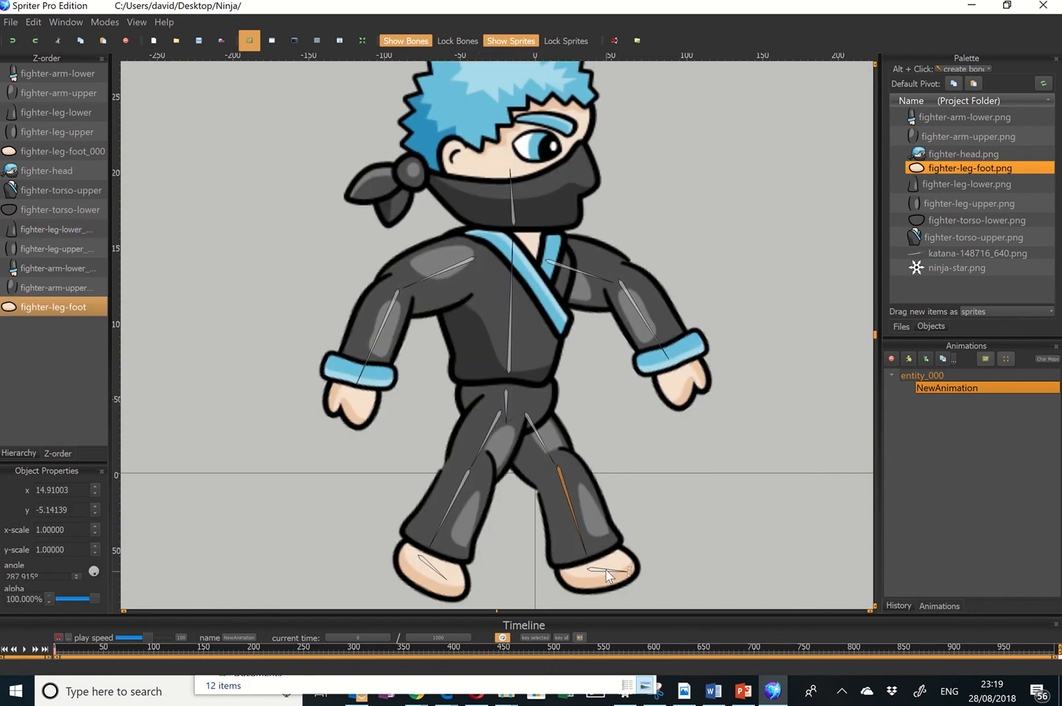
click(606, 569)
key(b)
Assign the trailing leg's fighter-leg-foot_000, fighter-leg-lower and fighter-leg-upper sprites to their matching bones
click(435, 575)
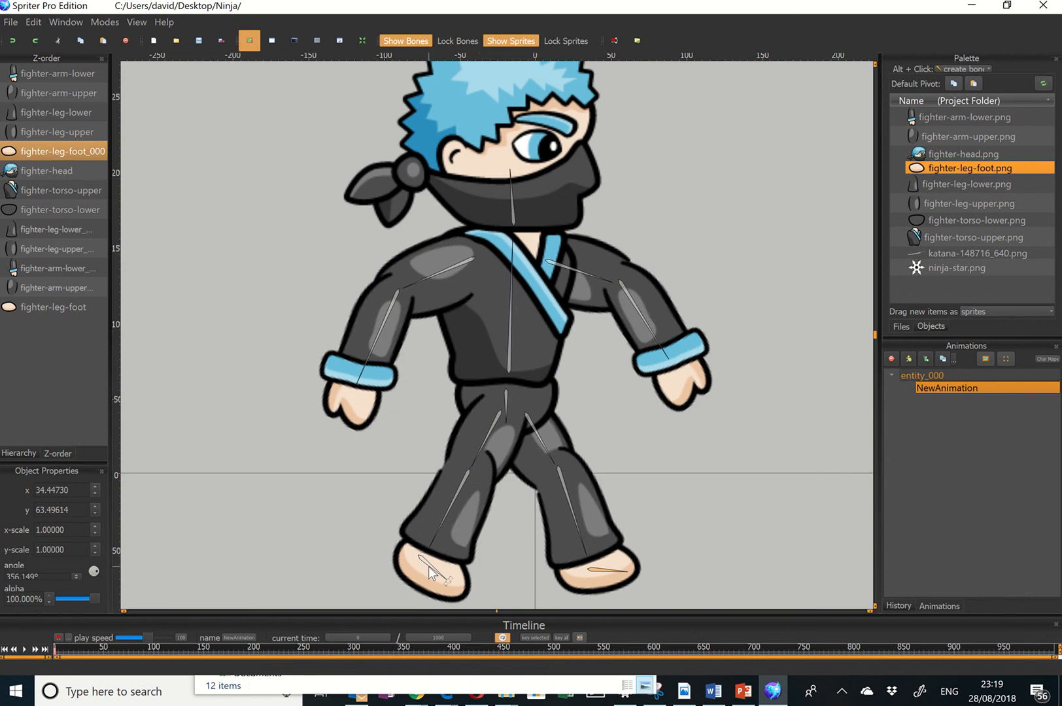
click(428, 566)
key(b)
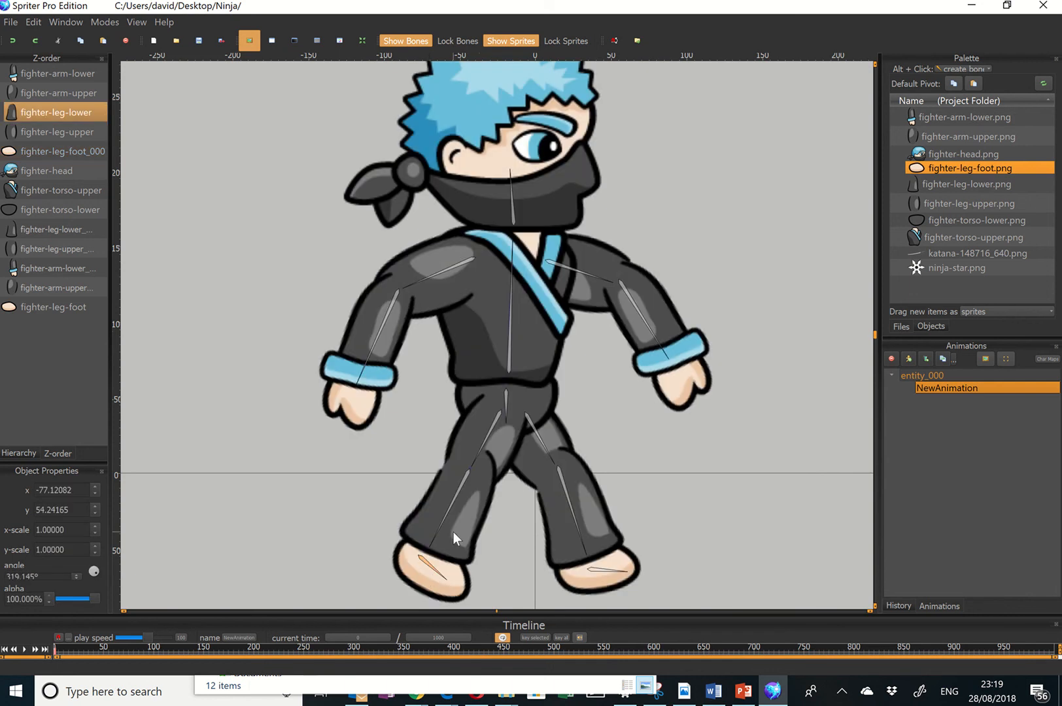
click(445, 513)
key(b)
click(457, 525)
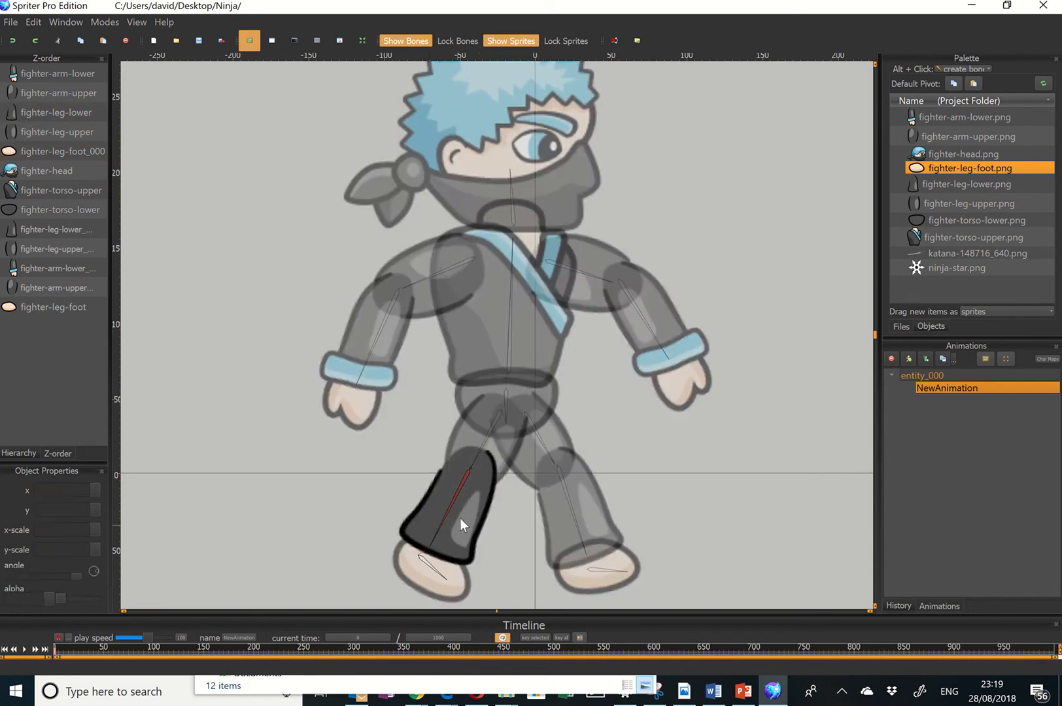
click(491, 426)
key(b)
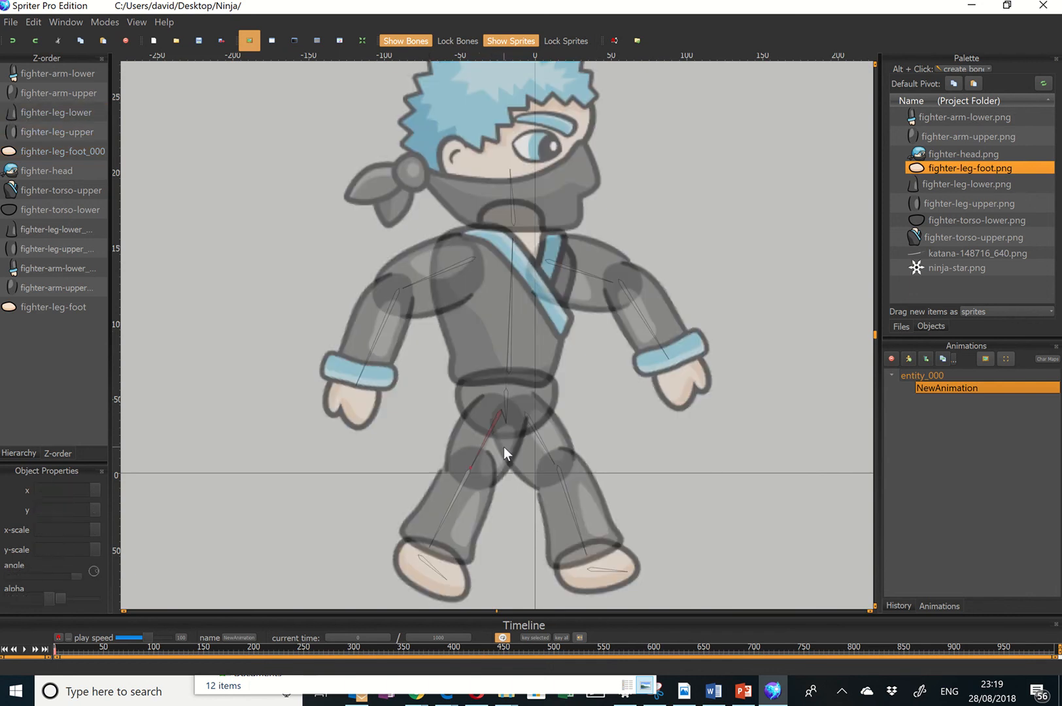
click(504, 446)
Assign the trailing arm's fighter-arm-upper and fighter-arm-lower sprites to their matching arm bones
click(428, 277)
key(b)
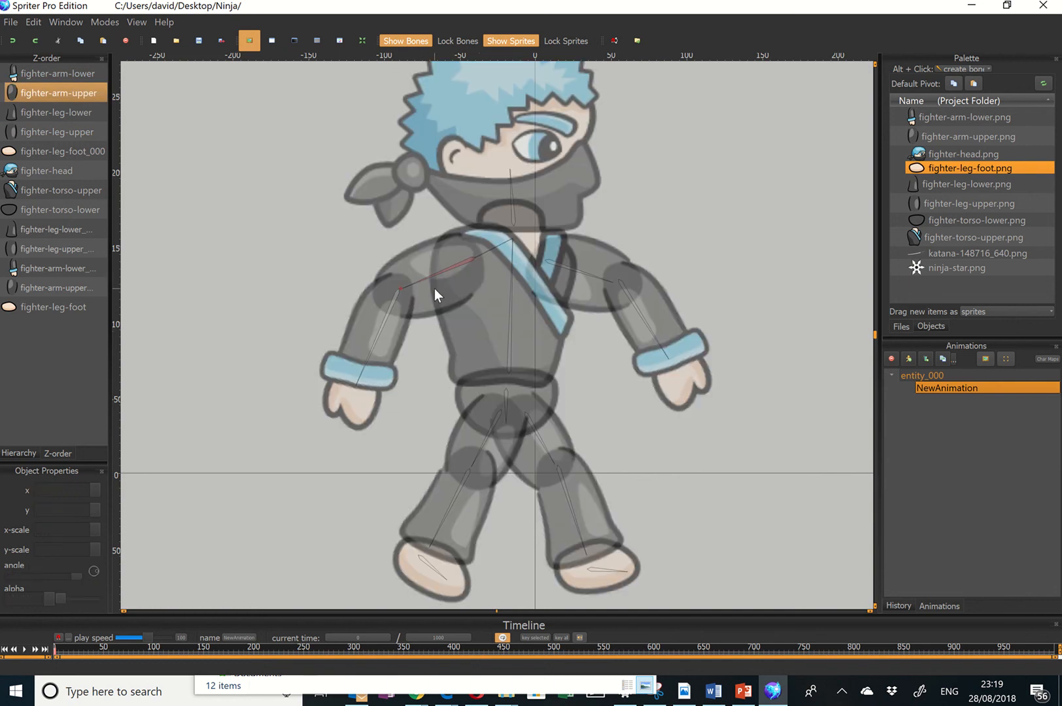
click(434, 289)
click(387, 317)
key(b)
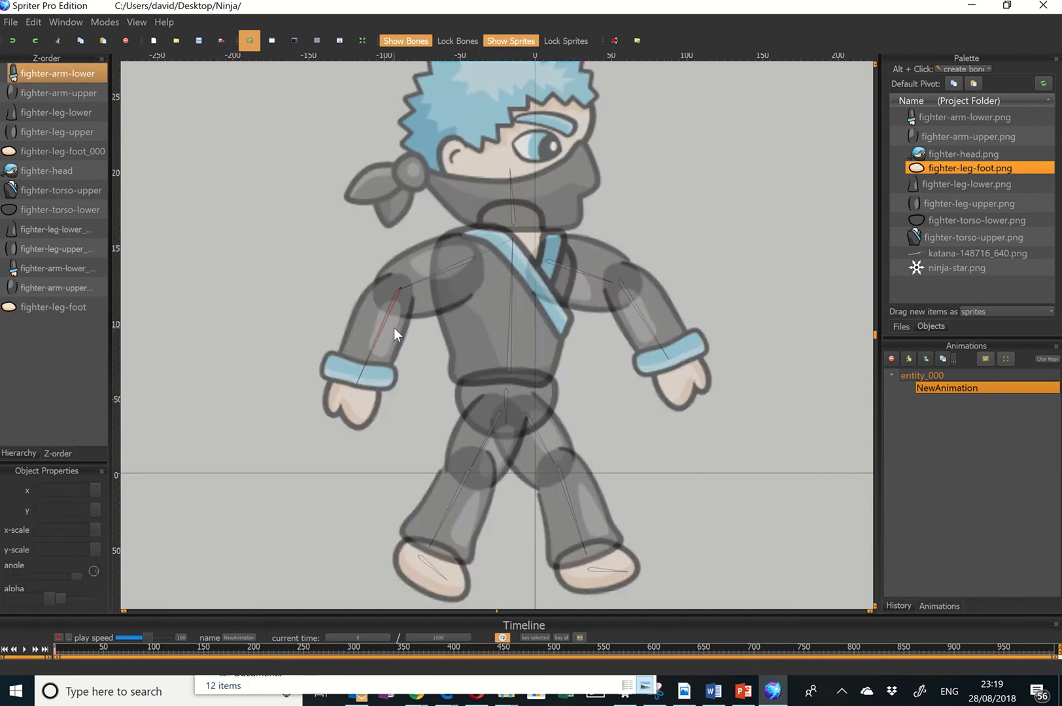
click(393, 327)
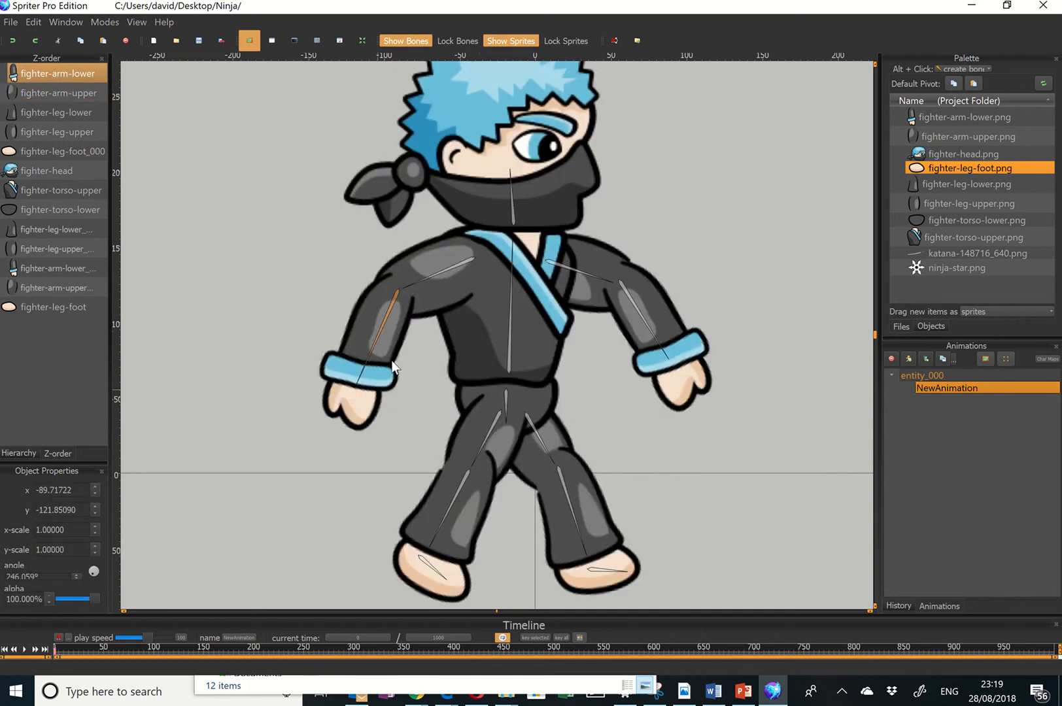
Move the whole rigged ninja by its torso bone to about x -1, y -60
click(495, 327)
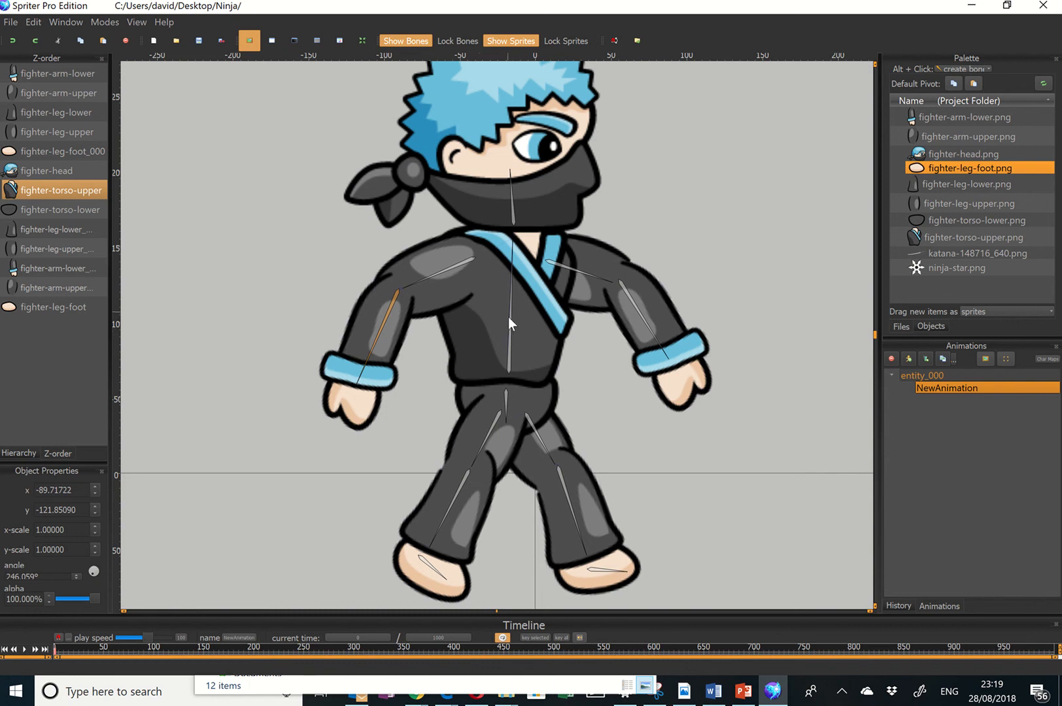
click(512, 332)
drag(510, 336, 567, 351)
scroll(513, 351, down, 3)
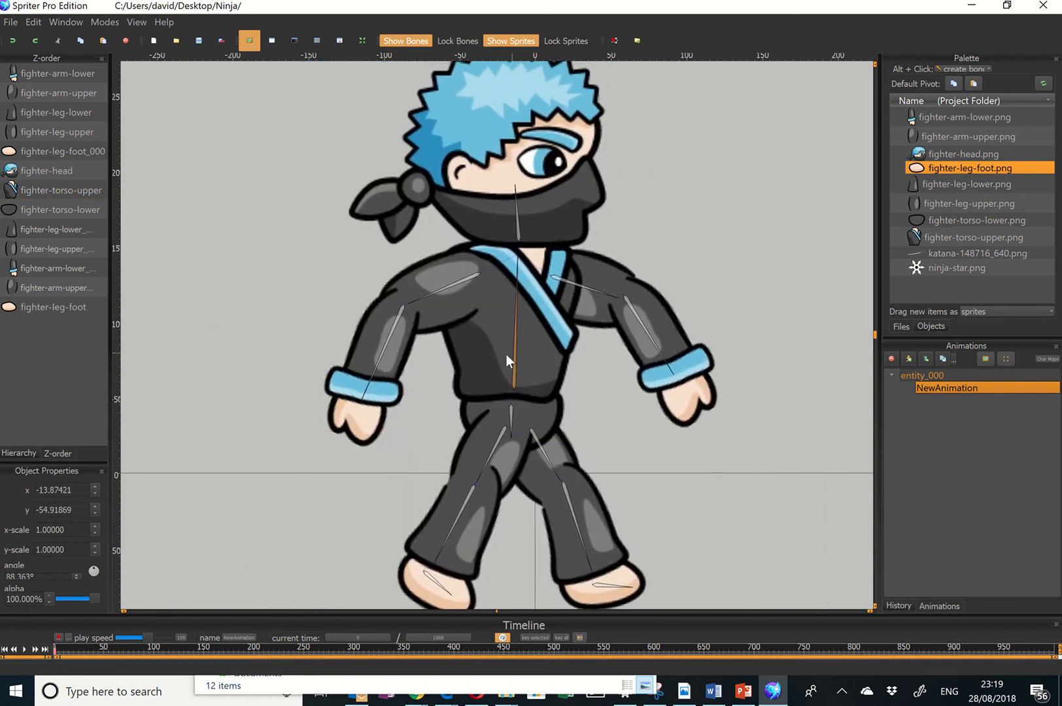
click(507, 346)
drag(505, 340, 529, 332)
scroll(529, 331, down, 1)
drag(679, 352, 667, 428)
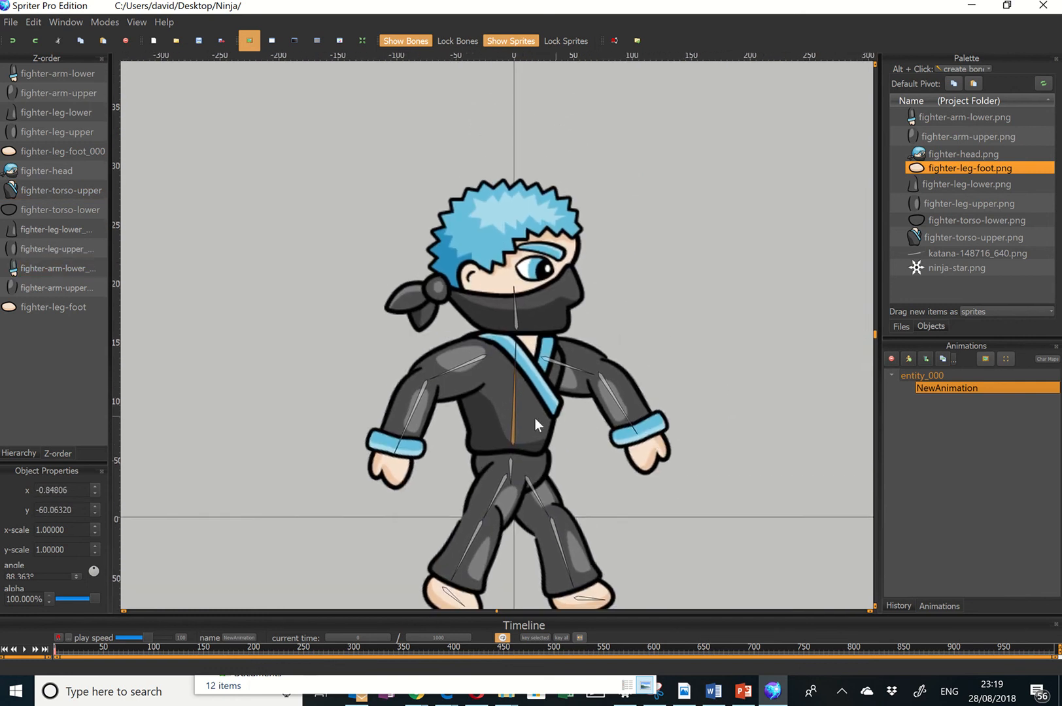
Move the whole rigged ninja upward by its torso bone to about x -7, y -147
drag(535, 418, 506, 323)
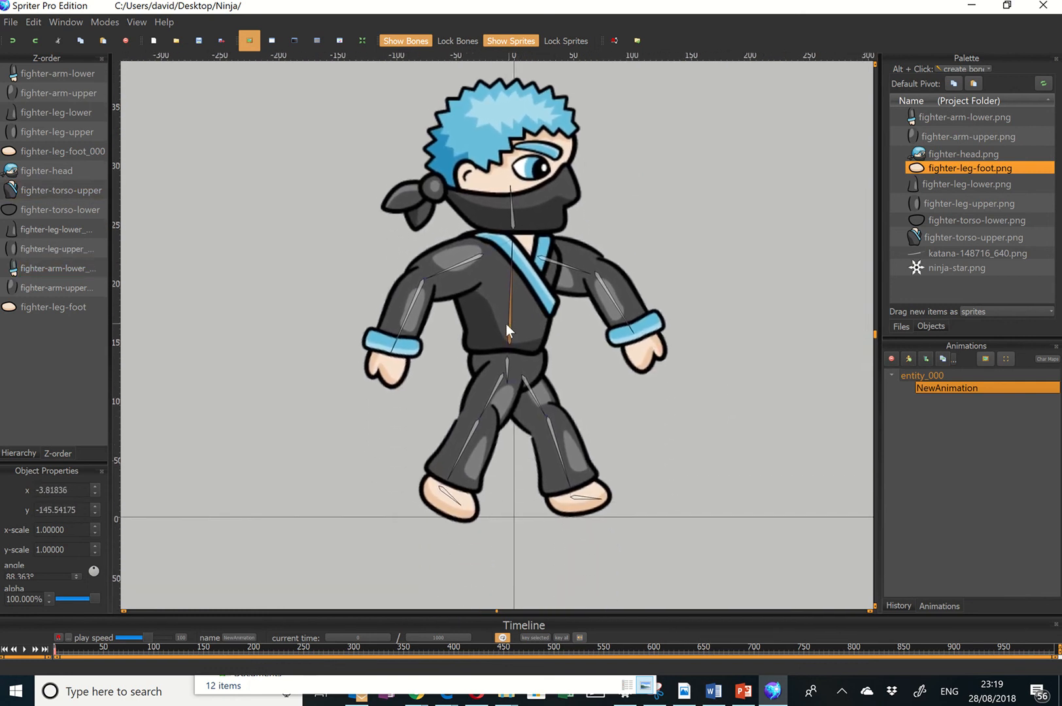
click(611, 332)
click(549, 287)
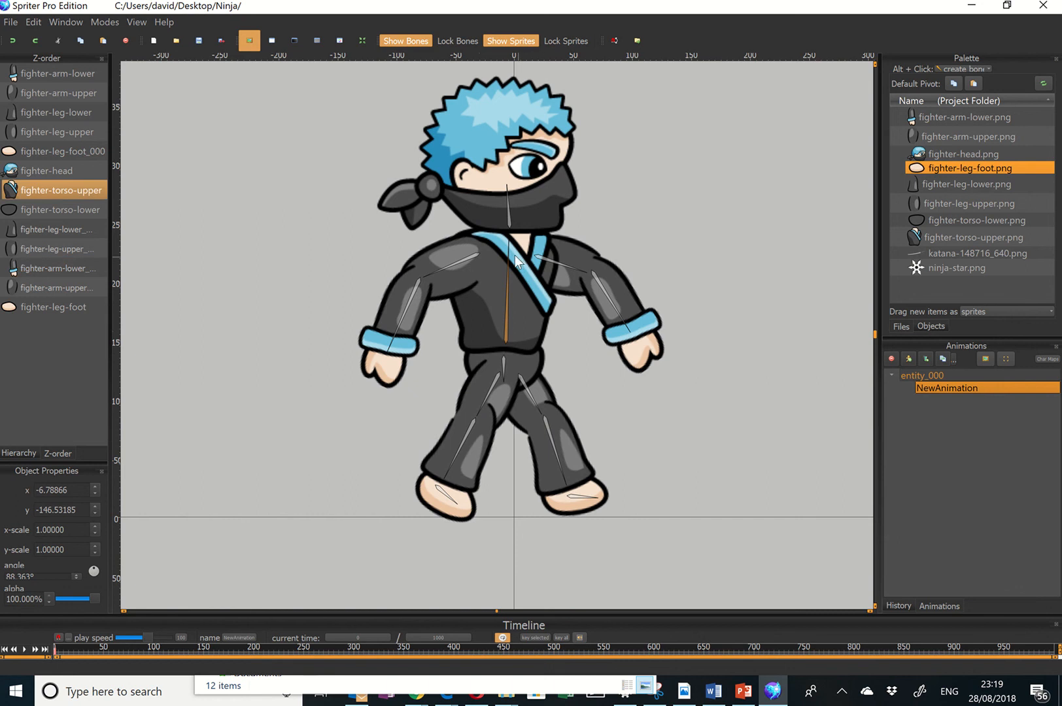
Pose the trailing arm by rotating its upper and lower arm bones, with the lower bone at about 247°
click(454, 266)
drag(436, 272, 379, 370)
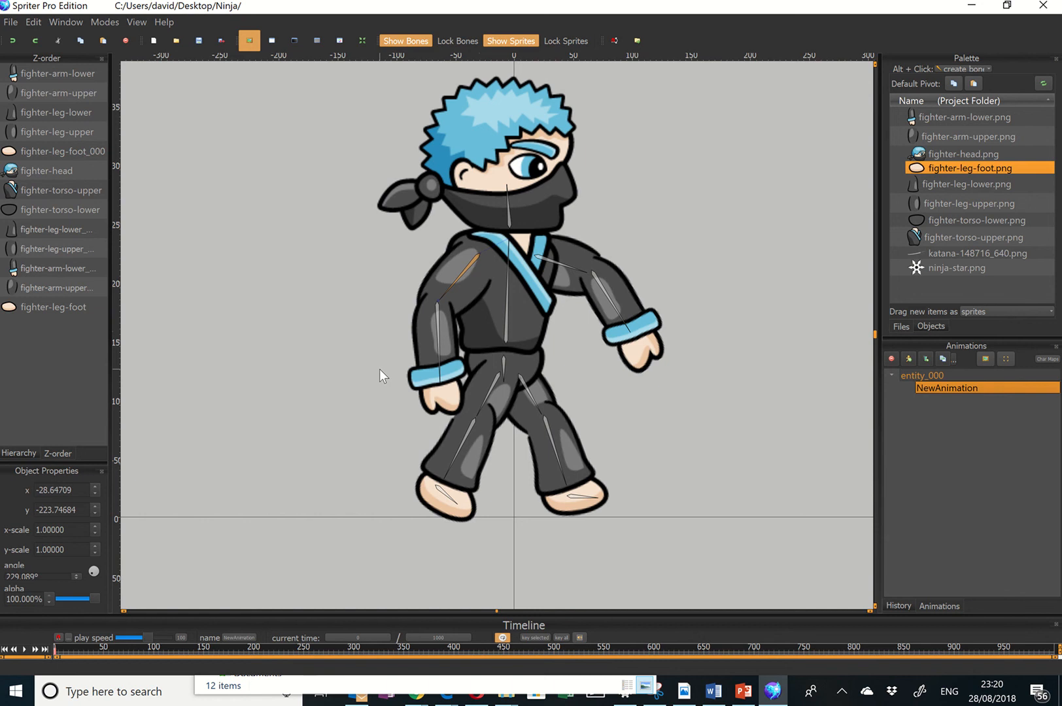
click(444, 378)
drag(443, 379, 425, 388)
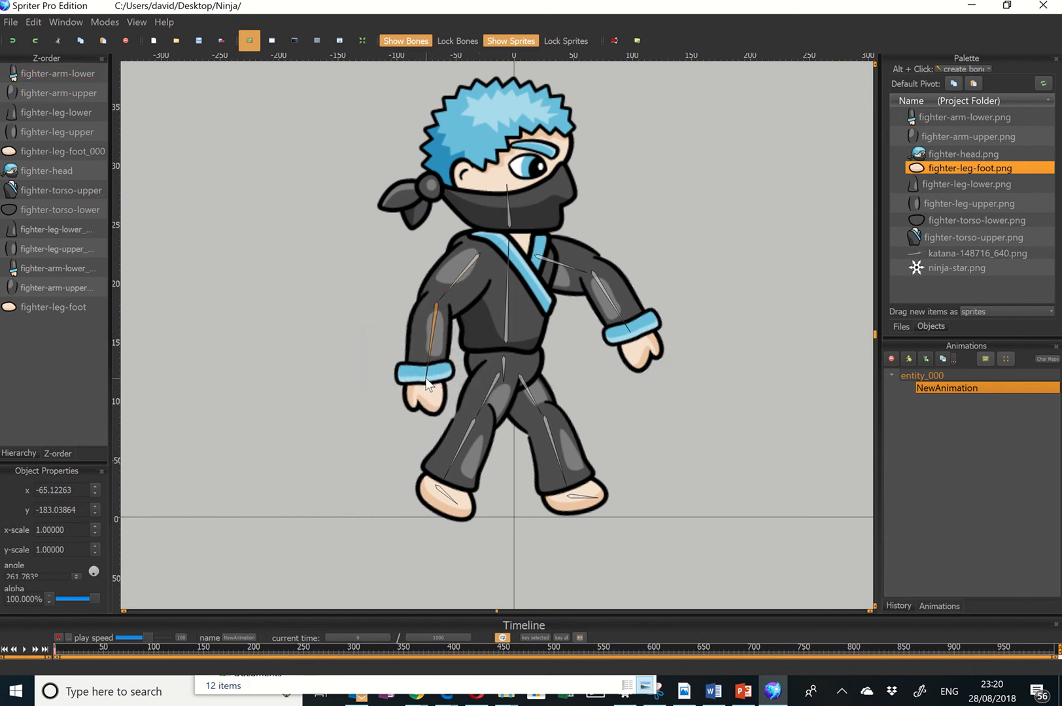
click(461, 280)
click(442, 342)
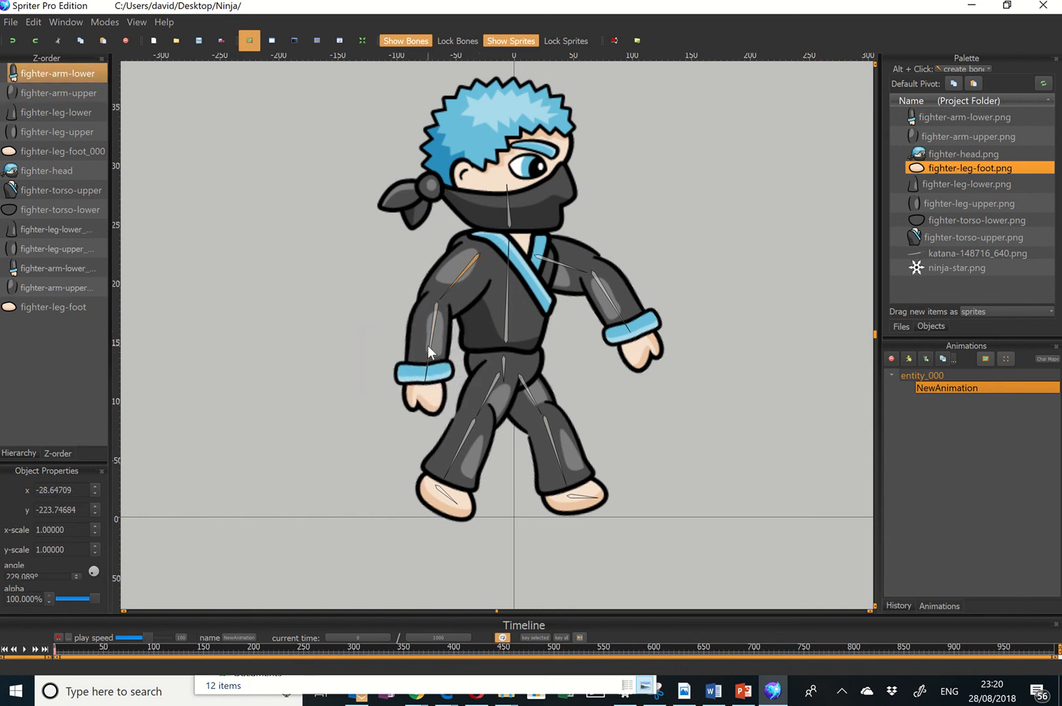
click(463, 278)
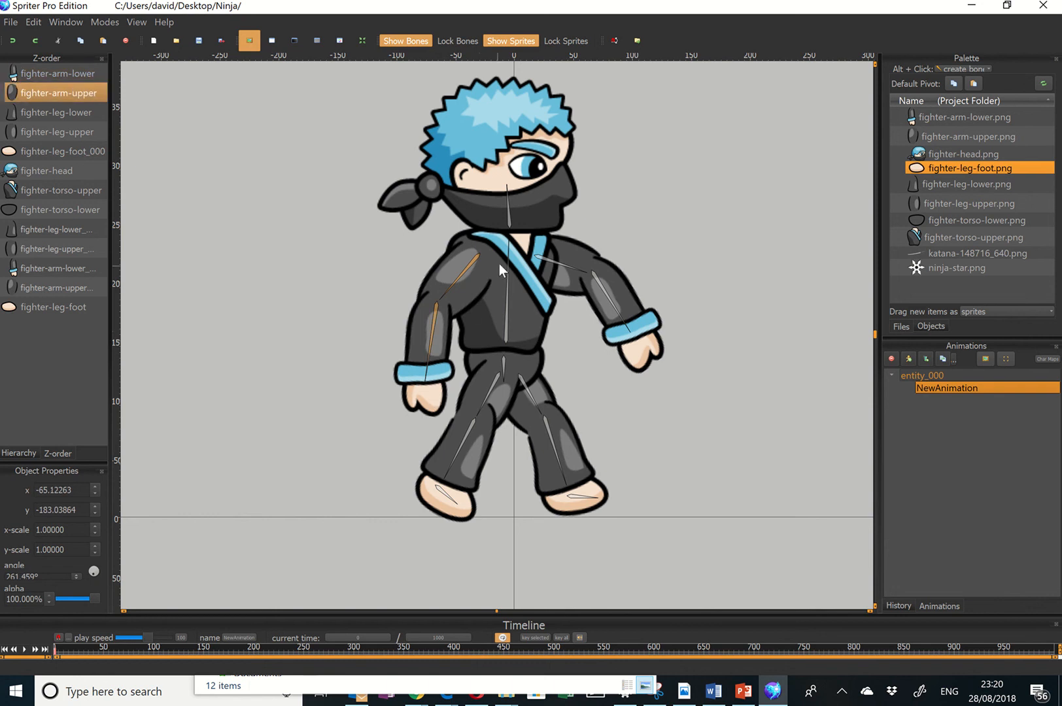
click(438, 344)
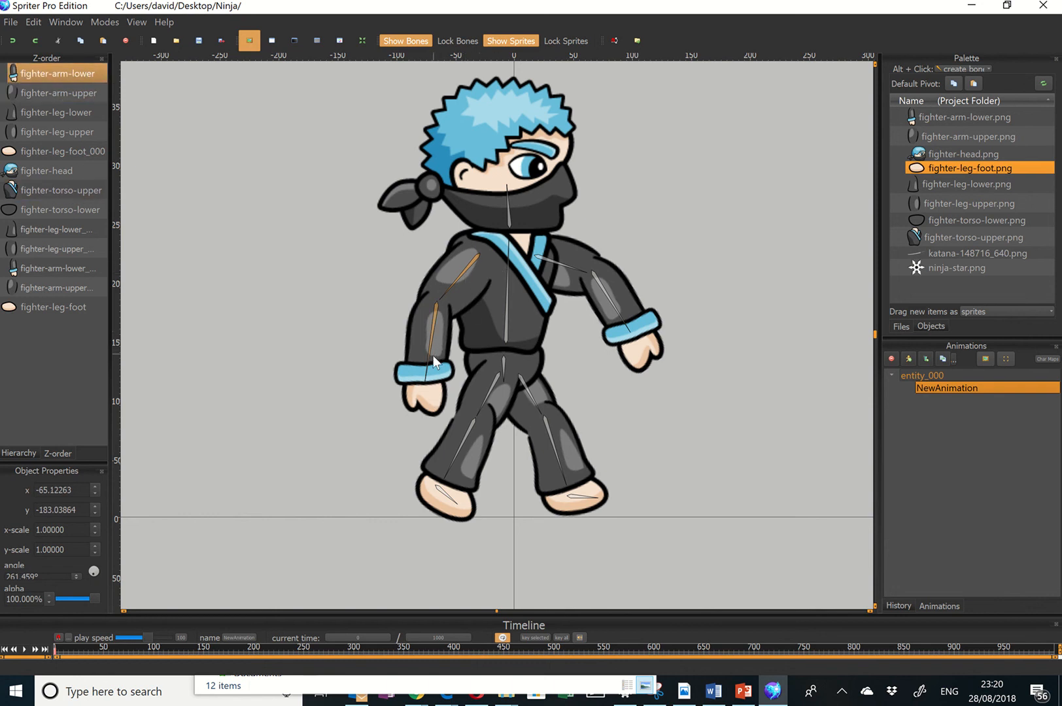
drag(428, 378, 392, 383)
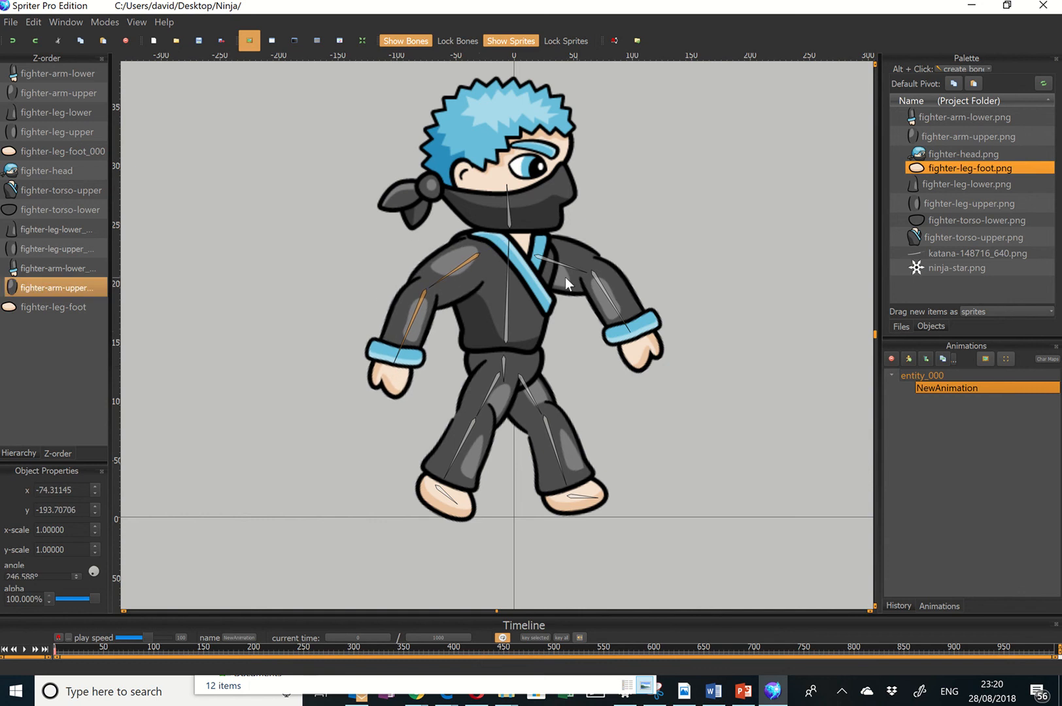
Rotate the leading arm's lower bone to about 325° and set its fighter-arm-lower sprite's x-scale to 1
click(559, 266)
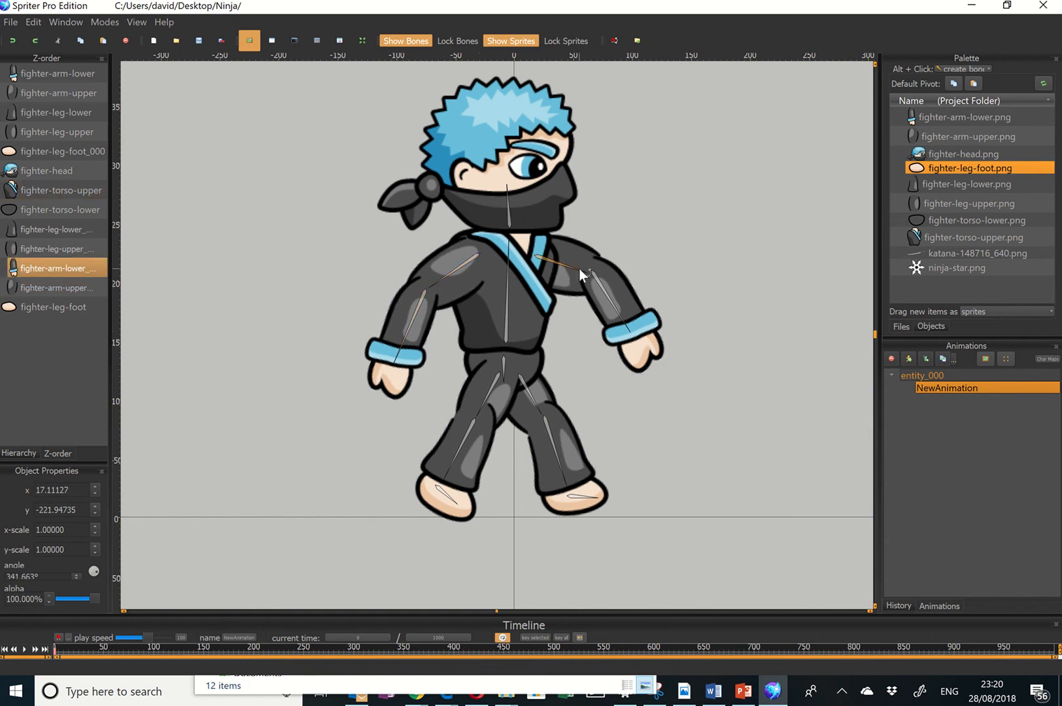
drag(579, 268, 673, 335)
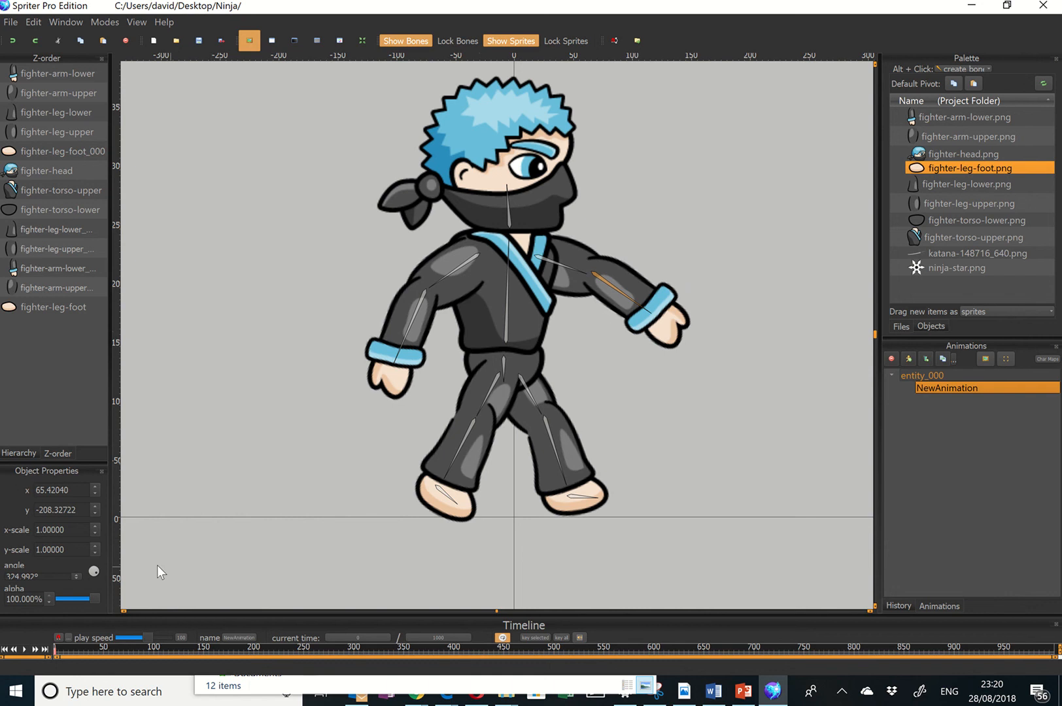
click(641, 285)
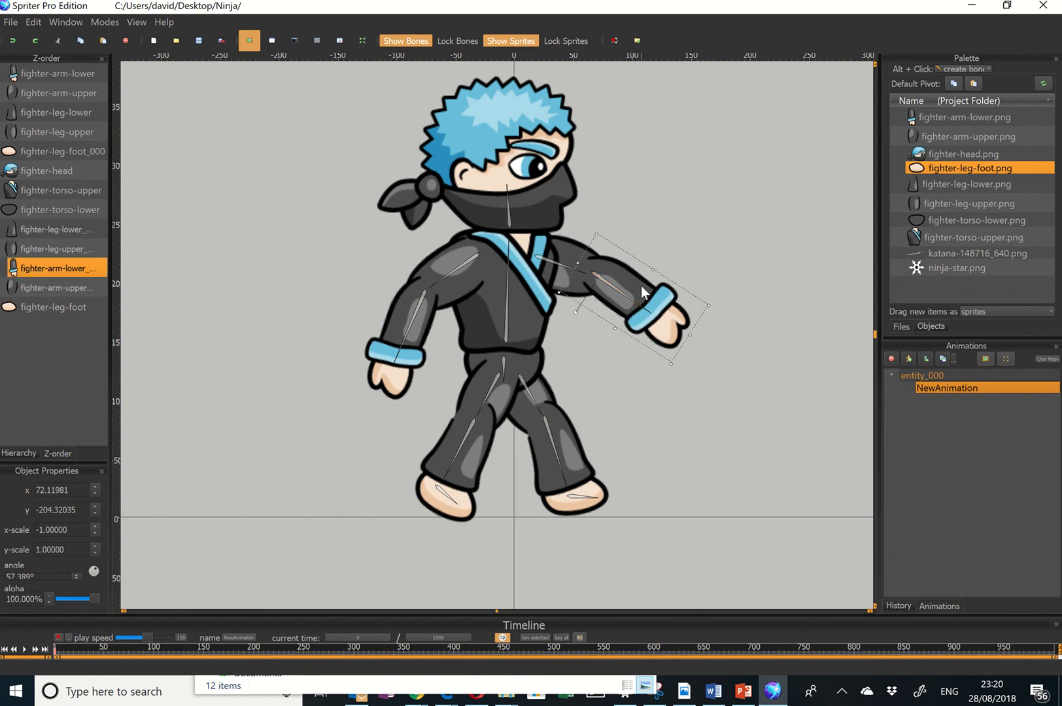
click(52, 529)
key(Delete)
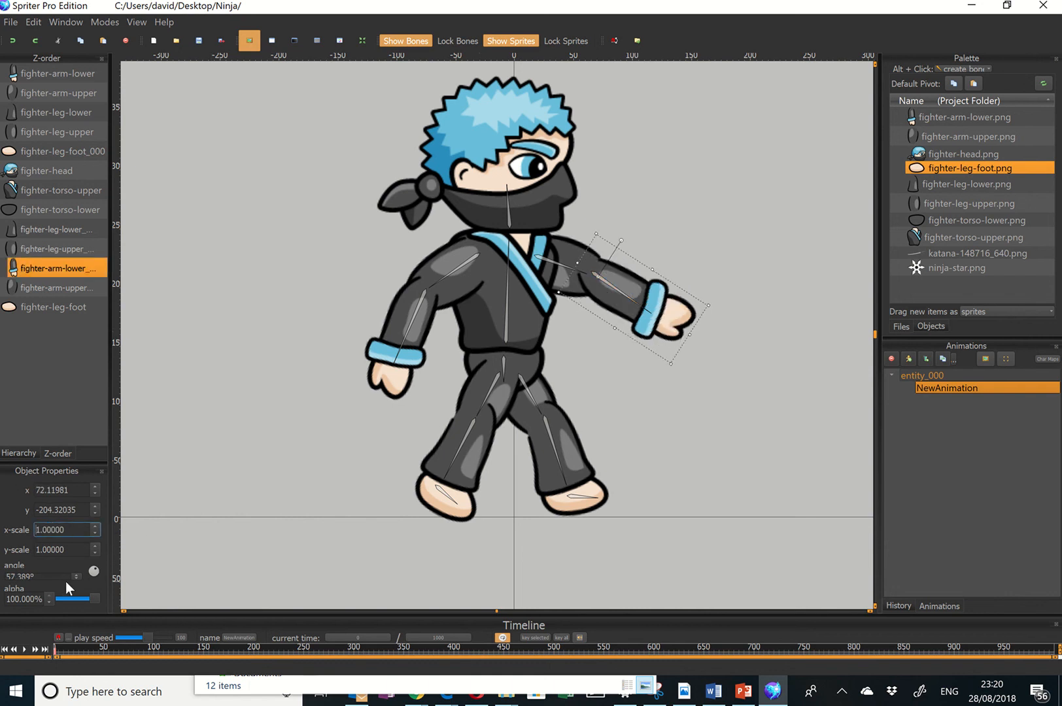
click(669, 270)
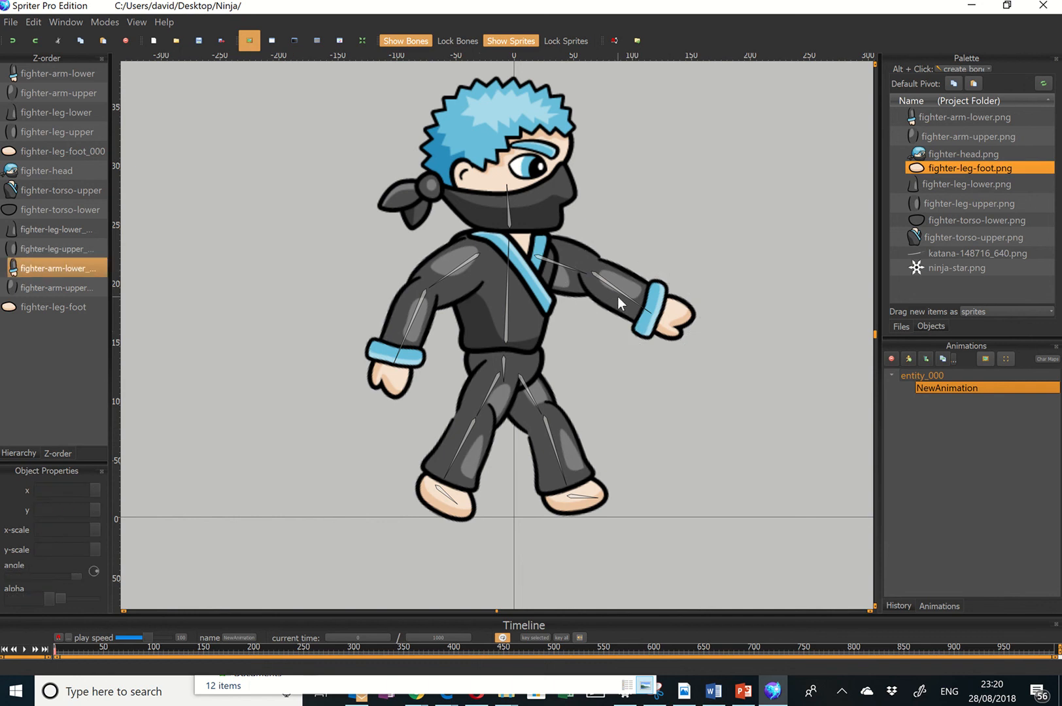
Save the Spriter project as ninja in the Ninja folder on the desktop
click(14, 23)
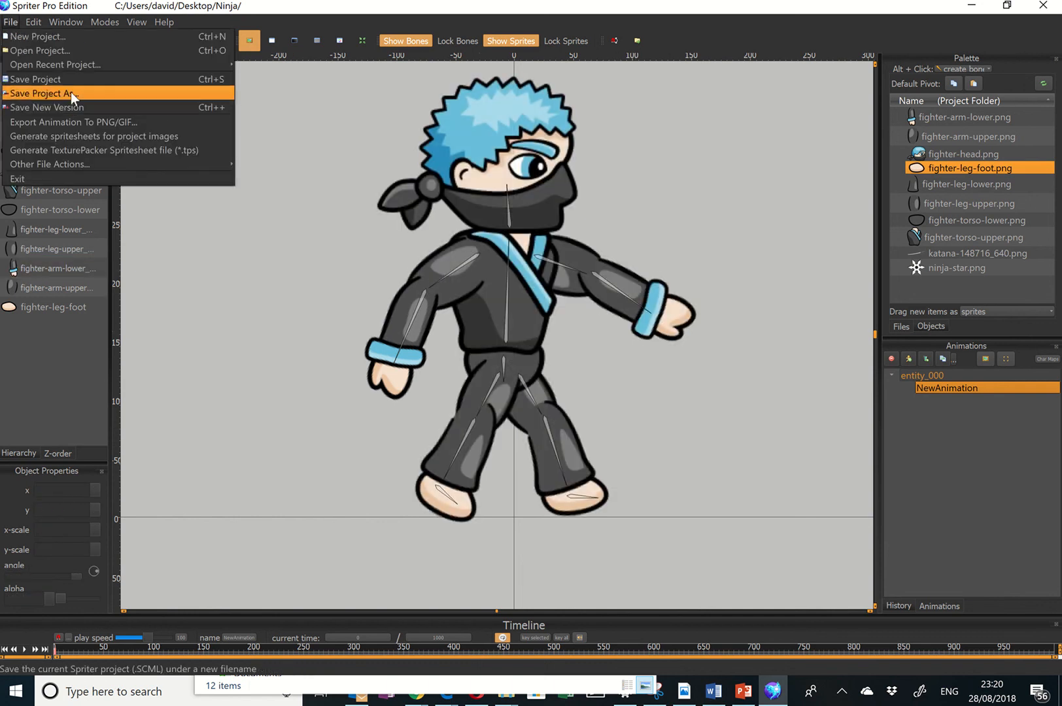
click(70, 77)
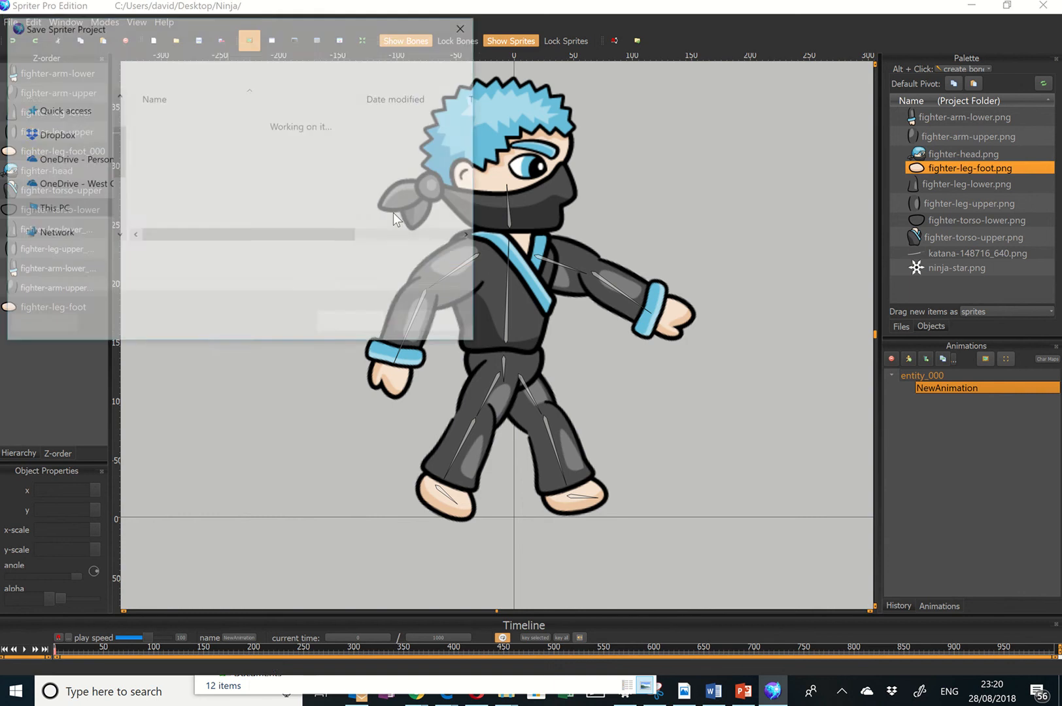
text(ninja)
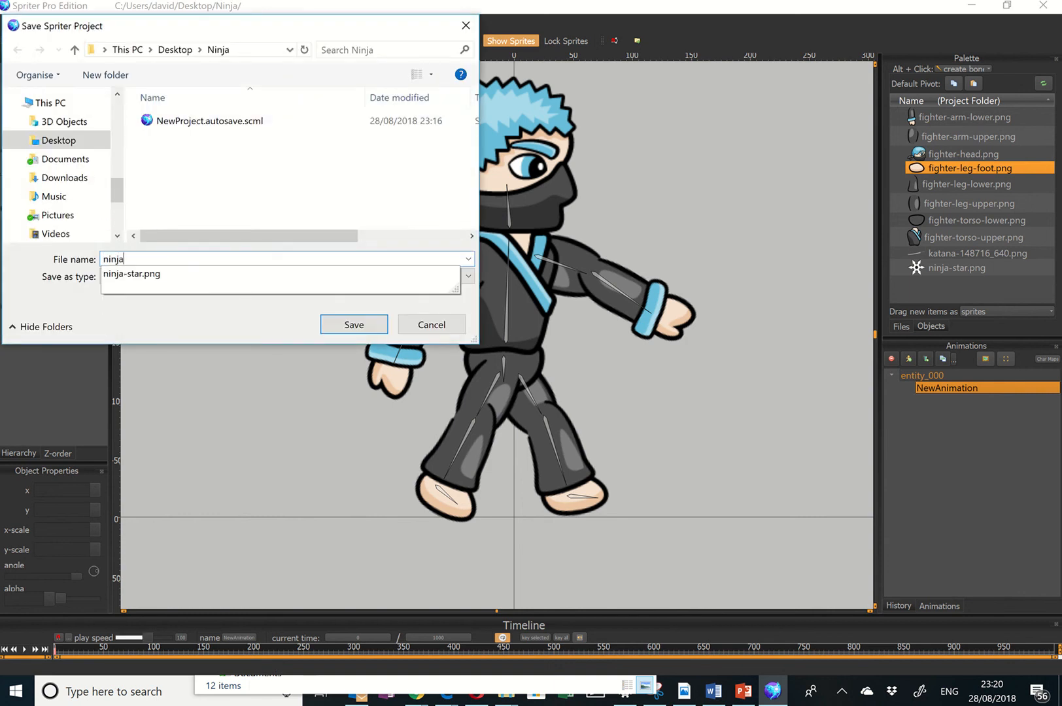
key(Return)
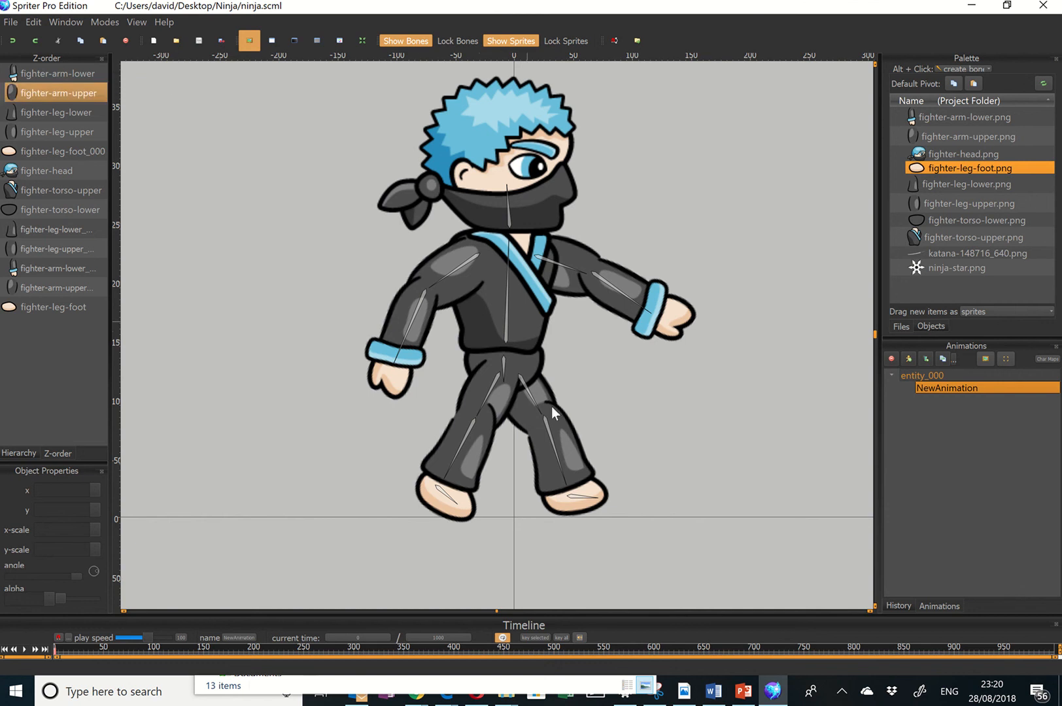
click(504, 374)
drag(504, 375, 484, 374)
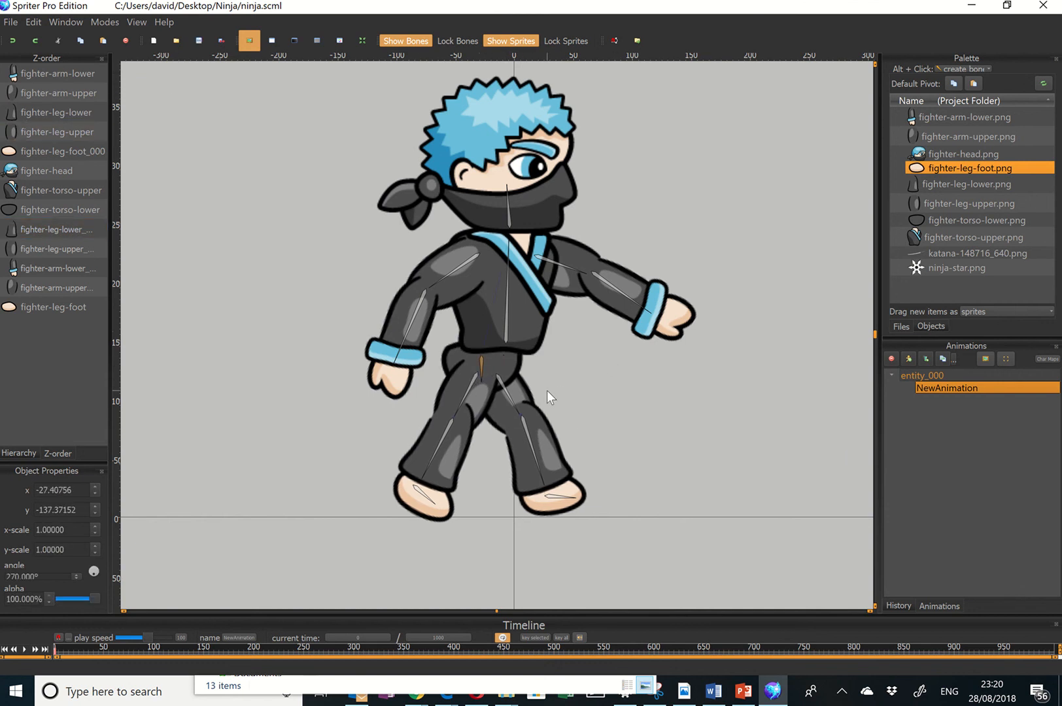
key(ctrl+z)
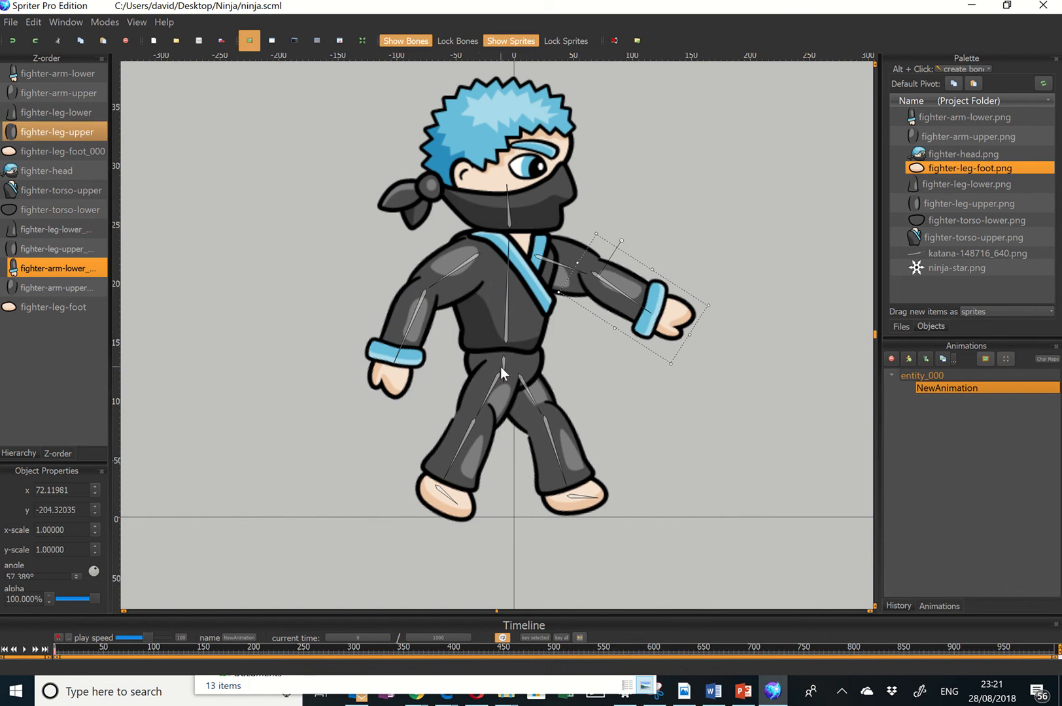
Reposition the hip bone to about x -11, y -142 at an angle of about 269°, and save the project
click(501, 364)
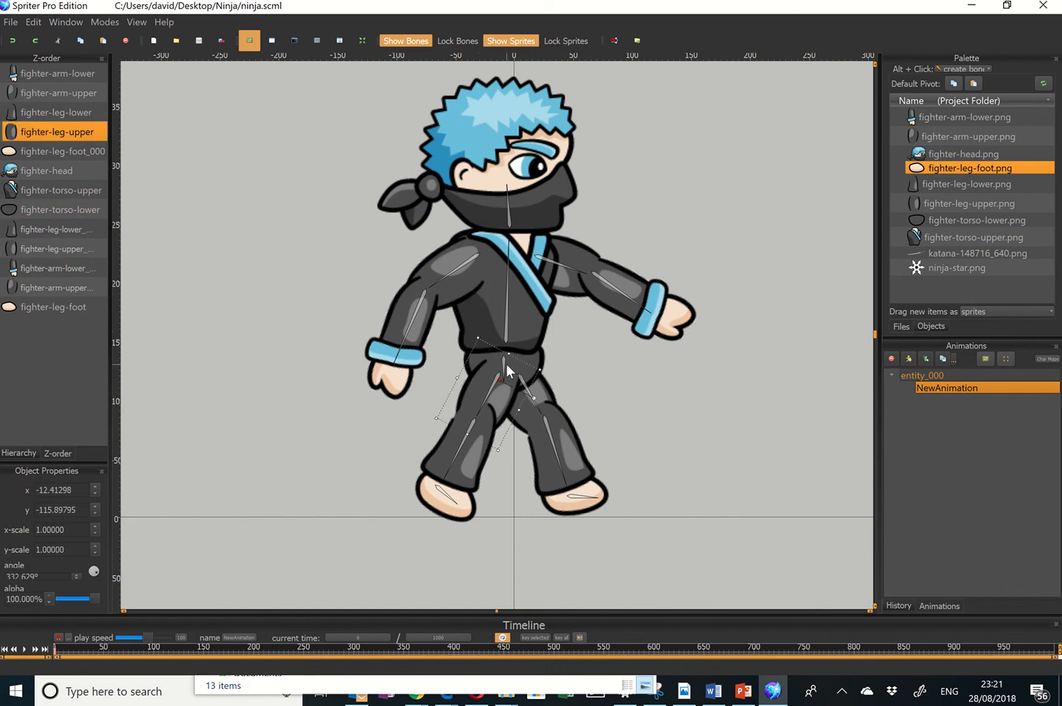
click(539, 364)
click(505, 359)
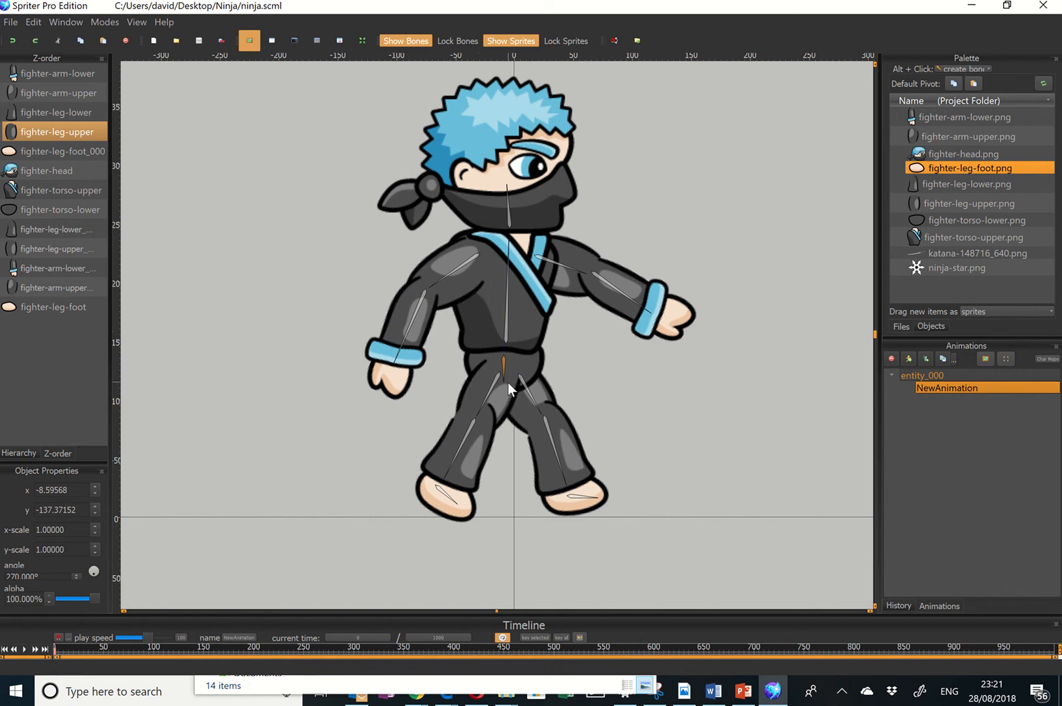
mouse_move(502, 372)
mouse_down()
mouse_move(470, 364)
mouse_move(517, 372)
mouse_move(478, 375)
mouse_move(517, 383)
mouse_move(501, 383)
mouse_move(501, 356)
mouse_up()
click(547, 367)
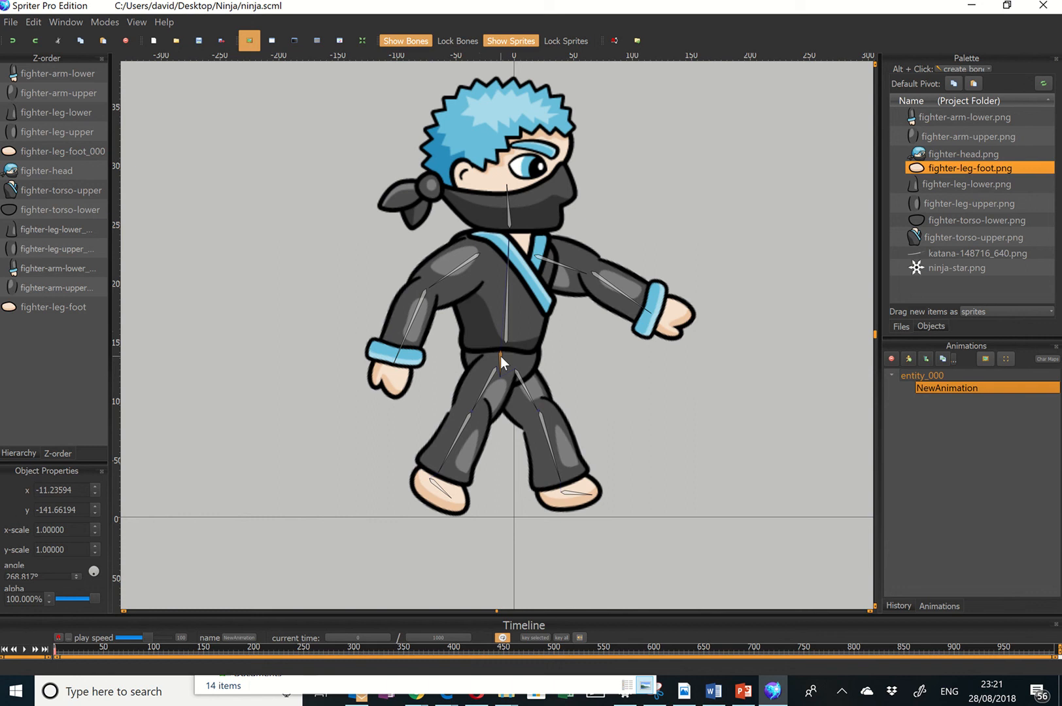
click(589, 380)
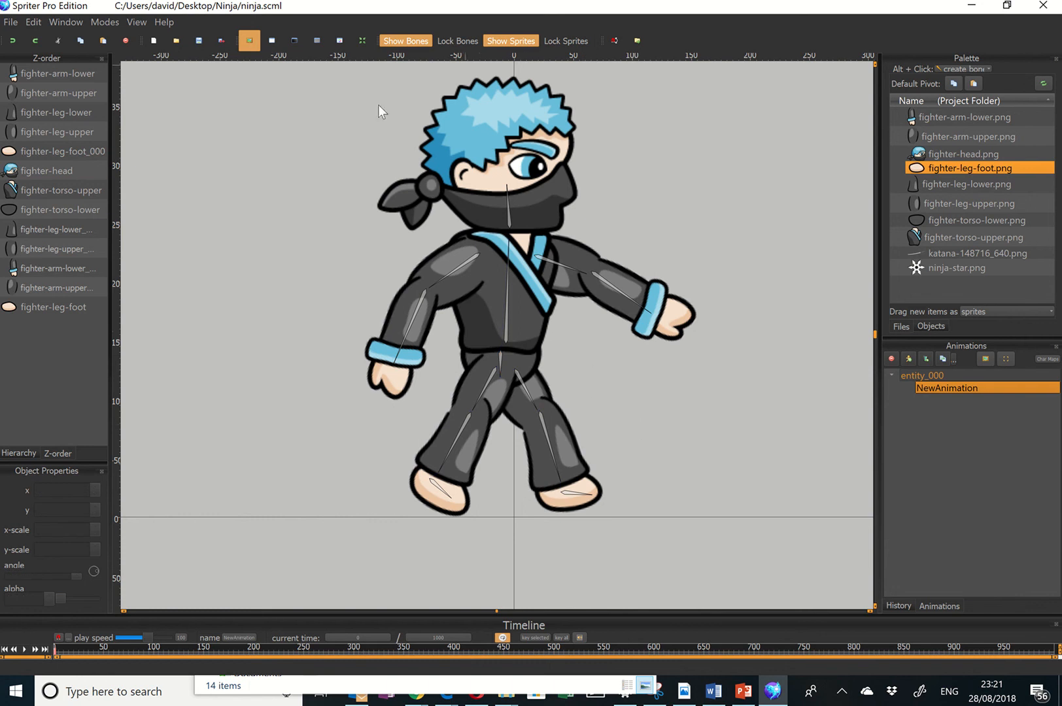
click(11, 22)
click(69, 78)
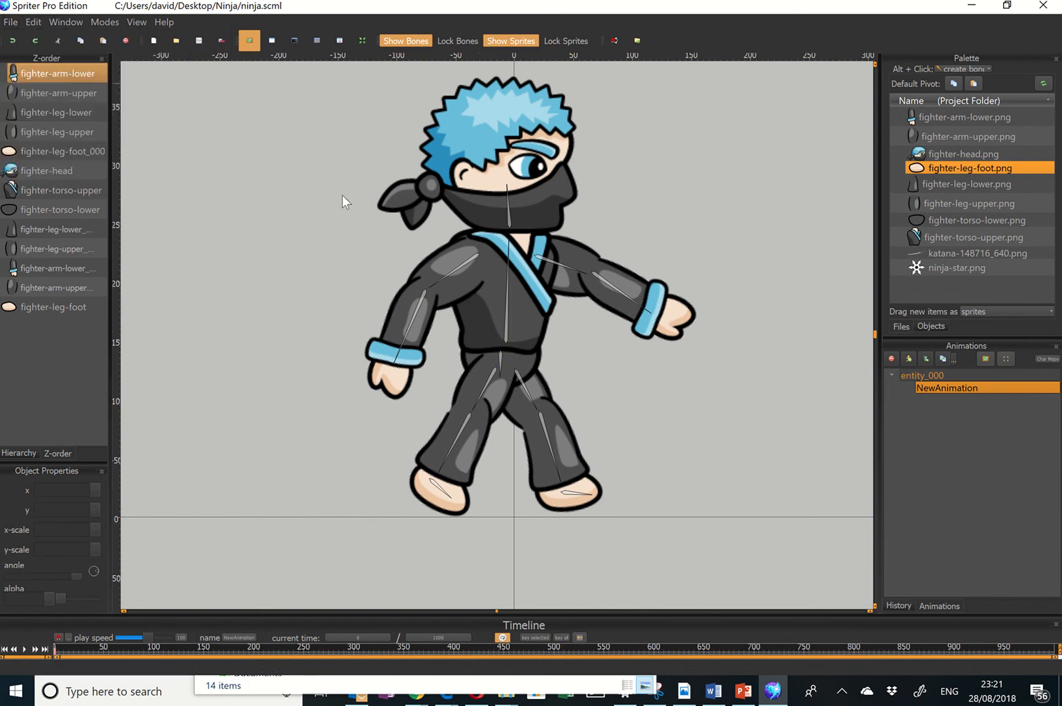